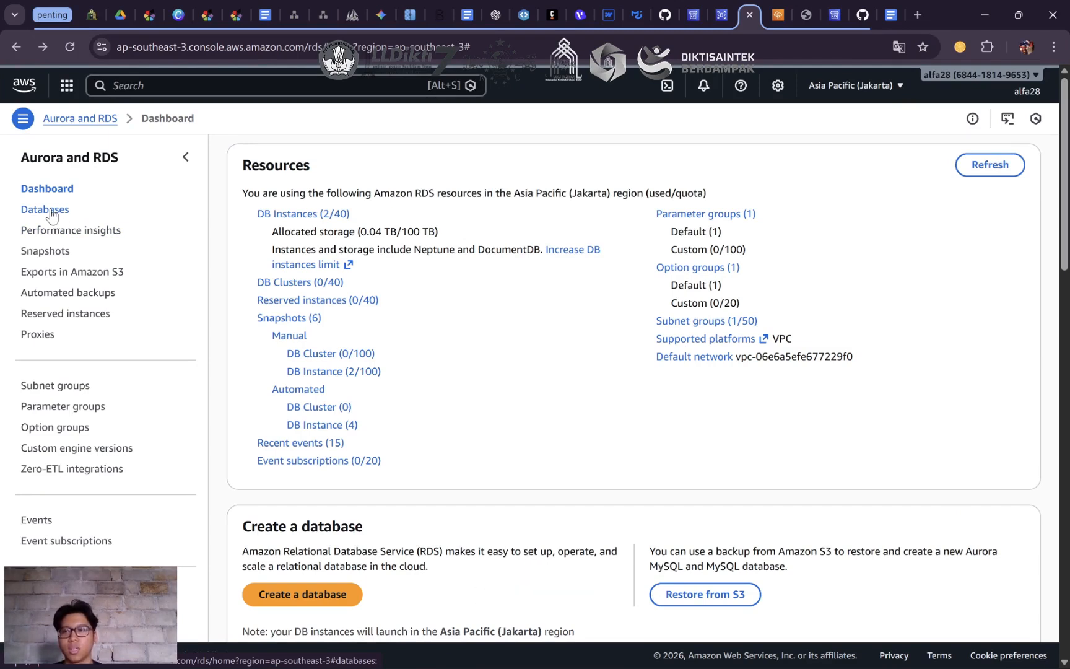
# Step: From the RDS Databases list, start a new database with the Easy create method
pyautogui.click(41, 216)
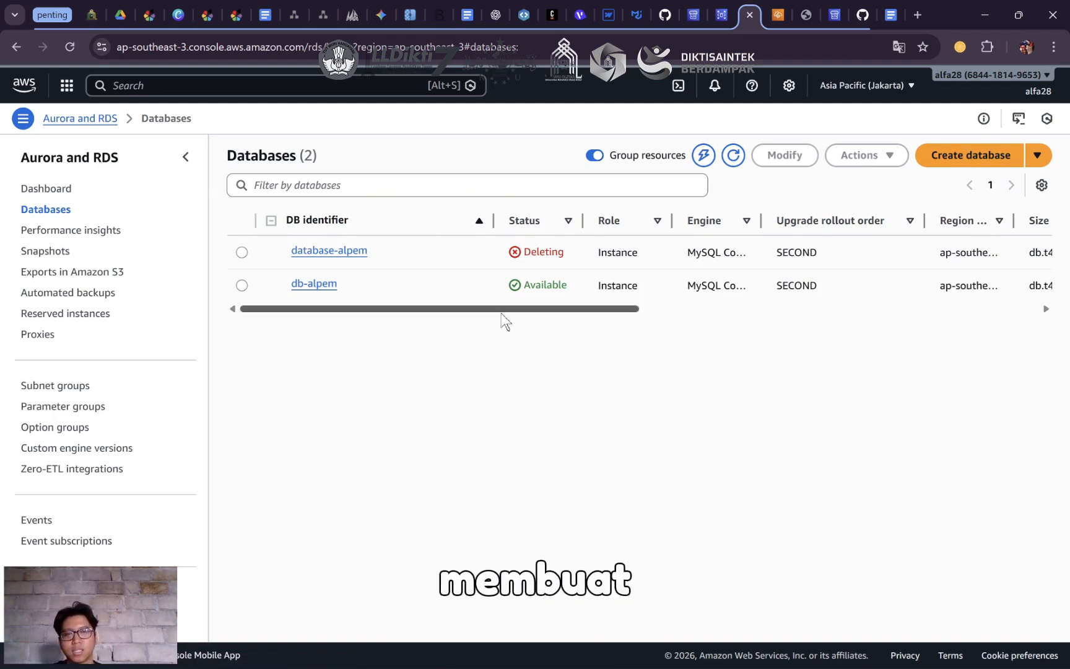
pyautogui.click(970, 160)
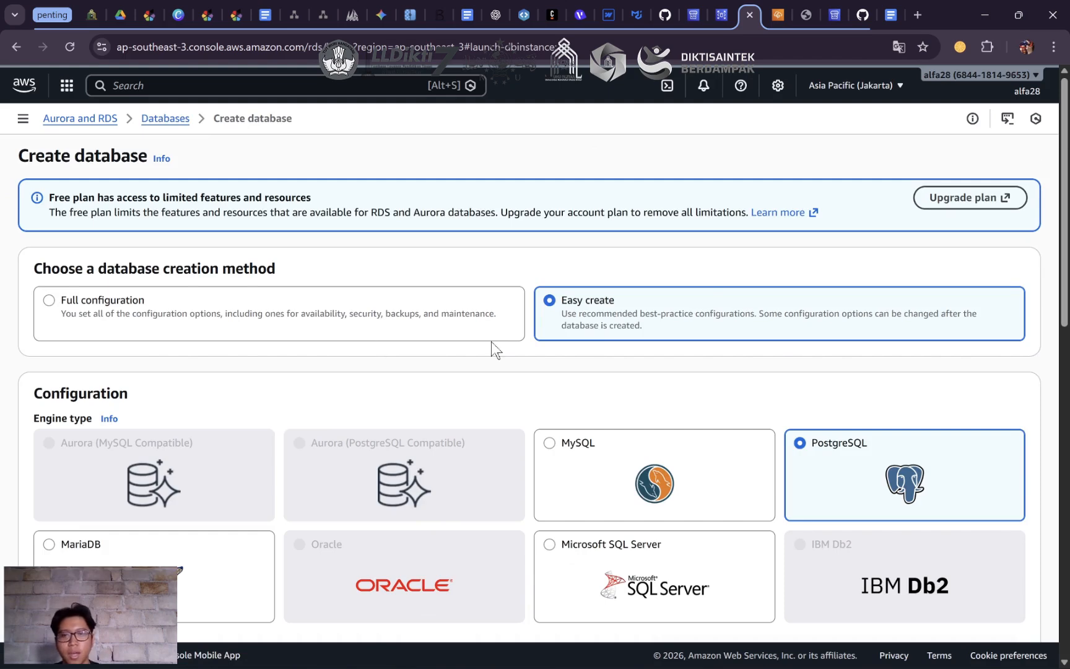
pyautogui.scroll(-1, 437, 412)
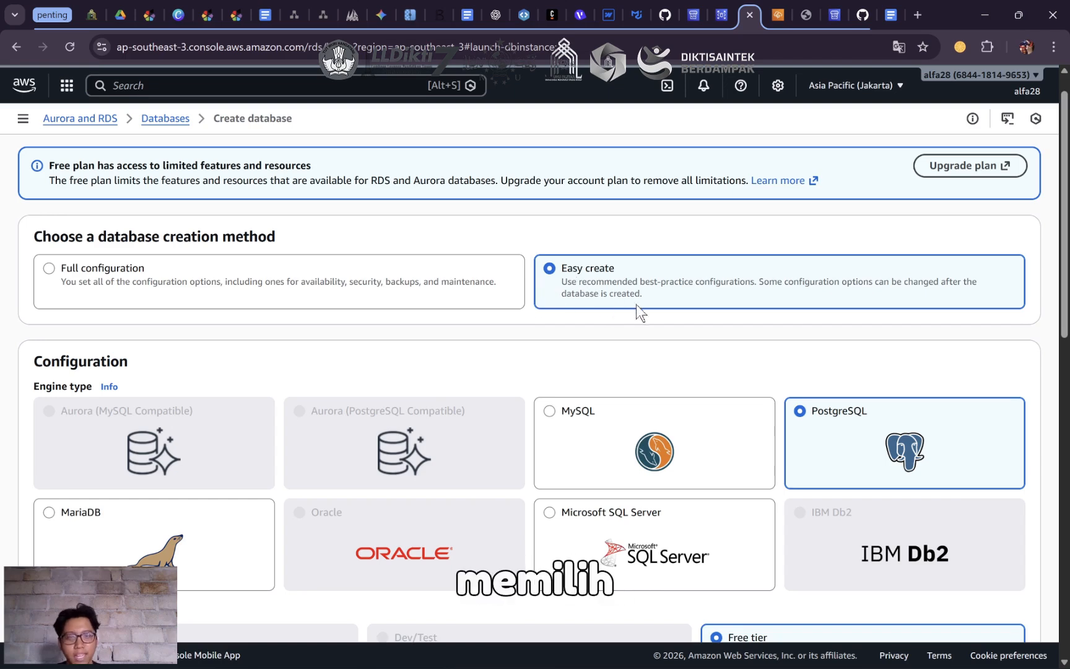
pyautogui.scroll(-3, 549, 345)
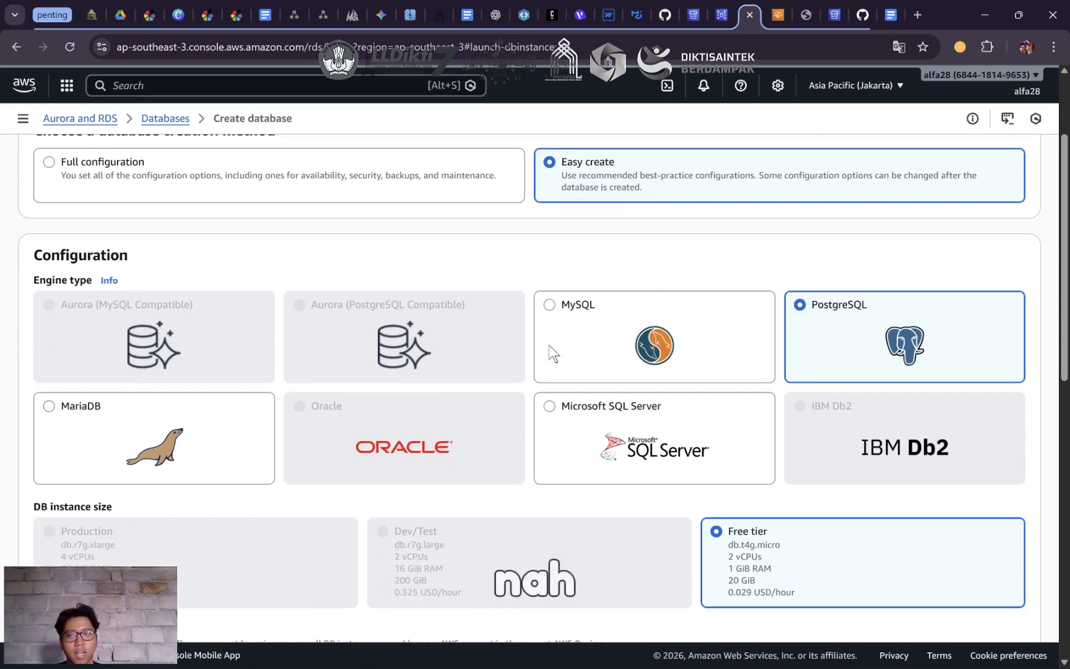
# Step: Pick the MySQL engine and replace database-1 with db-alpem1 as the instance identifier
pyautogui.click(552, 309)
pyautogui.scroll(-2, 468, 382)
pyautogui.scroll(-4, 468, 384)
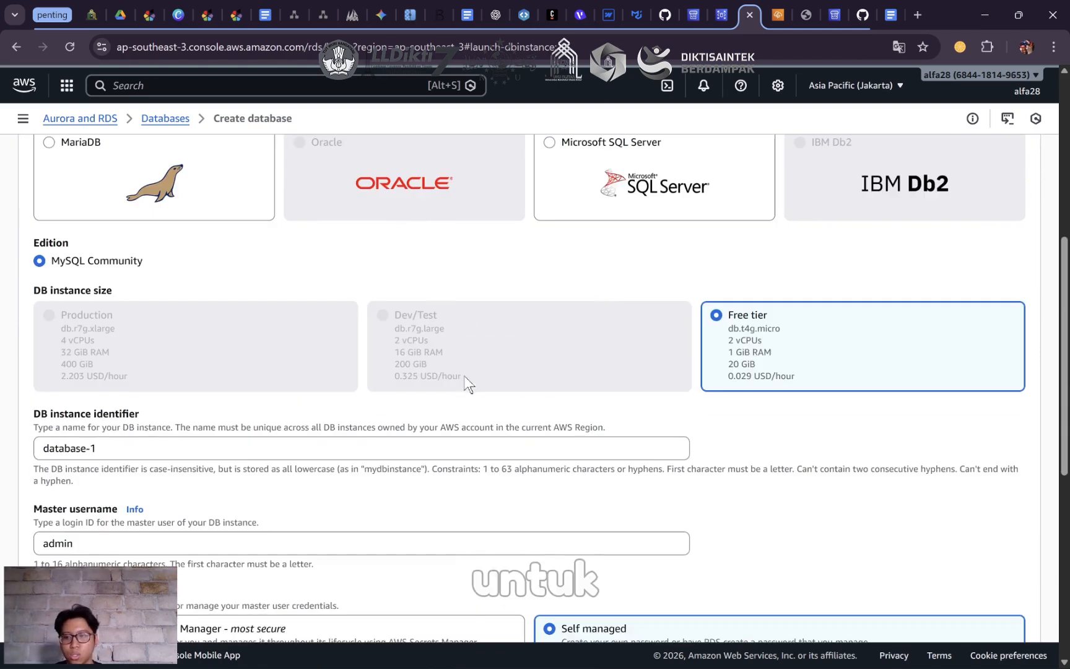
pyautogui.click(123, 447)
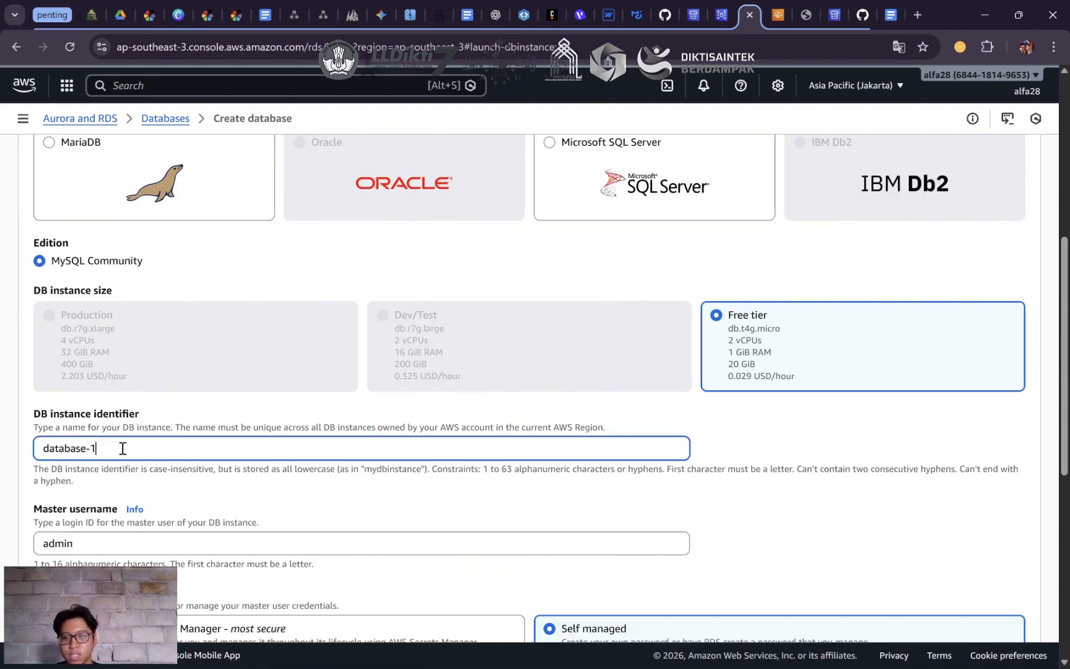
pyautogui.hotkey('ctrl', 'a')
pyautogui.press('BackSpace')
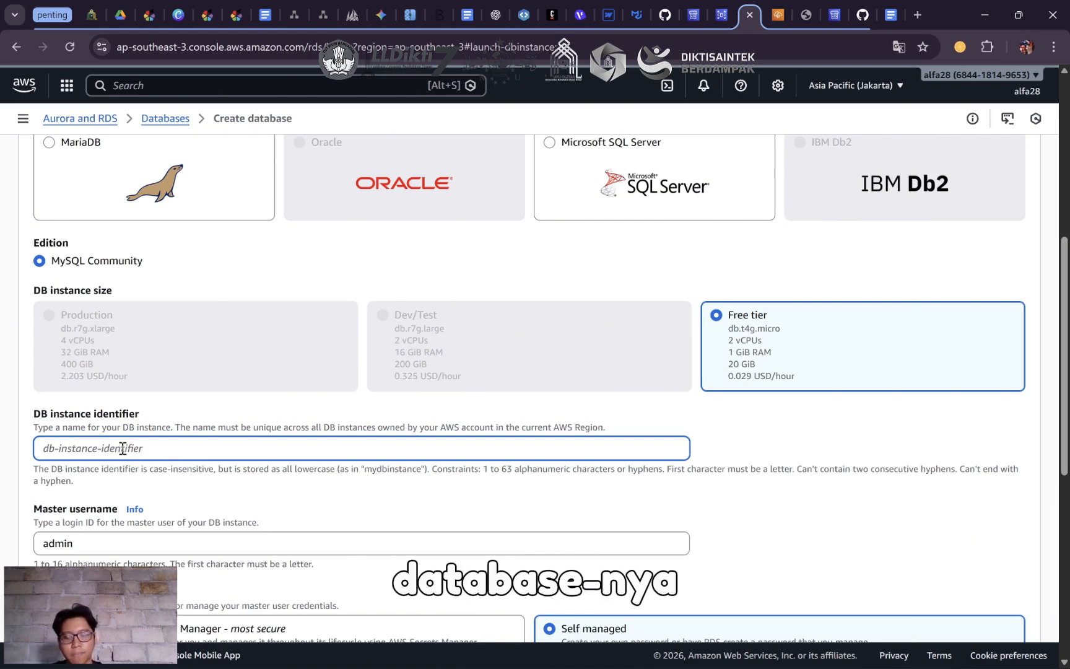
pyautogui.write('d')
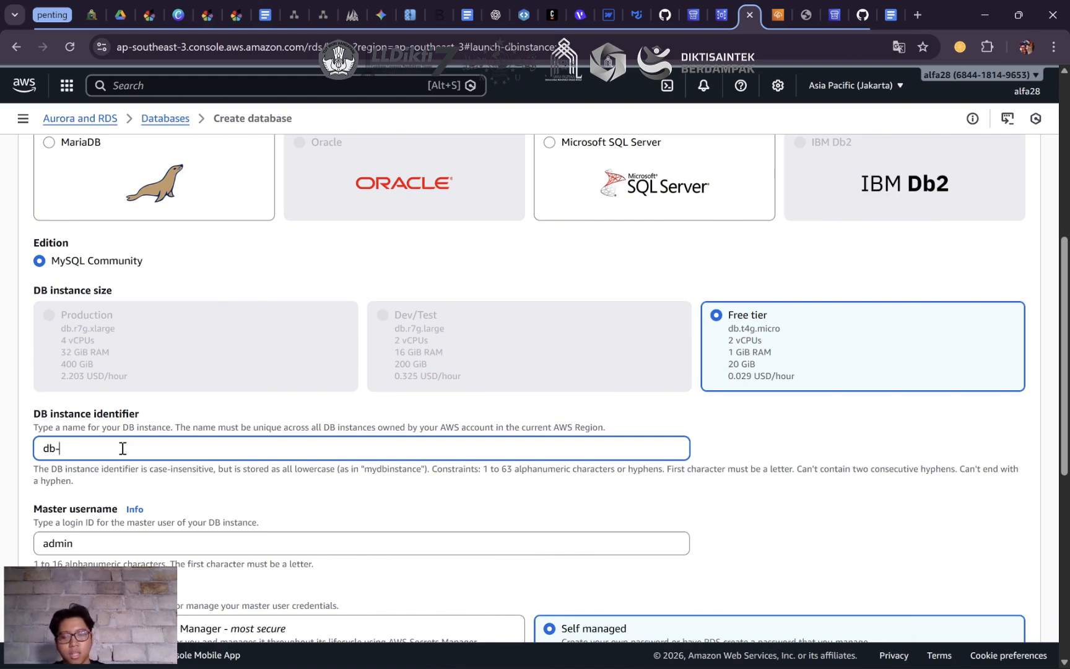
pyautogui.write('b-')
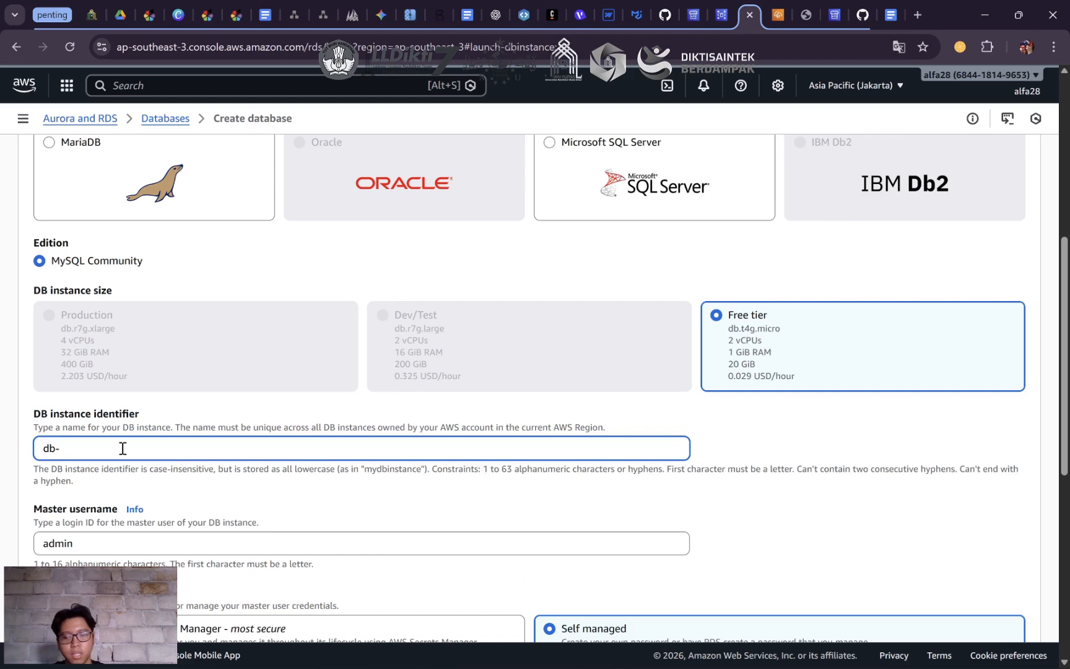
pyautogui.write('alpem1')
pyautogui.scroll(-2, 253, 499)
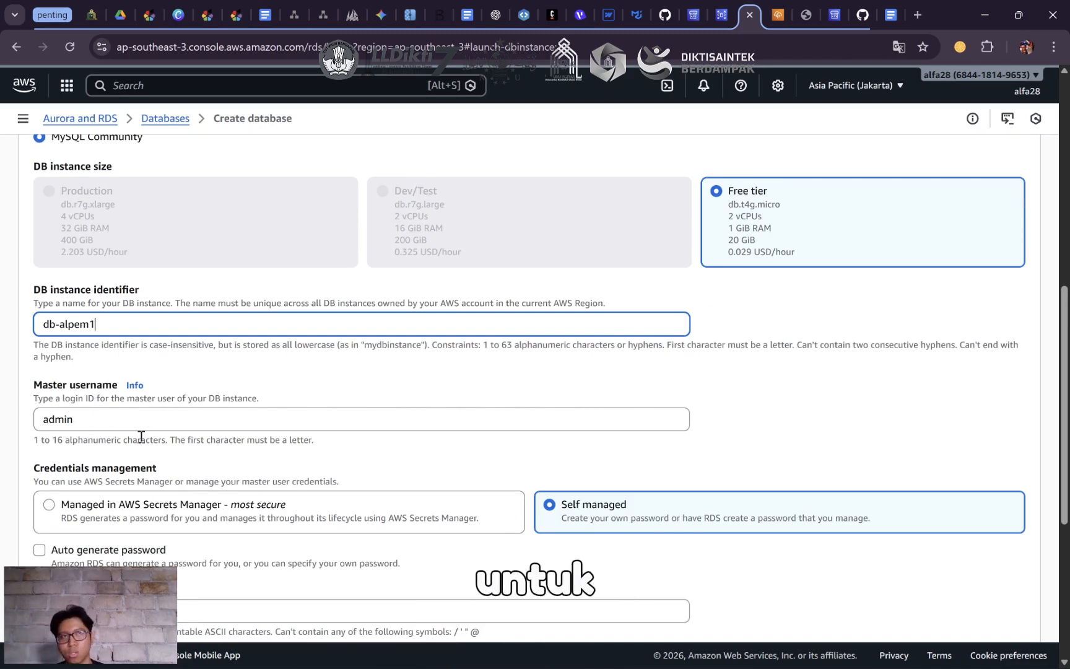
pyautogui.scroll(-3, 206, 430)
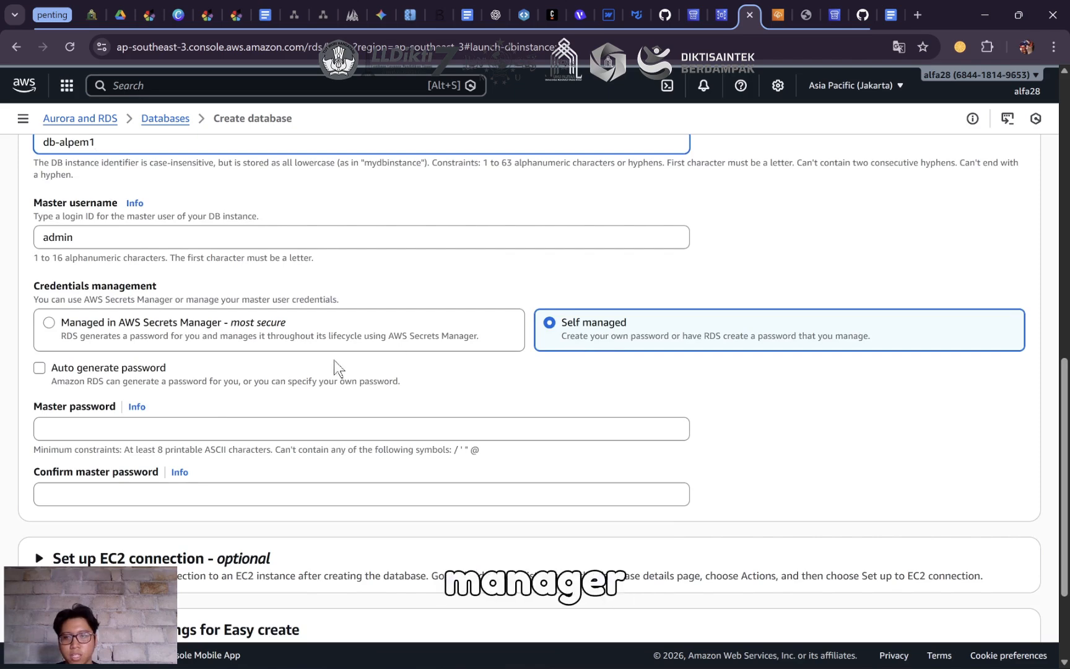
pyautogui.scroll(-1, 150, 342)
# Step: Enter the master password and repeat it in the confirm password field
pyautogui.click(142, 345)
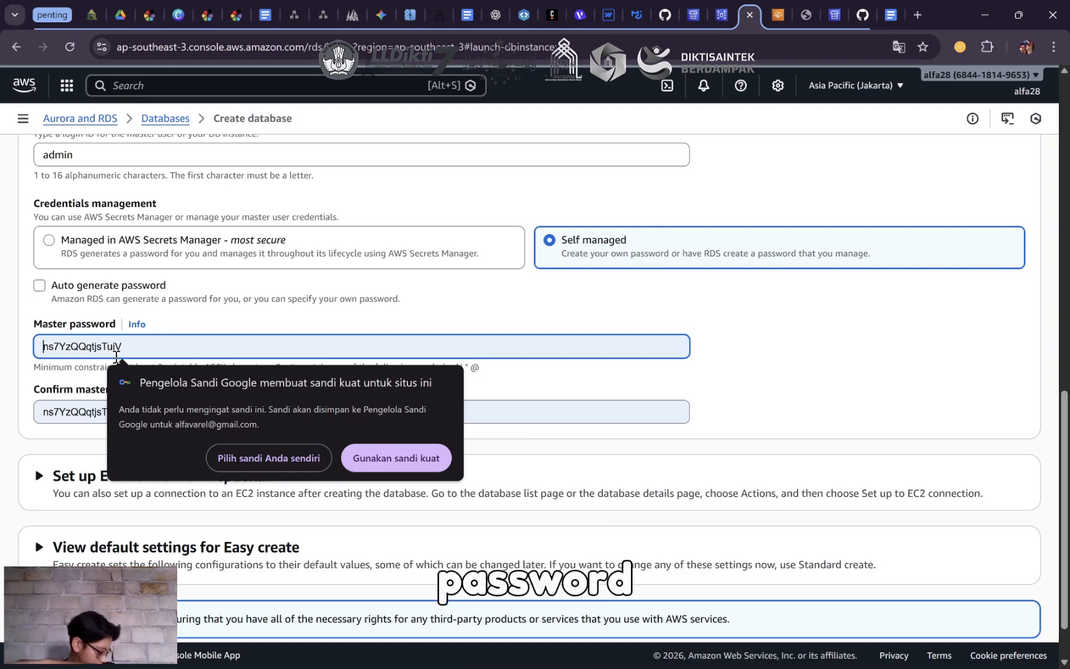
pyautogui.press('BackSpace')
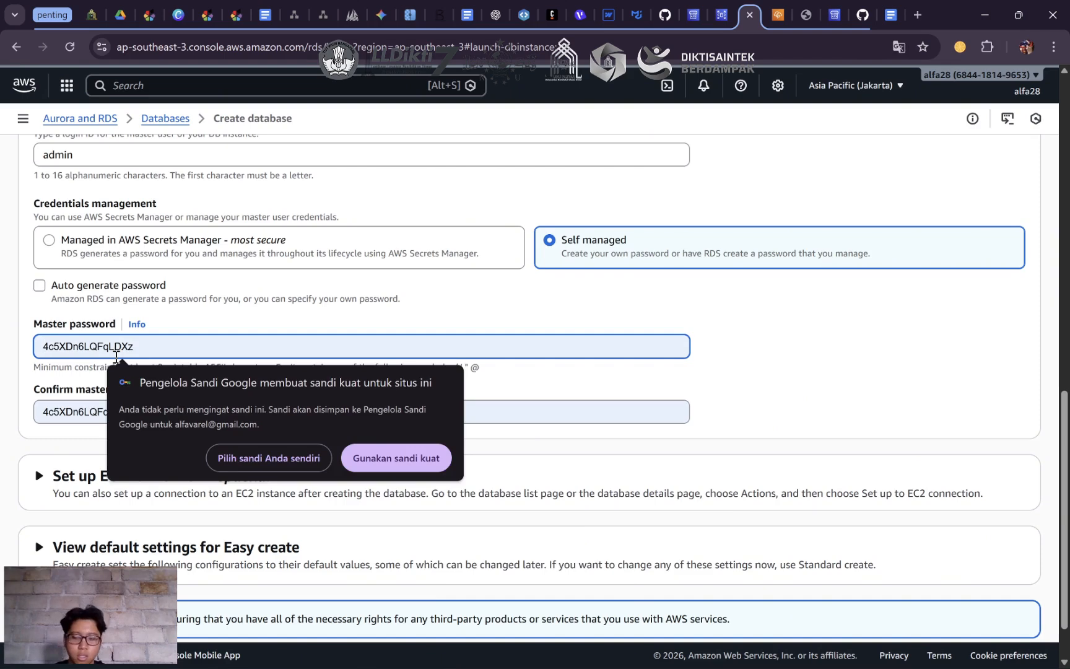
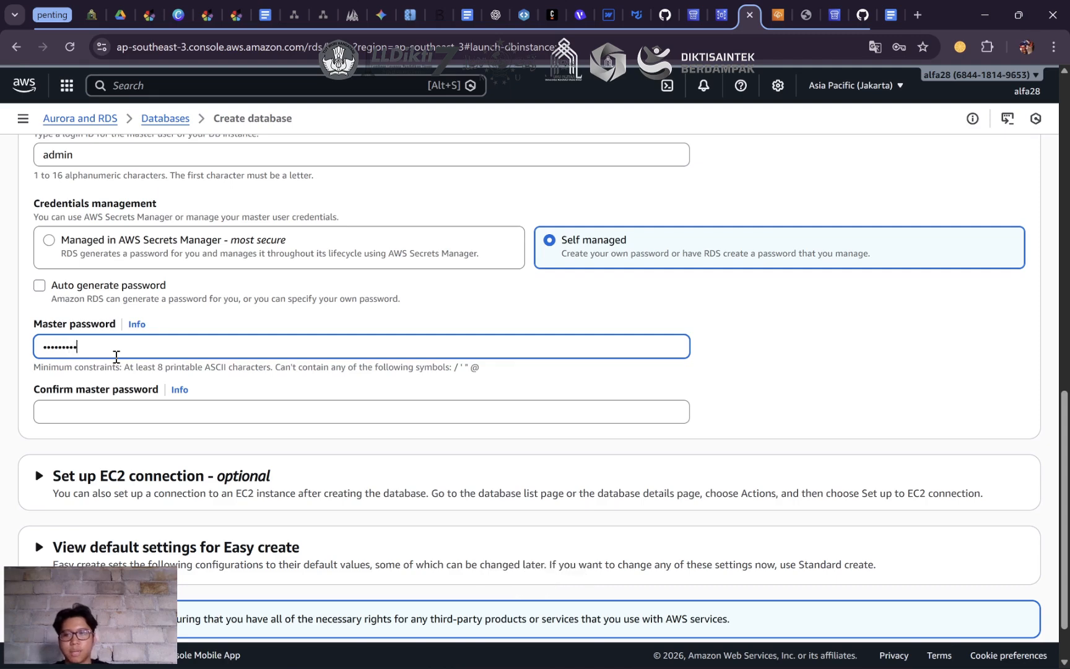
pyautogui.click(87, 411)
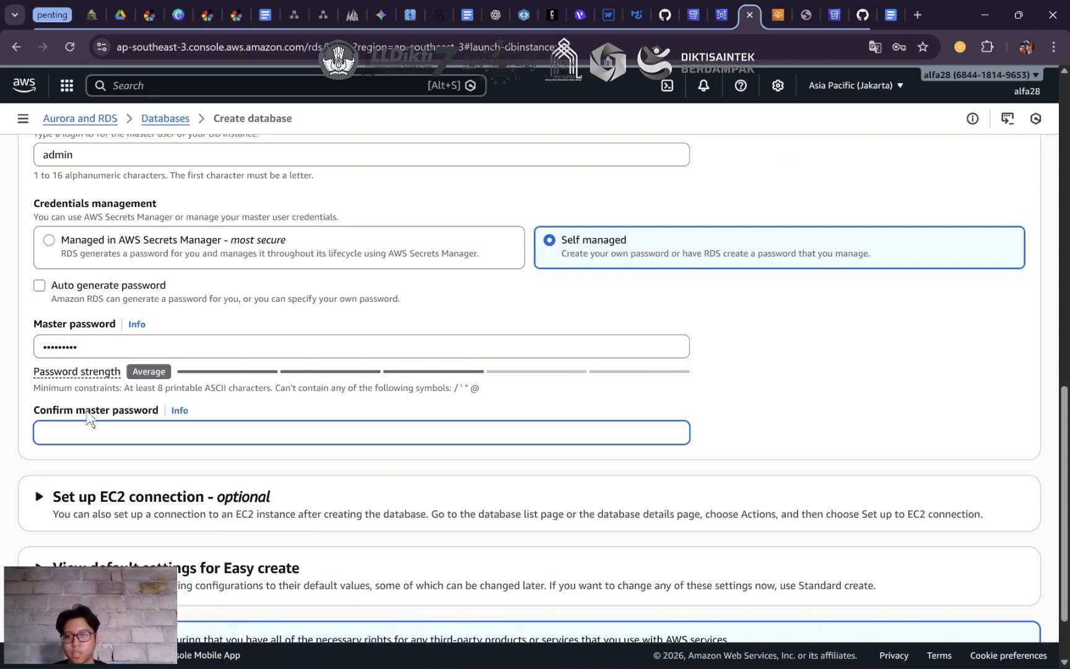
pyautogui.write('•••••••••')
pyautogui.scroll(-2, 225, 425)
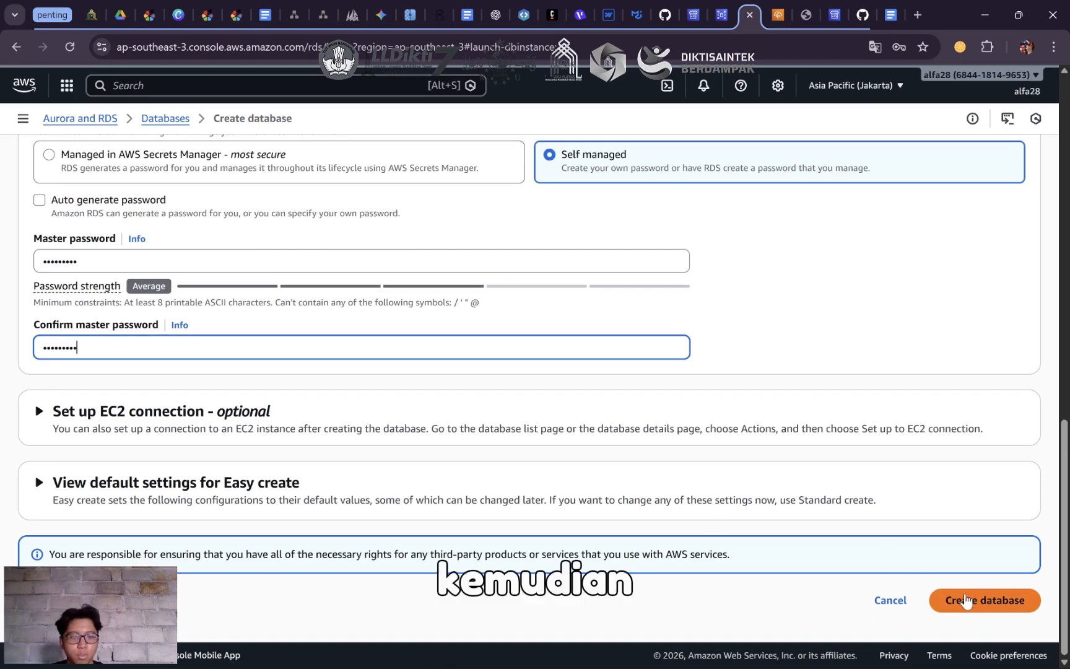
# Step: Submit db-alpem1 for creation and review the free-plan instance limit error
pyautogui.click(968, 600)
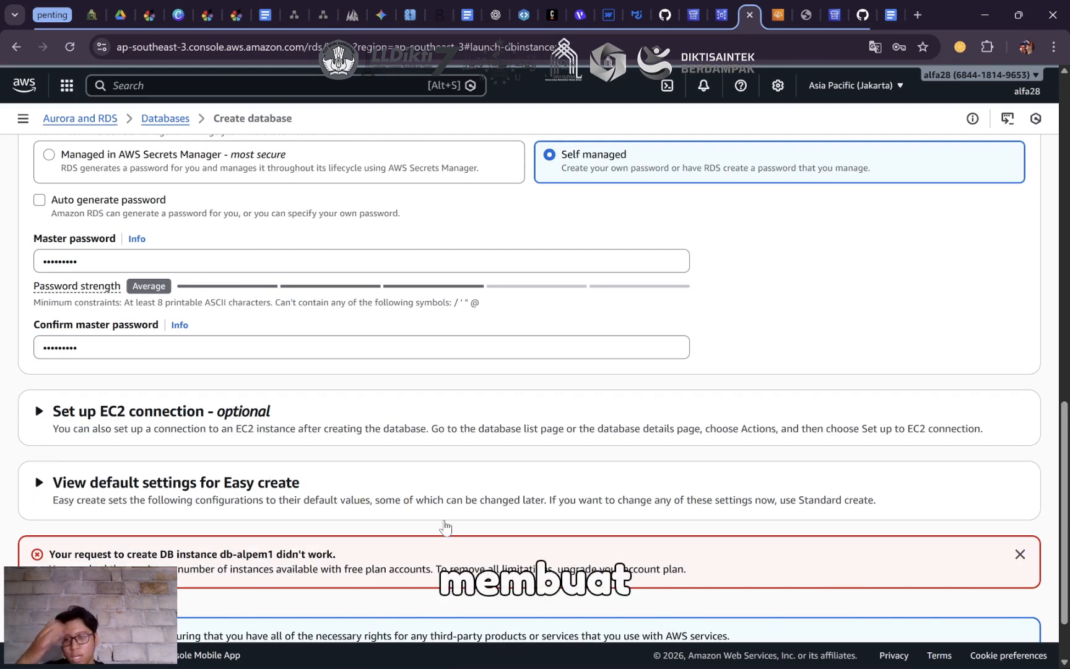
pyautogui.scroll(-2, 441, 520)
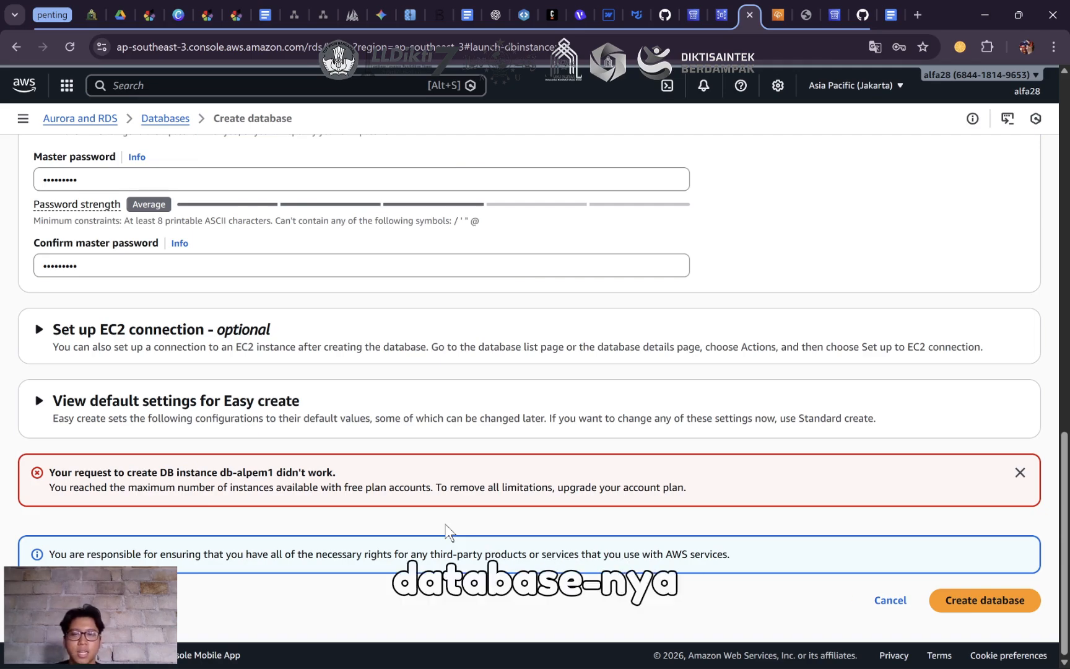
pyautogui.scroll(5, 446, 524)
pyautogui.scroll(8, 473, 420)
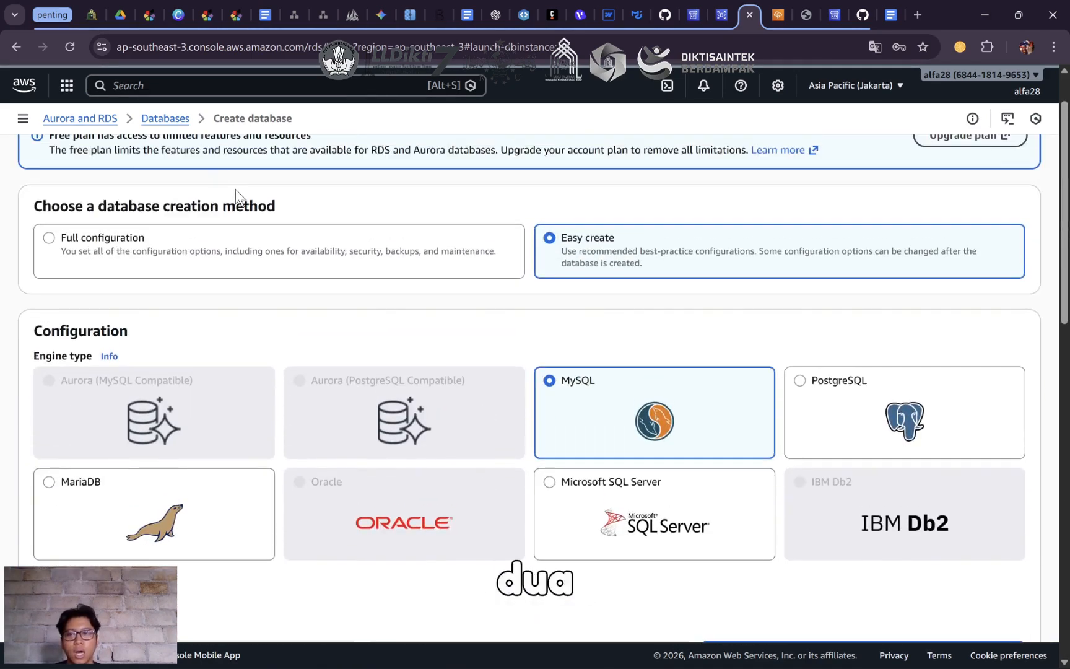
# Step: Decline saving the password, inspect db-alpem's connection and security details, then switch to Elastic Beanstalk
pyautogui.click(166, 118)
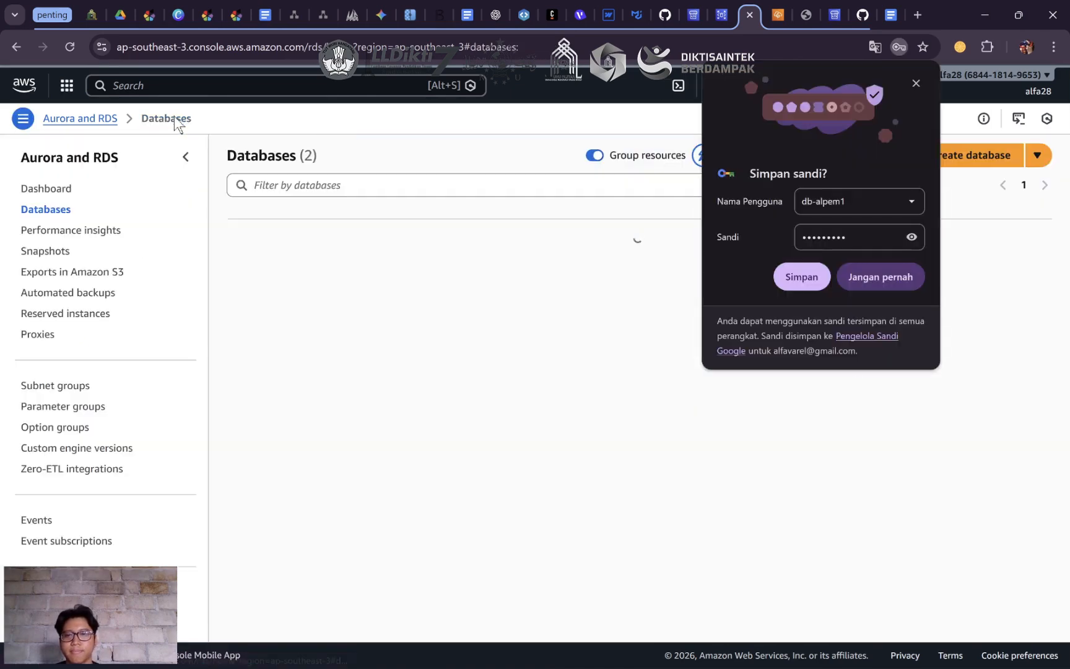
pyautogui.click(855, 278)
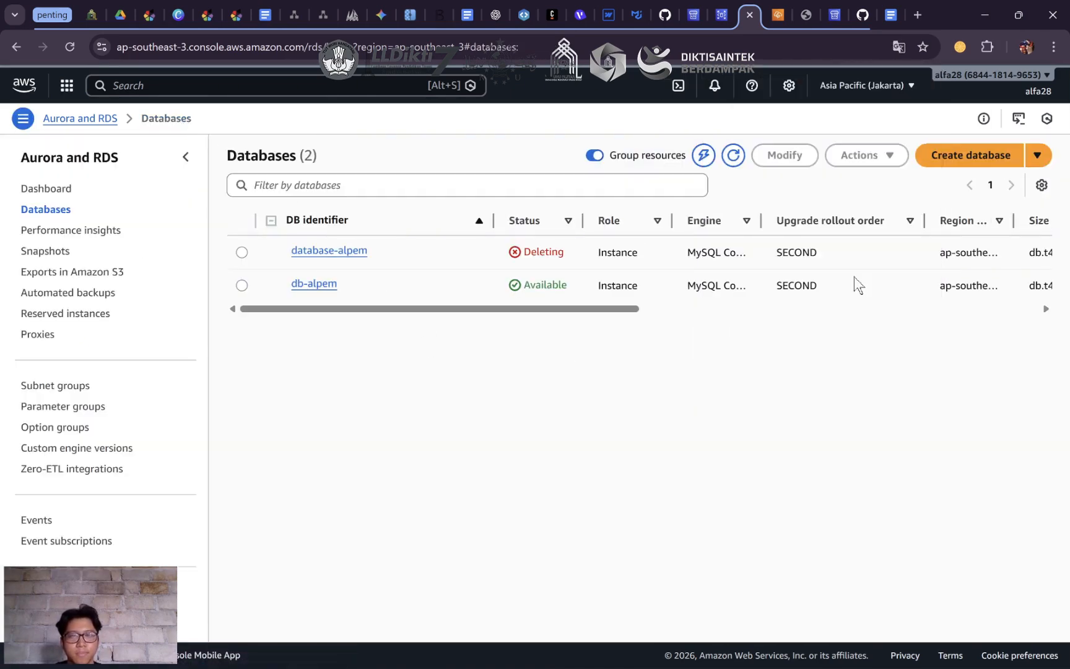
pyautogui.click(315, 285)
pyautogui.scroll(-6, 570, 409)
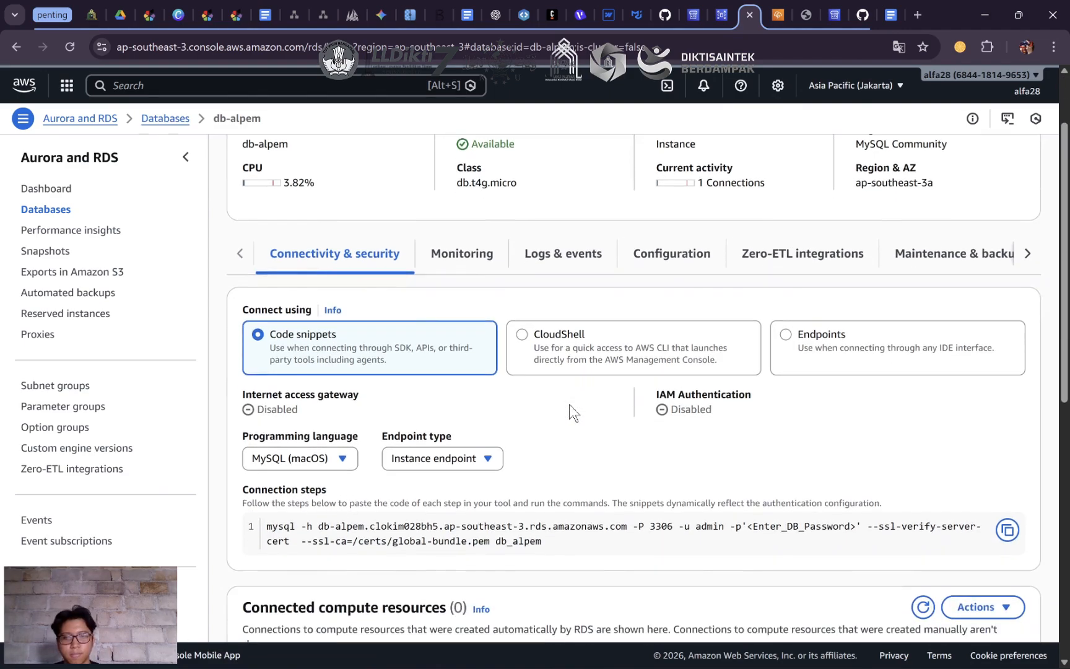
pyautogui.scroll(-4, 570, 409)
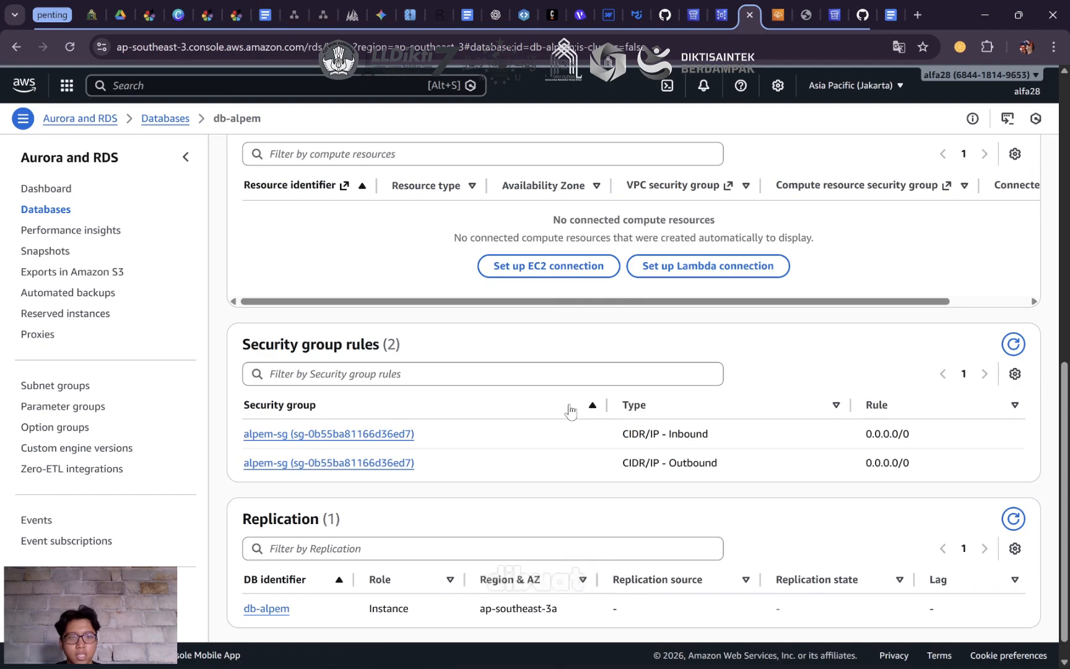
pyautogui.scroll(-1, 570, 410)
pyautogui.scroll(7, 570, 408)
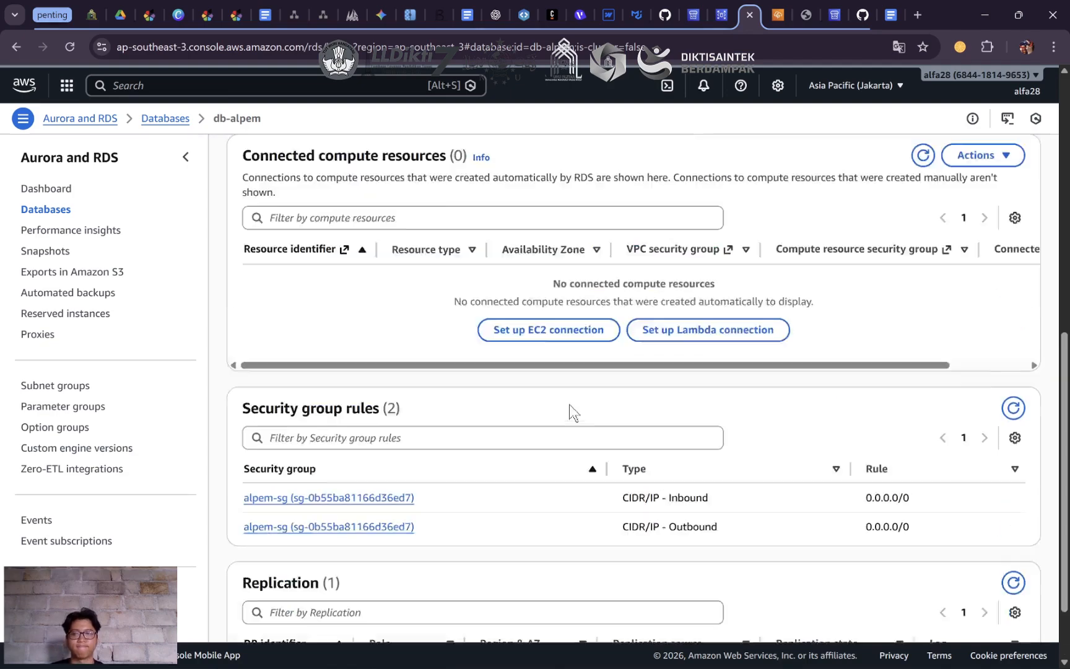
pyautogui.scroll(2, 571, 411)
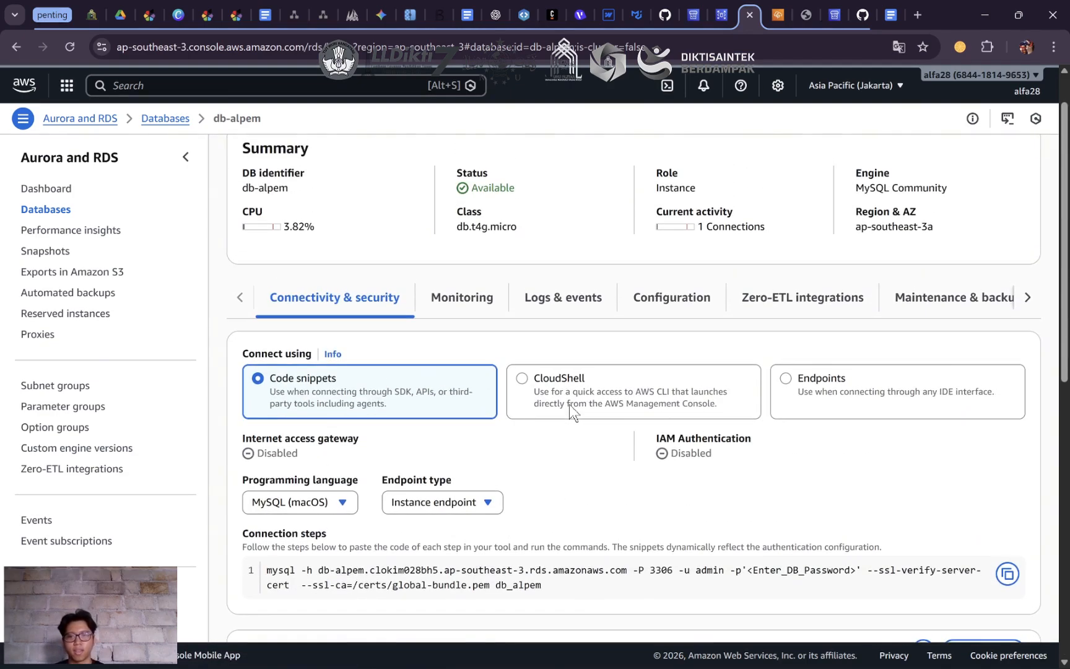
pyautogui.scroll(1, 569, 404)
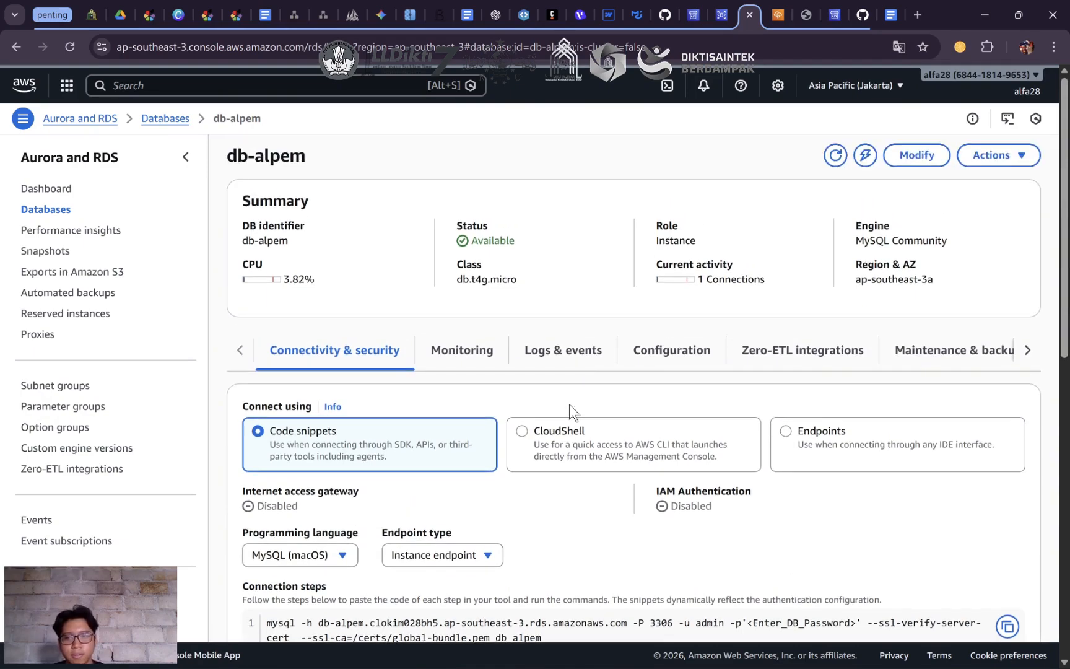
pyautogui.scroll(-9, 570, 408)
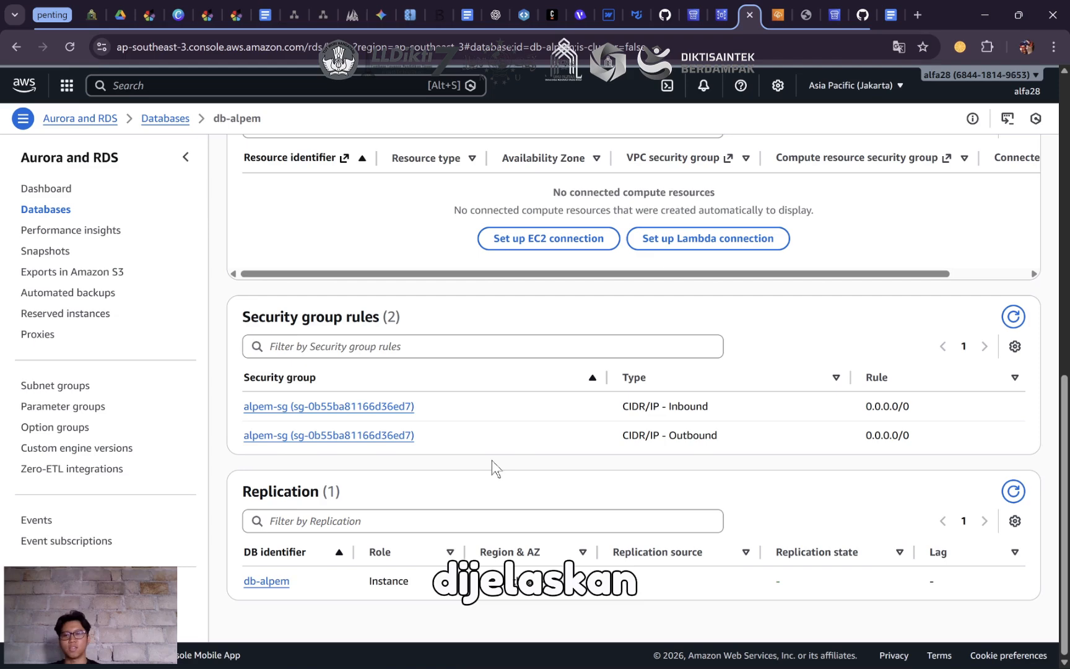
pyautogui.hotkey('ctrl', 'Tab')
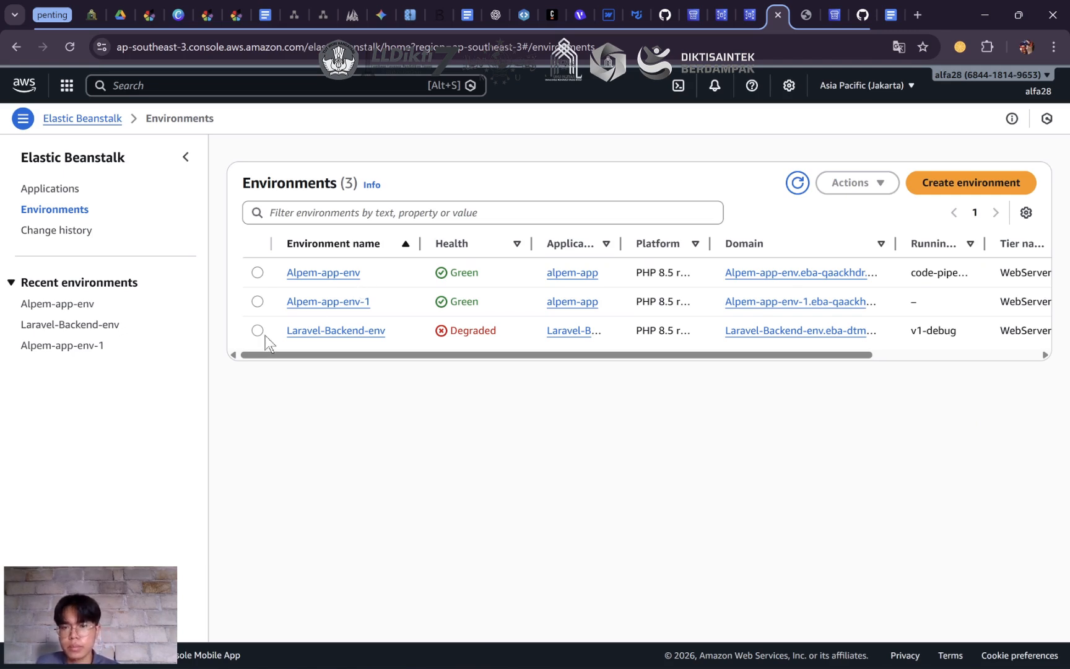
# Step: Launch the Create environment wizard from the Elastic Beanstalk Environments page
pyautogui.click(957, 194)
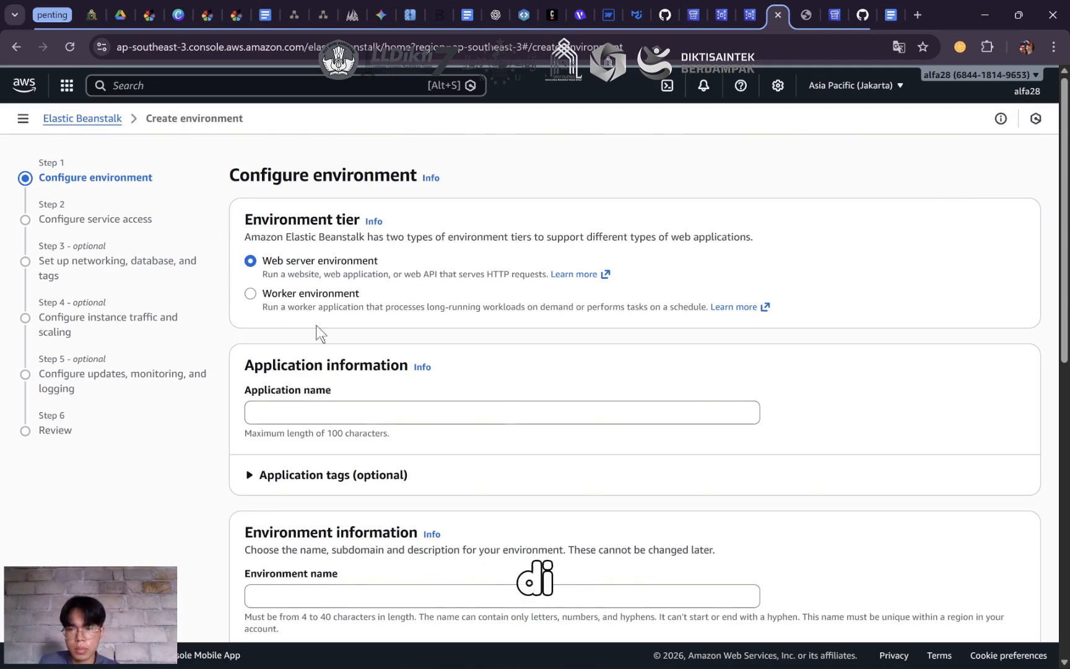
# Step: Enter app-alpem as the application name
pyautogui.scroll(-1, 317, 330)
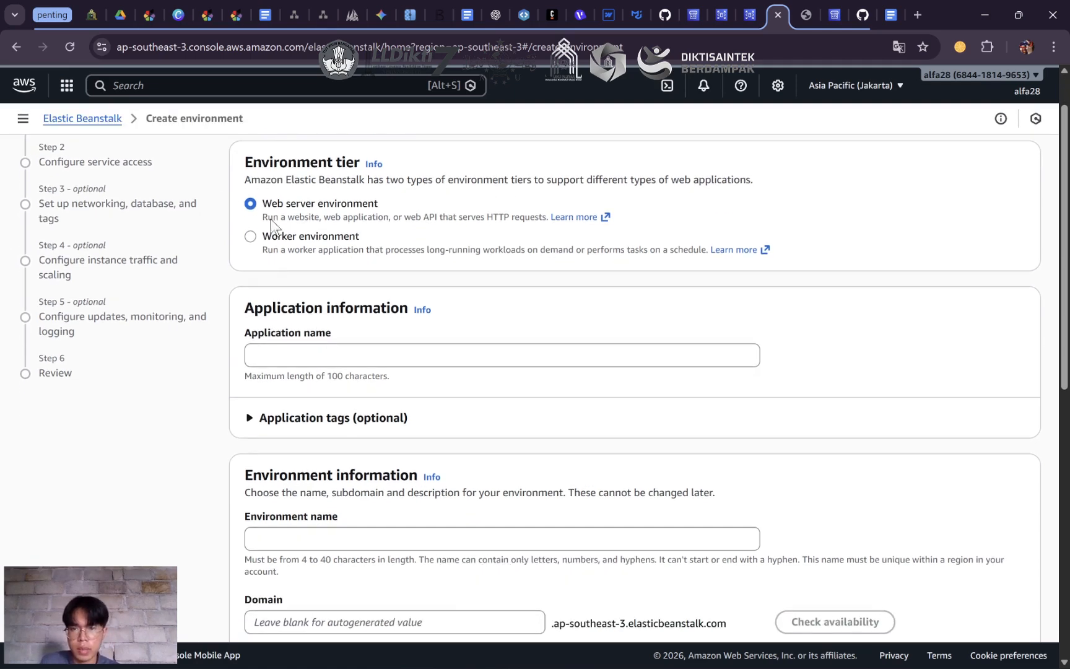
pyautogui.scroll(-2, 319, 264)
pyautogui.scroll(-1, 319, 264)
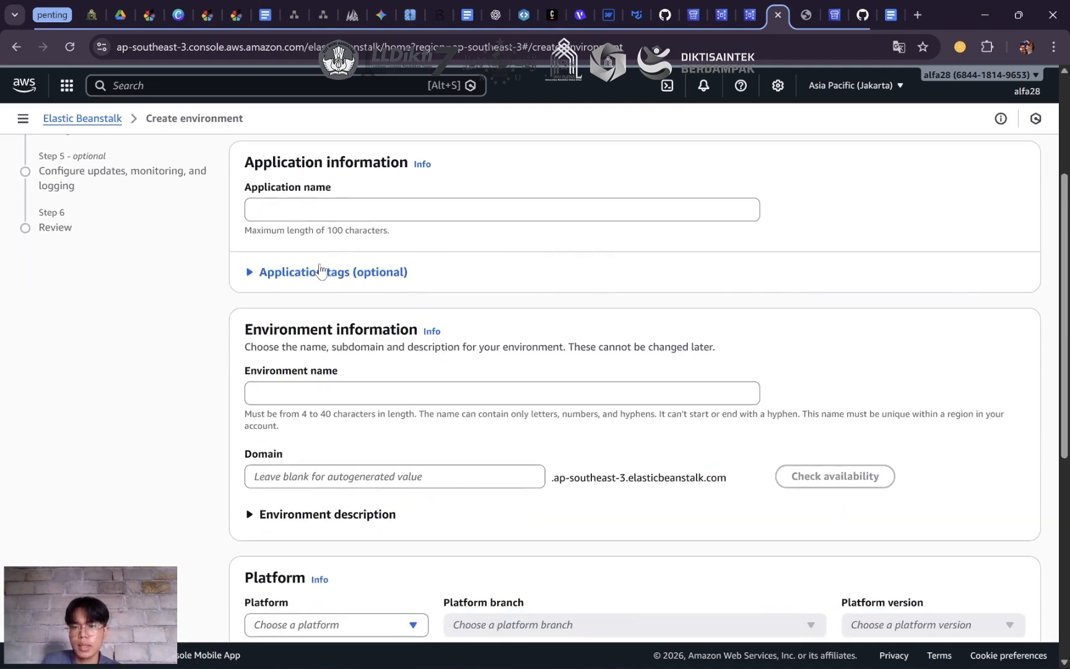
pyautogui.click(276, 209)
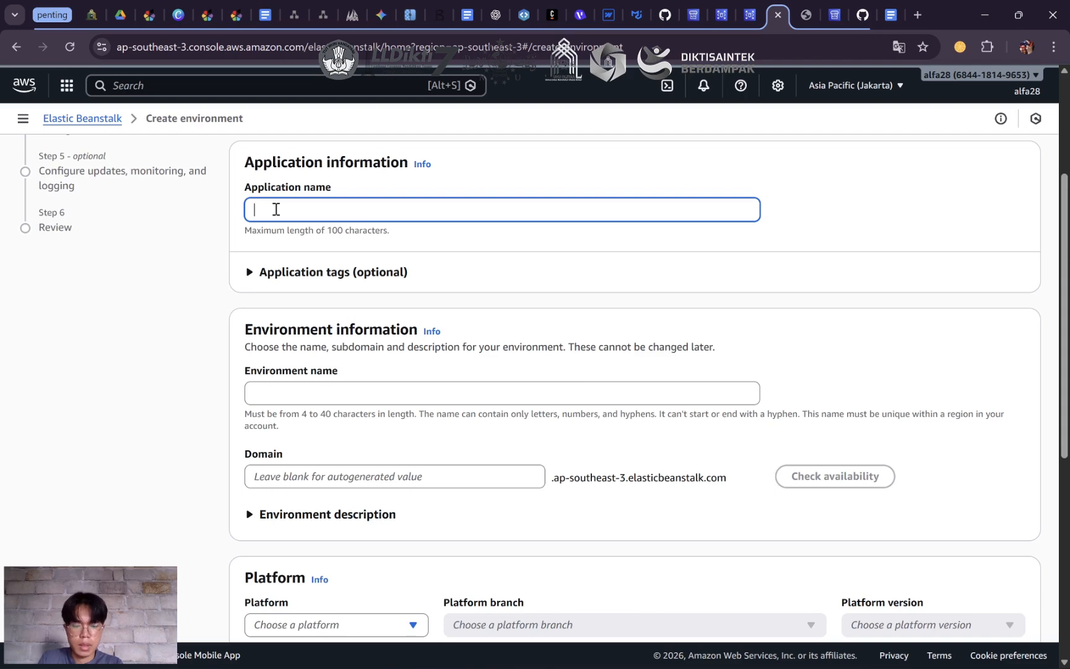
pyautogui.write('app-alpem')
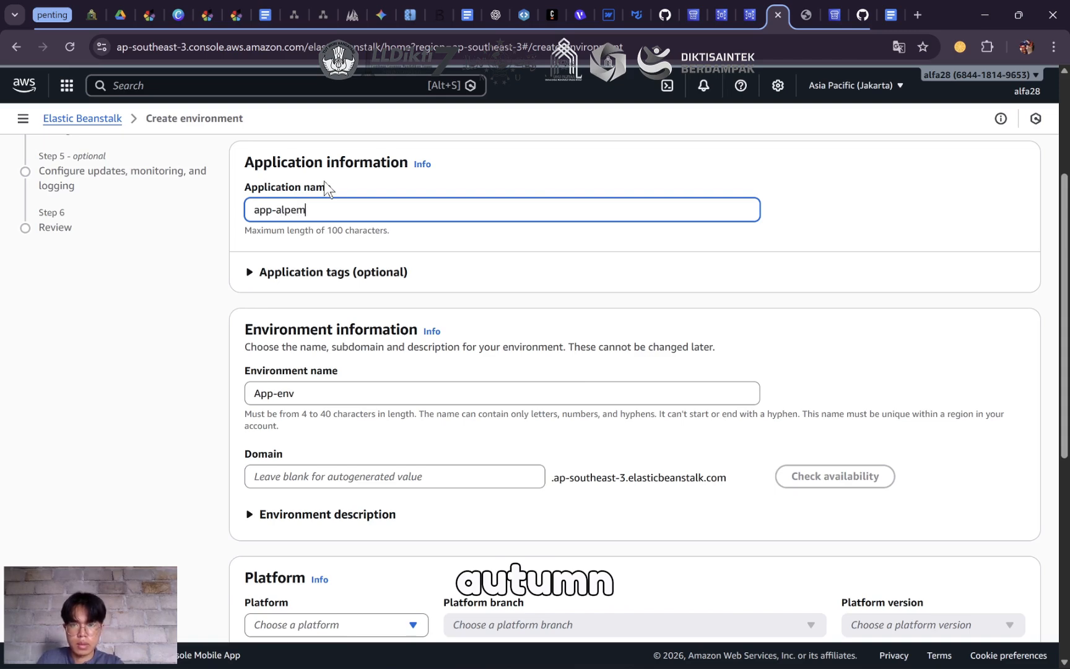
# Step: Choose PHP as the platform, keeping PHP 8.5 on 64bit Amazon Linux 2023
pyautogui.scroll(-3, 456, 327)
pyautogui.scroll(1, 455, 327)
pyautogui.scroll(-2, 455, 327)
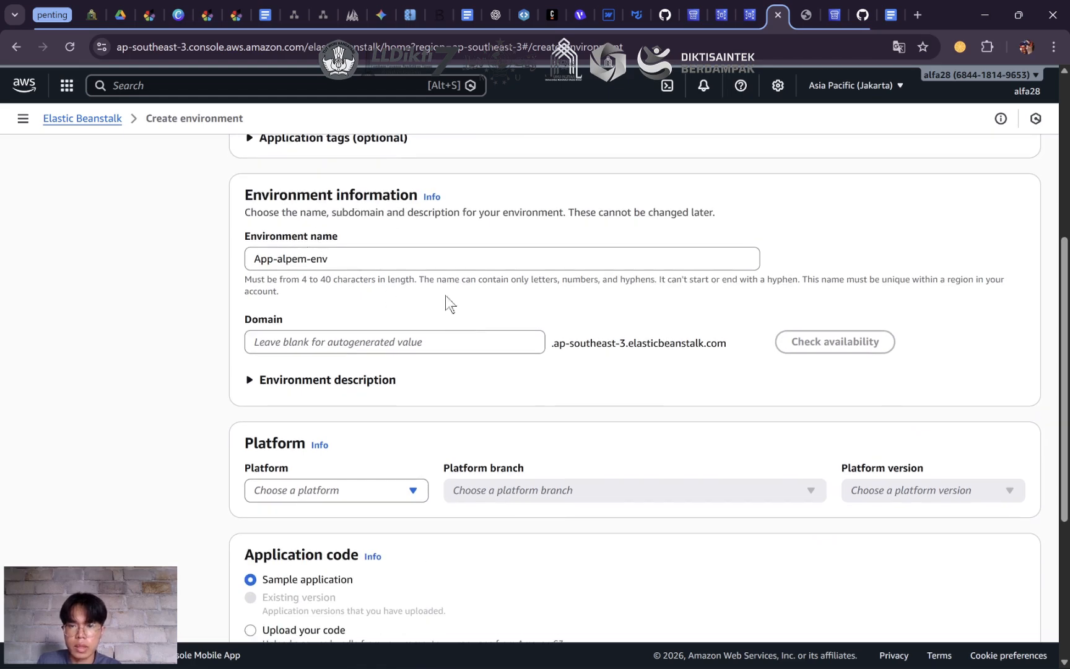
pyautogui.scroll(-3, 466, 310)
pyautogui.scroll(-1, 466, 304)
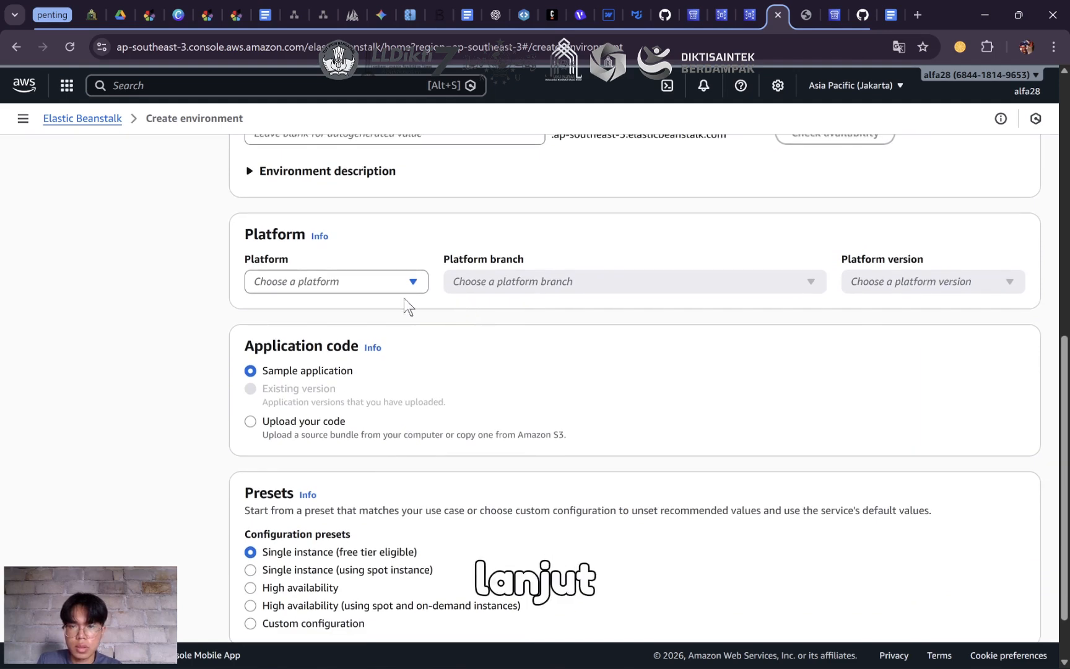
pyautogui.click(413, 283)
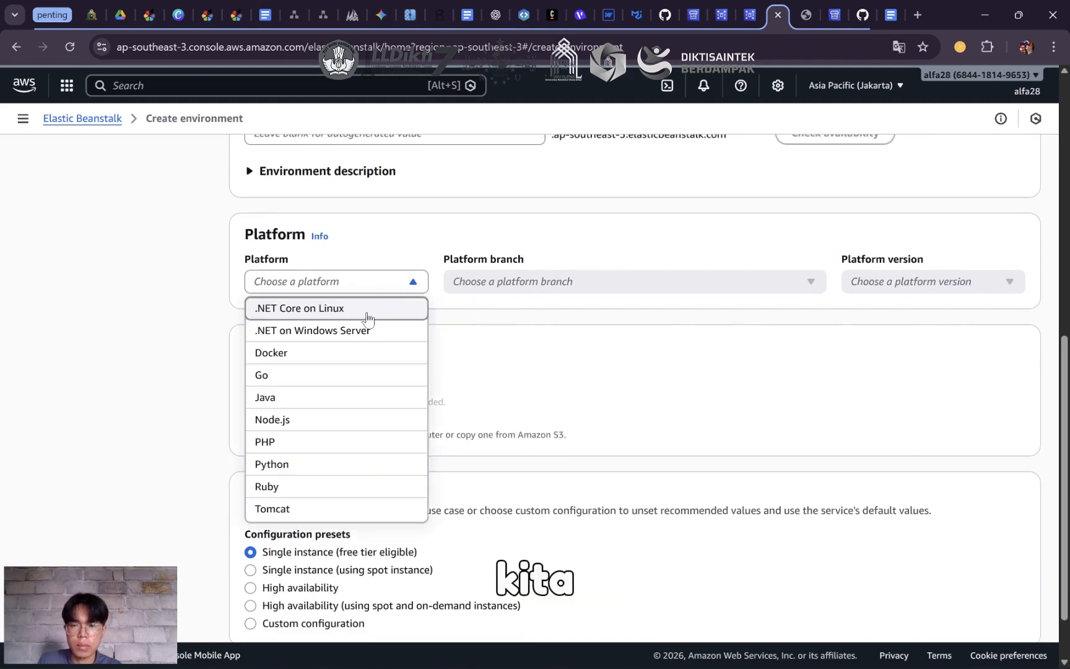
pyautogui.click(326, 444)
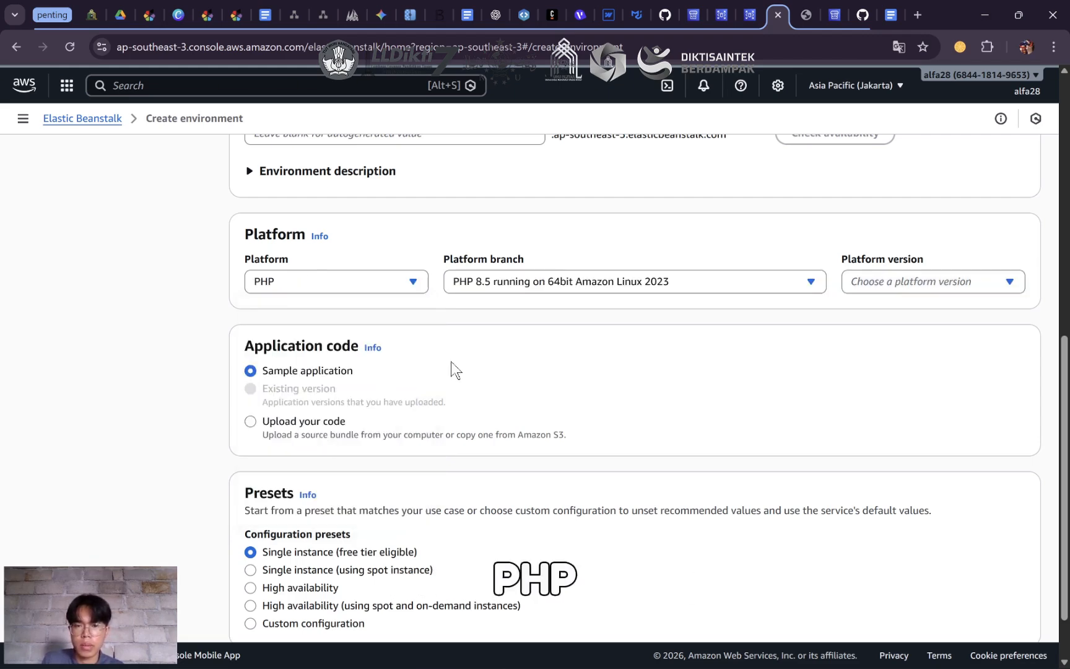
pyautogui.scroll(-1, 441, 365)
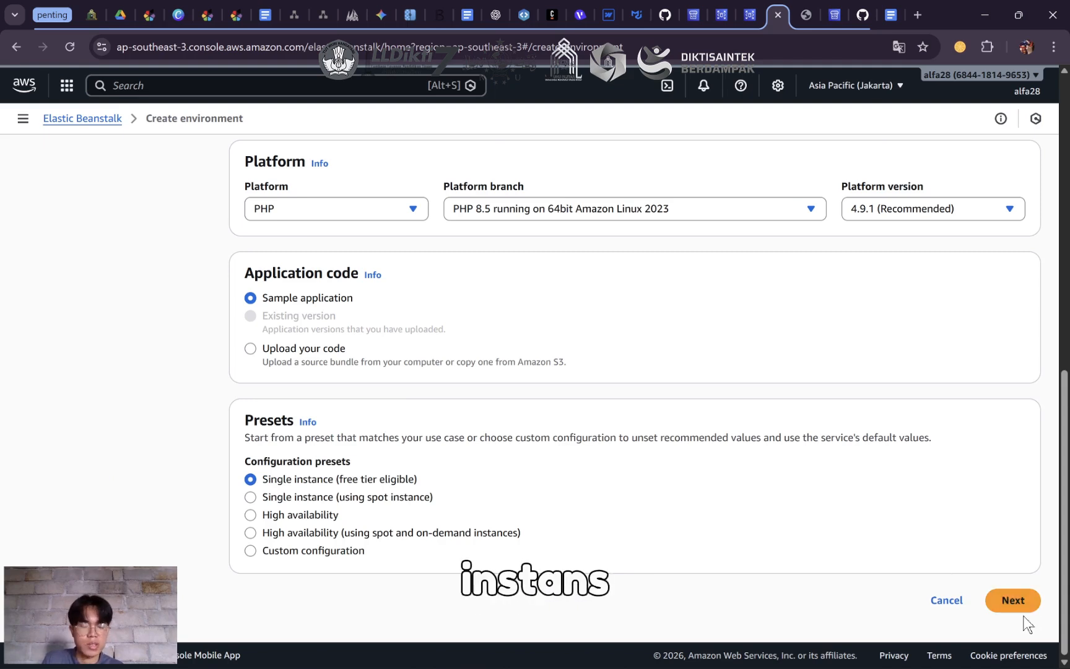
# Step: Keep the default service roles and select the 172.31.0.0/16 VPC vpc-06e6a5efe677229f0
pyautogui.click(1009, 598)
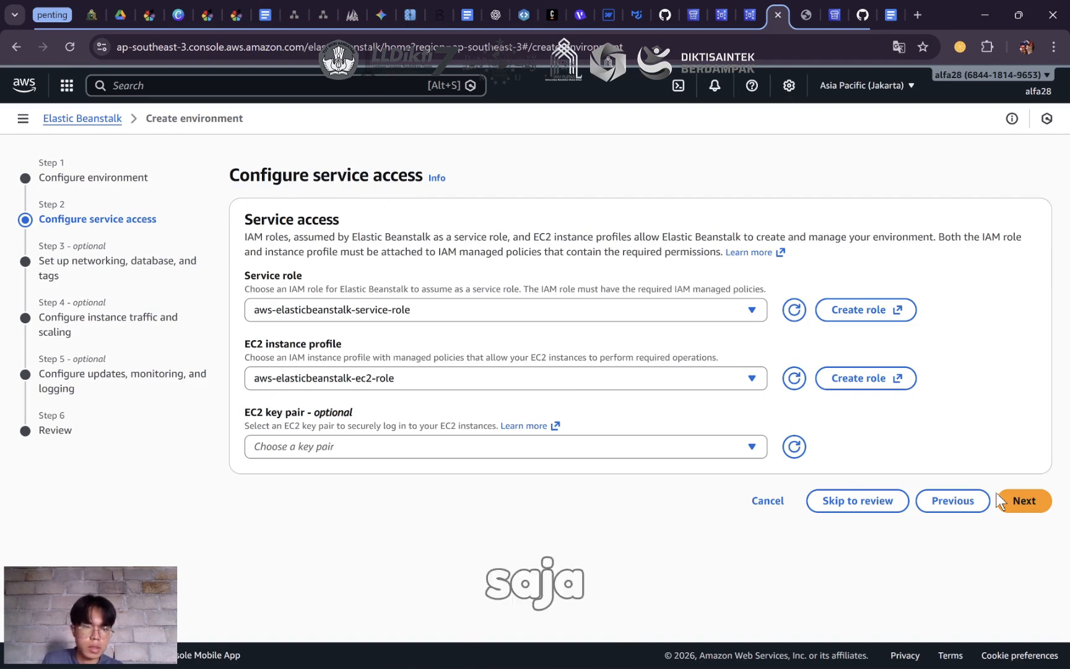
pyautogui.click(1025, 502)
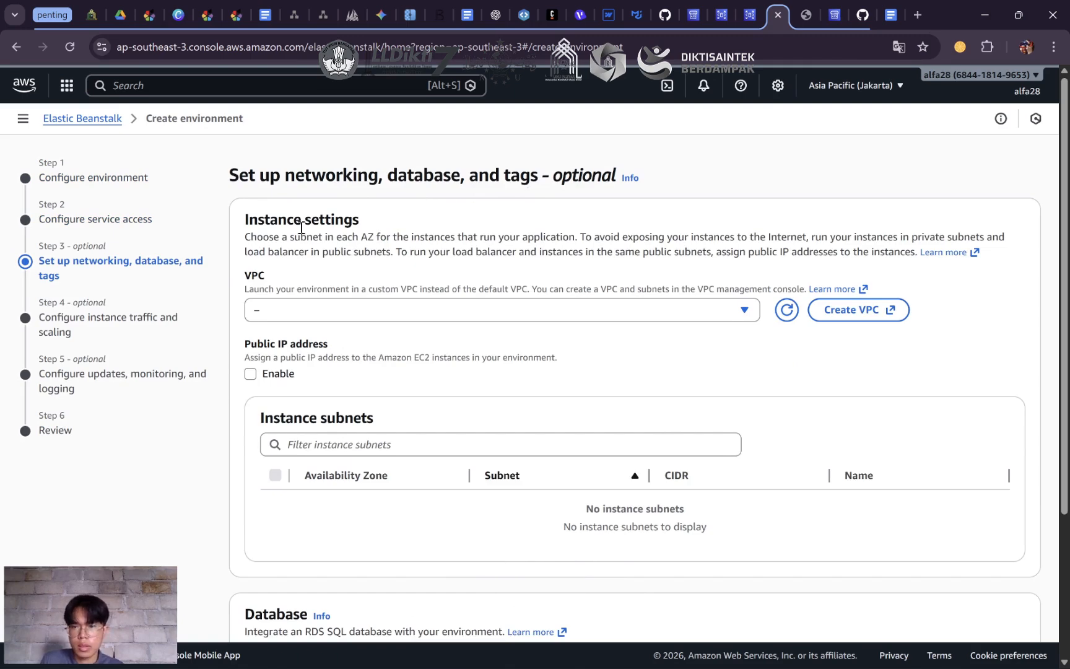
pyautogui.scroll(-1, 301, 228)
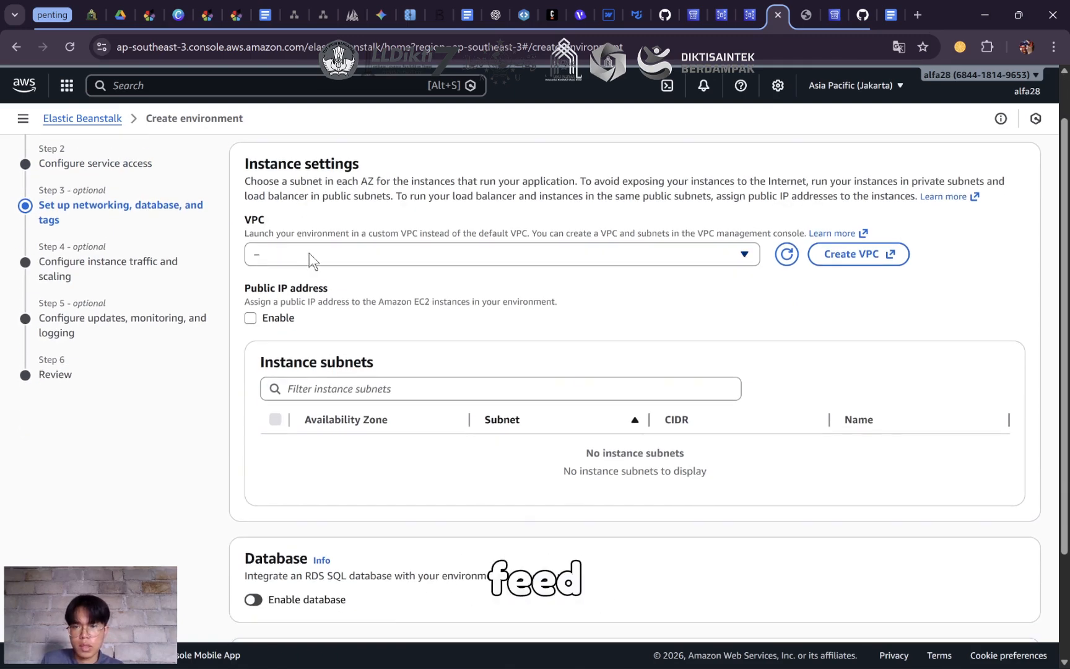
pyautogui.click(341, 253)
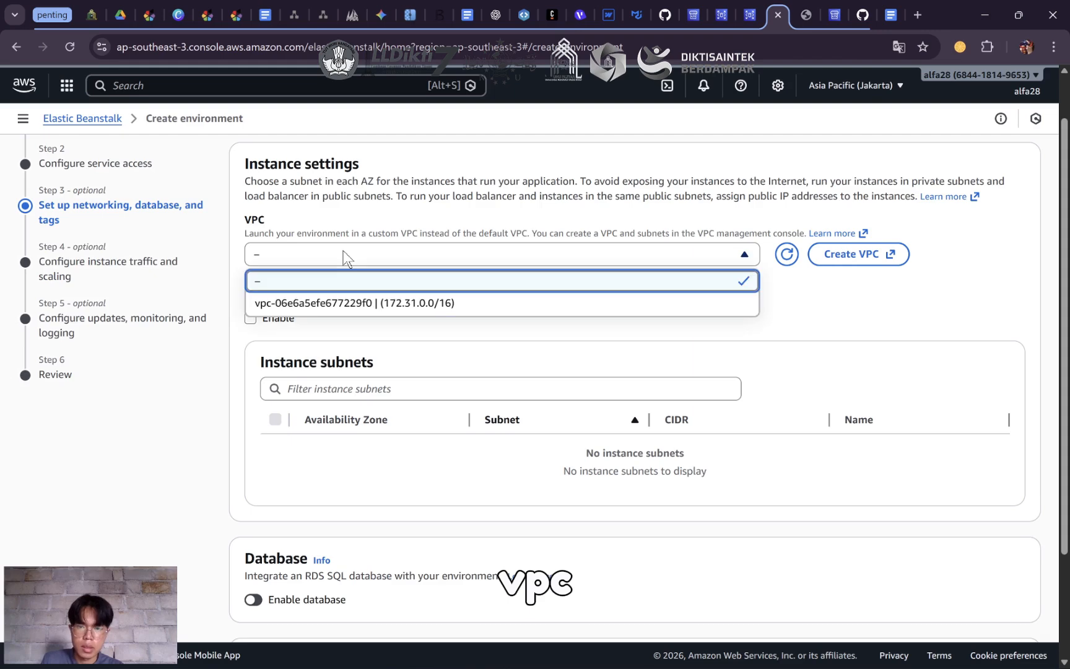
pyautogui.click(379, 303)
# Step: Enable public IP addresses and select all three ap-southeast-3 instance subnets
pyautogui.scroll(-1, 384, 267)
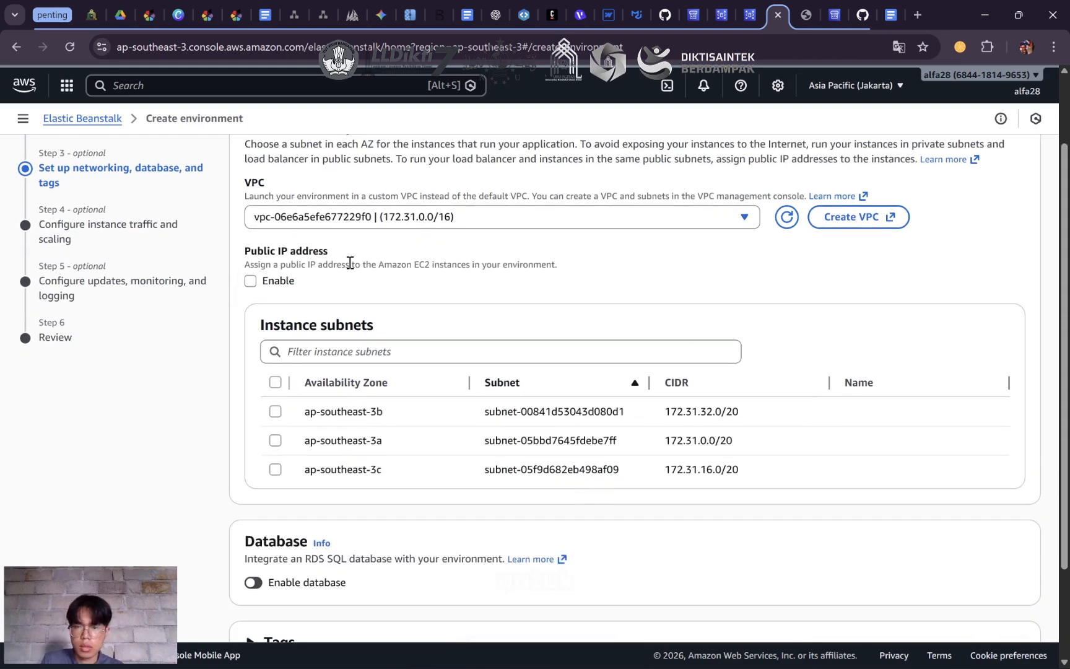
pyautogui.click(252, 283)
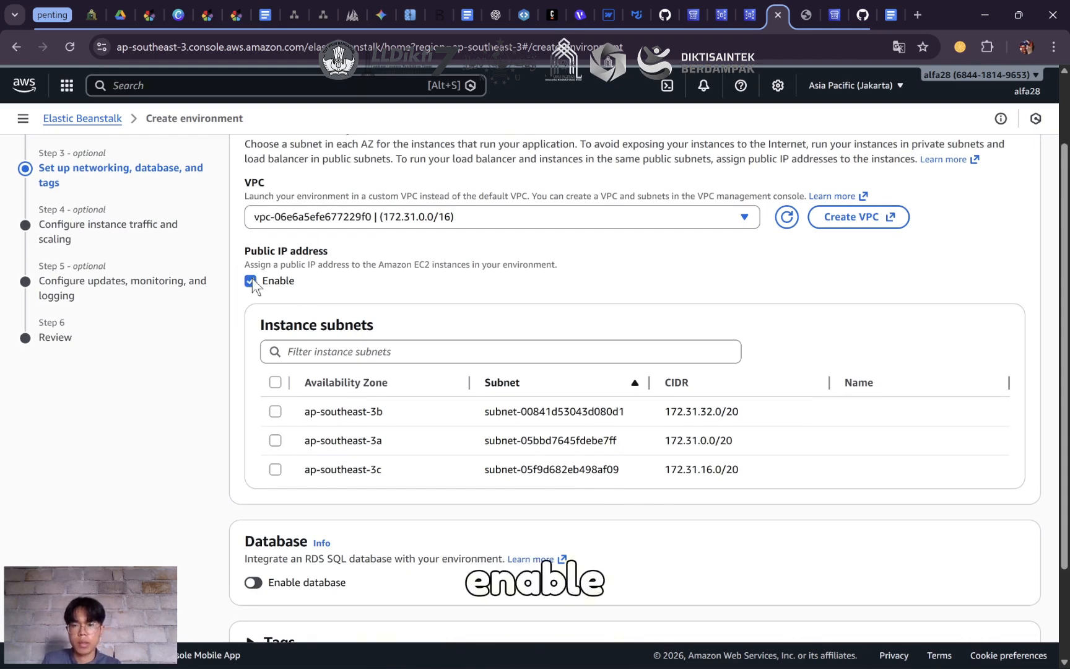
pyautogui.scroll(-3, 418, 304)
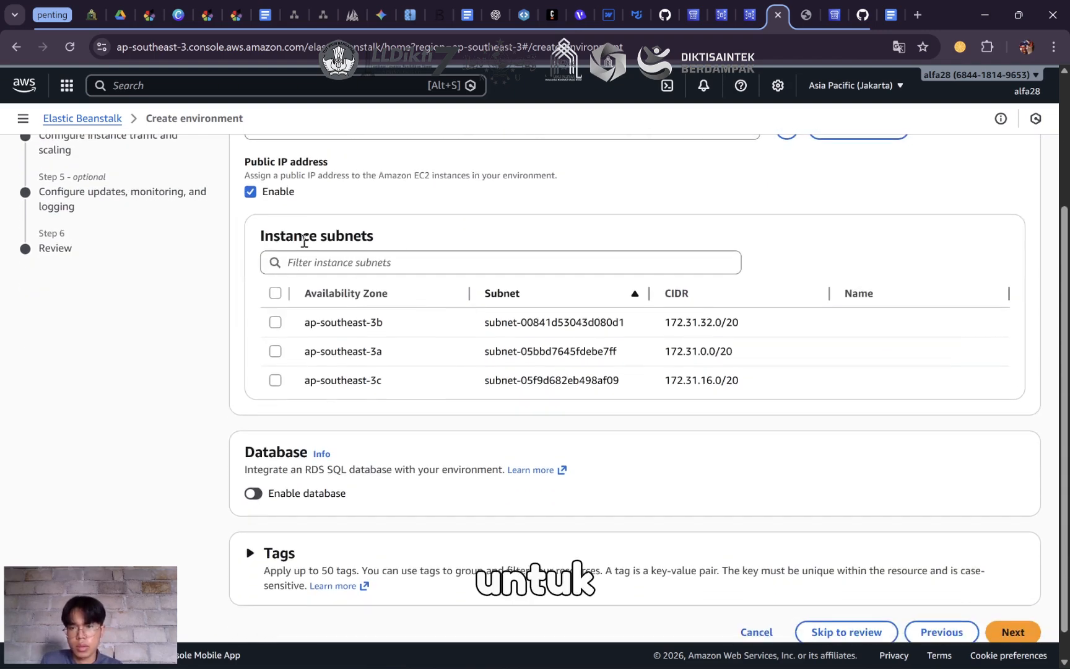
pyautogui.click(275, 293)
pyautogui.scroll(-1, 344, 273)
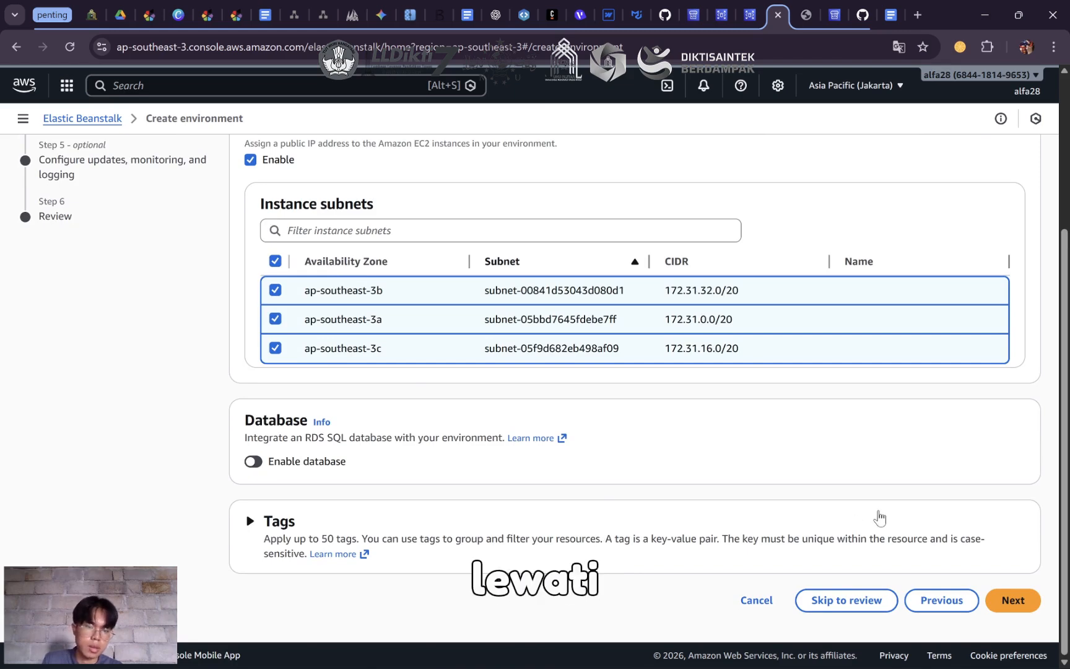
# Step: Keep the monitoring interval at 5 minutes on the instance traffic and scaling step
pyautogui.click(1028, 609)
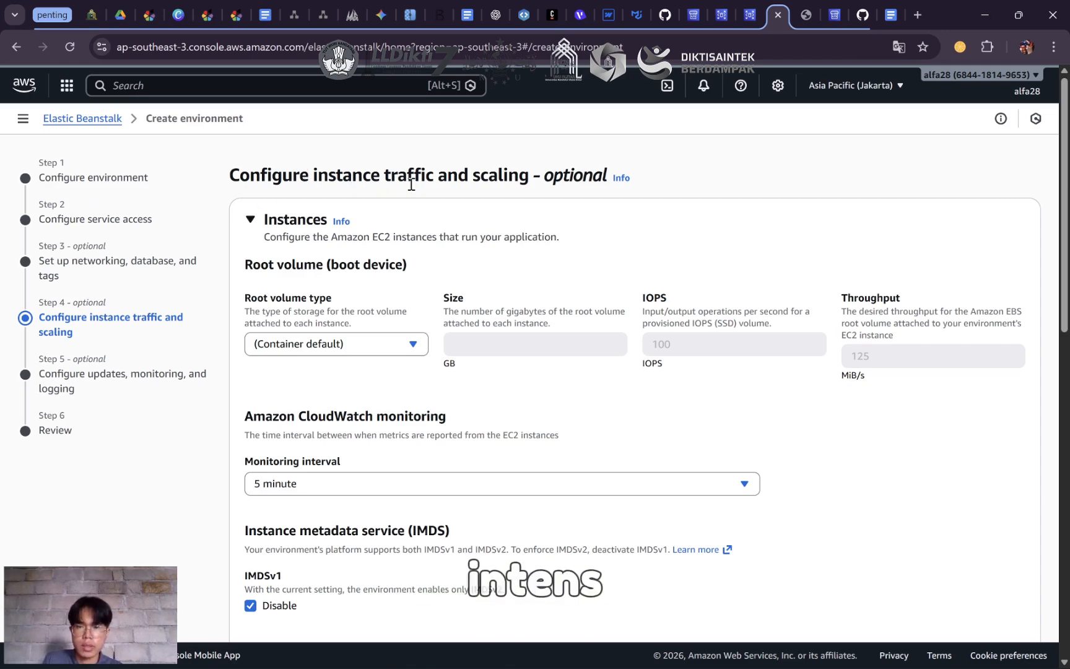
pyautogui.scroll(-3, 360, 269)
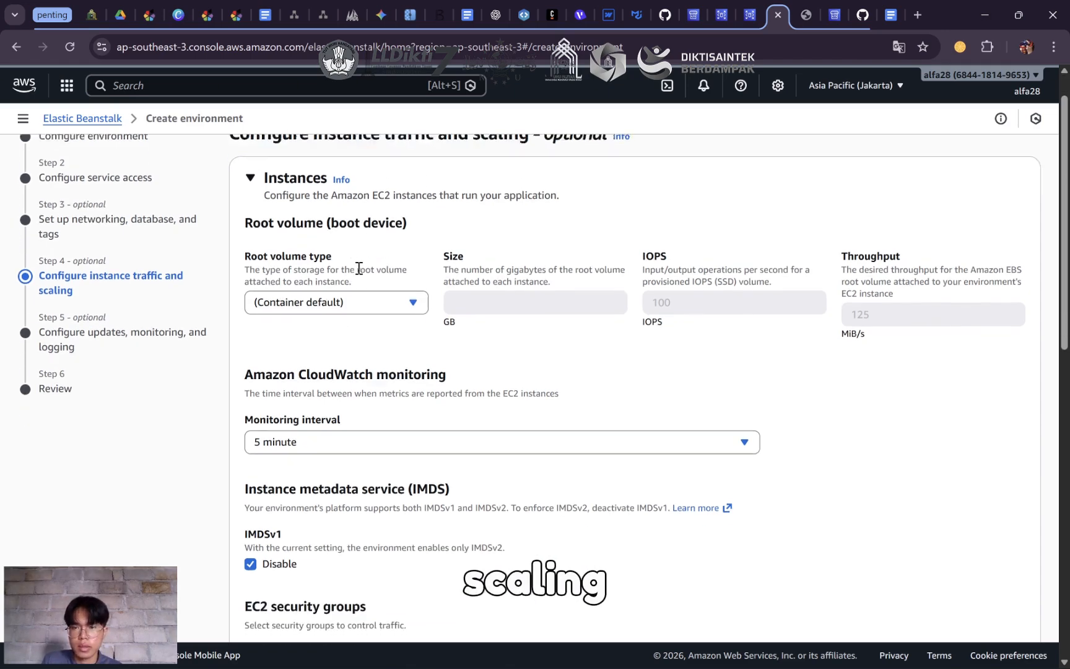
pyautogui.scroll(-2, 358, 268)
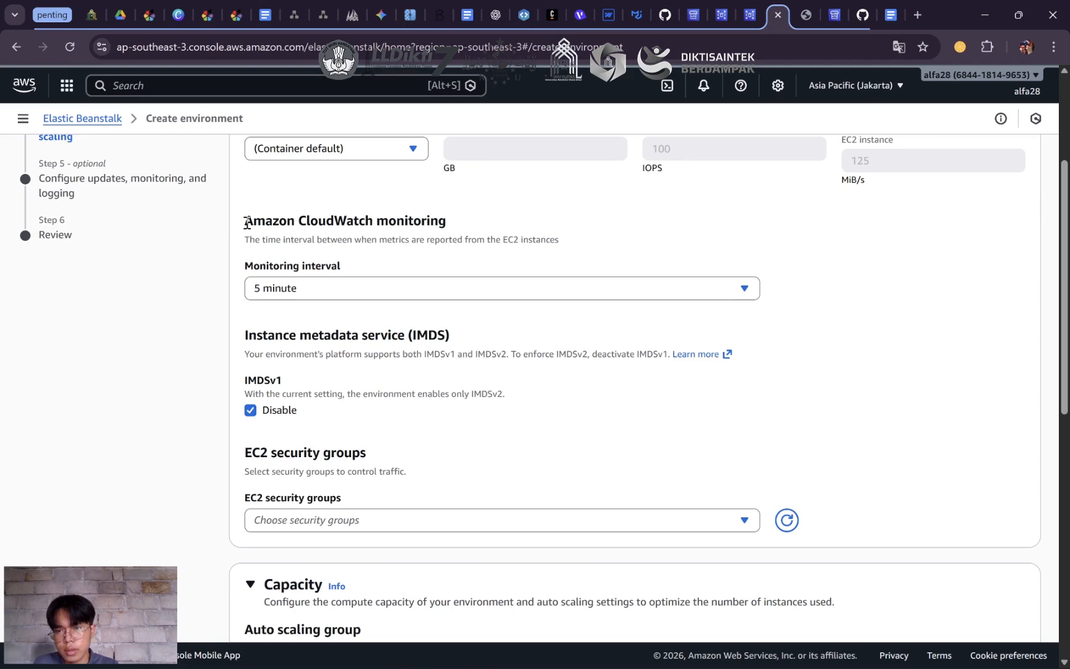
pyautogui.click(273, 288)
pyautogui.click(271, 293)
pyautogui.click(271, 292)
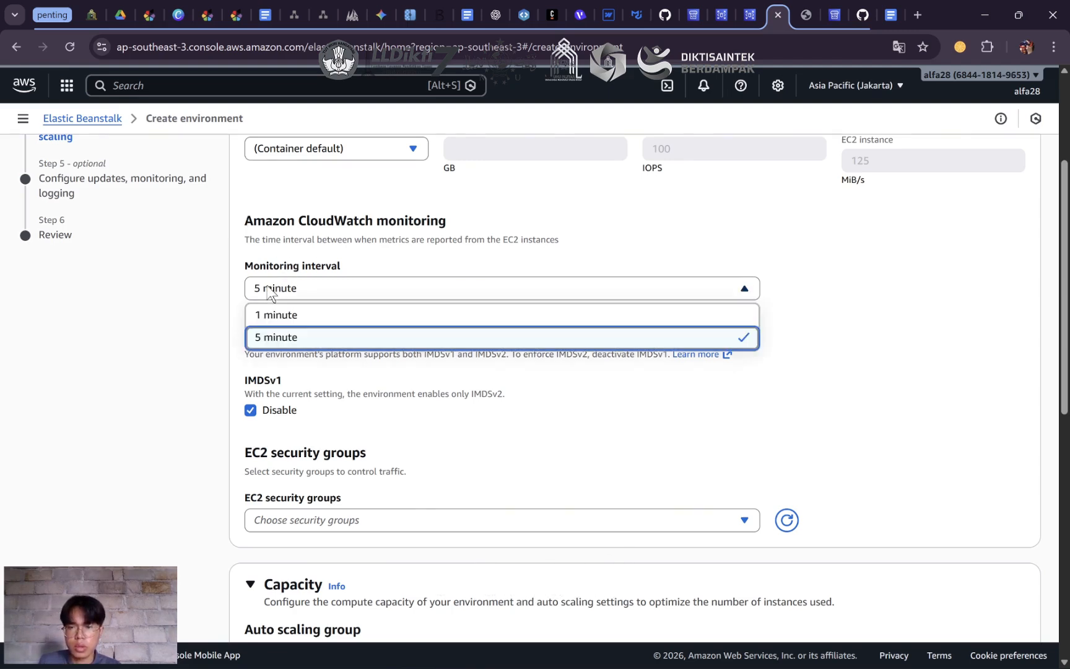
pyautogui.click(298, 337)
pyautogui.scroll(-2, 298, 340)
pyautogui.scroll(1, 298, 341)
pyautogui.scroll(-1, 298, 339)
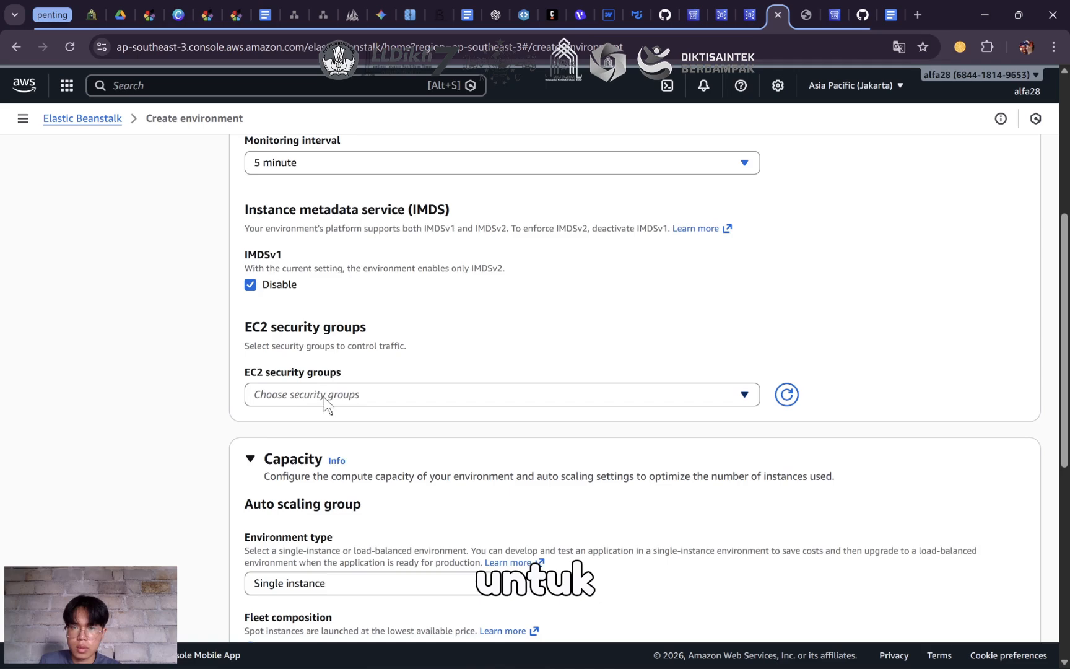
pyautogui.scroll(-3, 323, 397)
pyautogui.scroll(1, 324, 399)
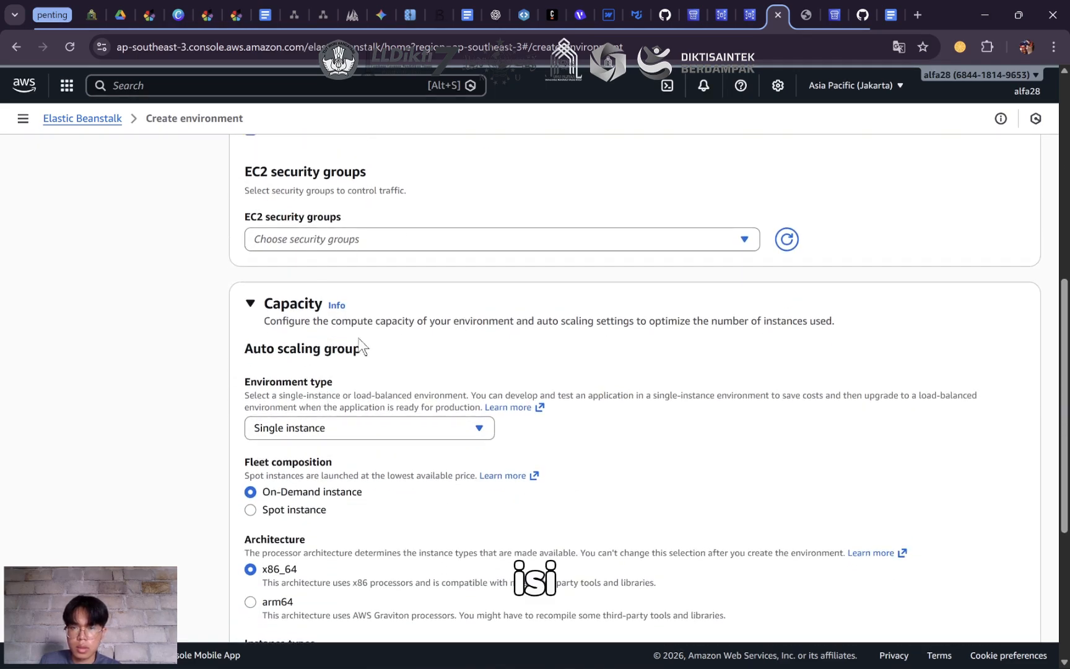
pyautogui.scroll(-2, 362, 346)
pyautogui.scroll(-1, 361, 345)
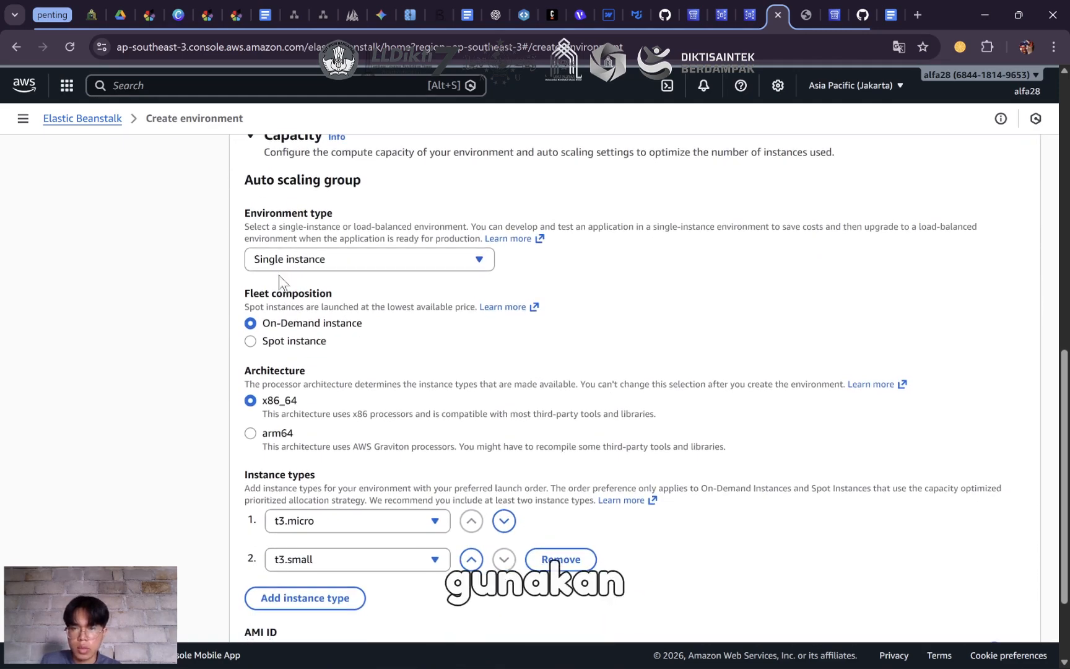
# Step: Keep a single-instance environment with t3.micro and t3.small instance types
pyautogui.click(273, 264)
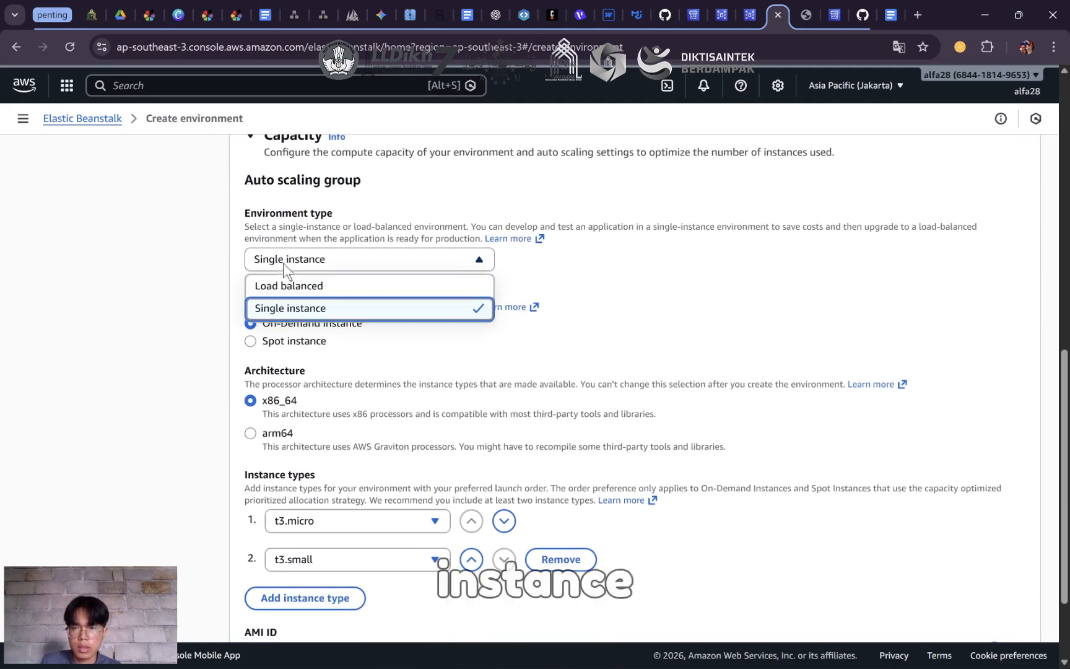
pyautogui.click(282, 308)
pyautogui.scroll(-2, 282, 310)
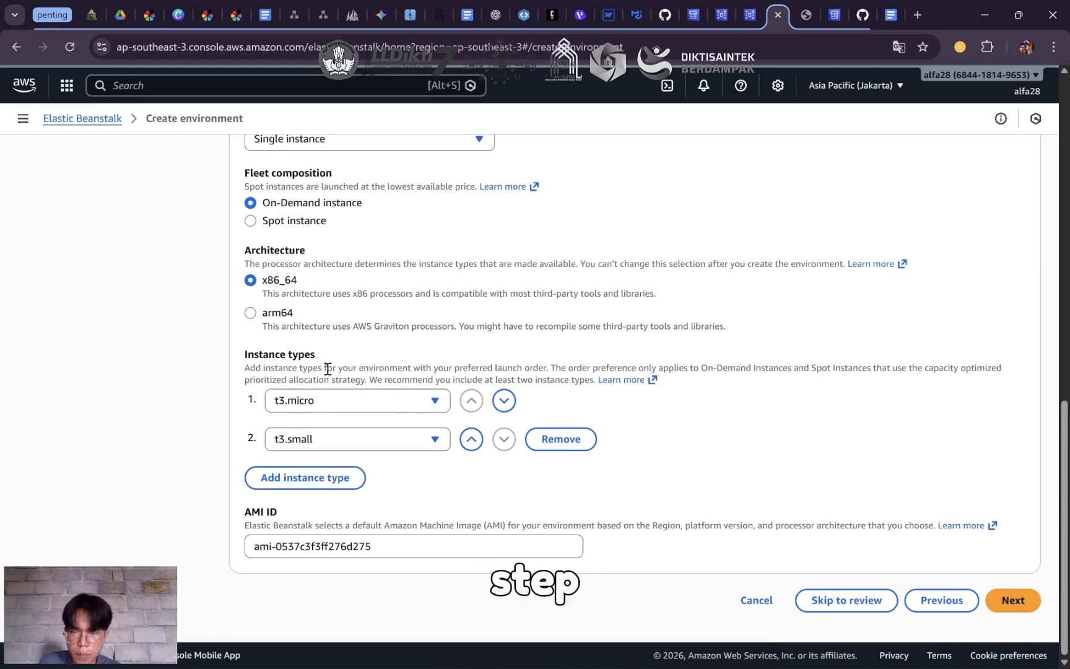
pyautogui.click(413, 402)
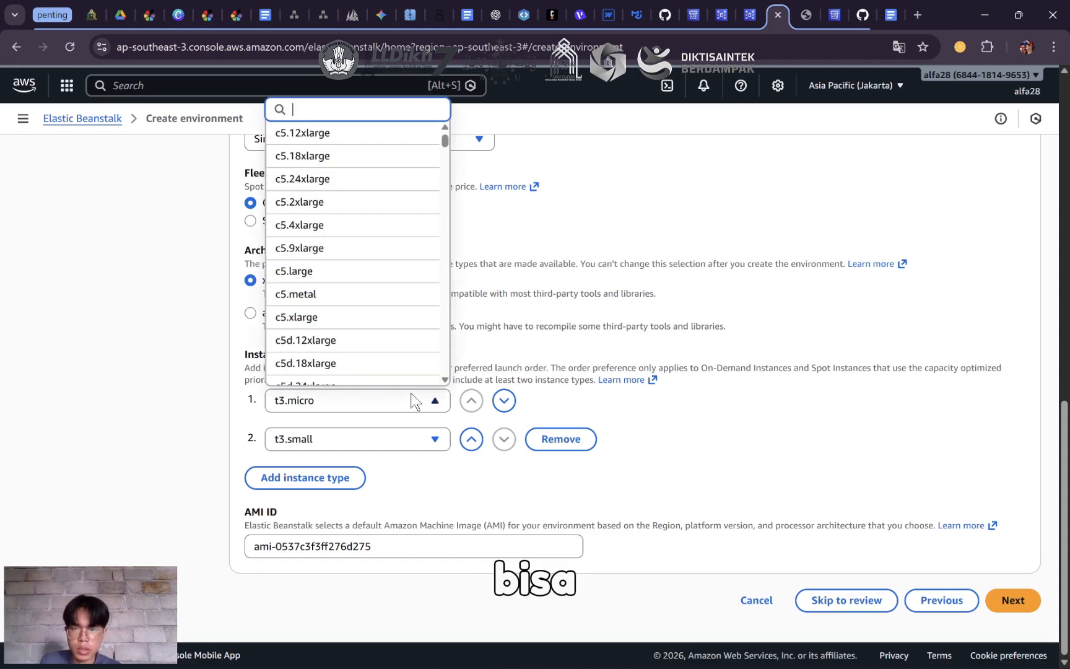
pyautogui.click(420, 397)
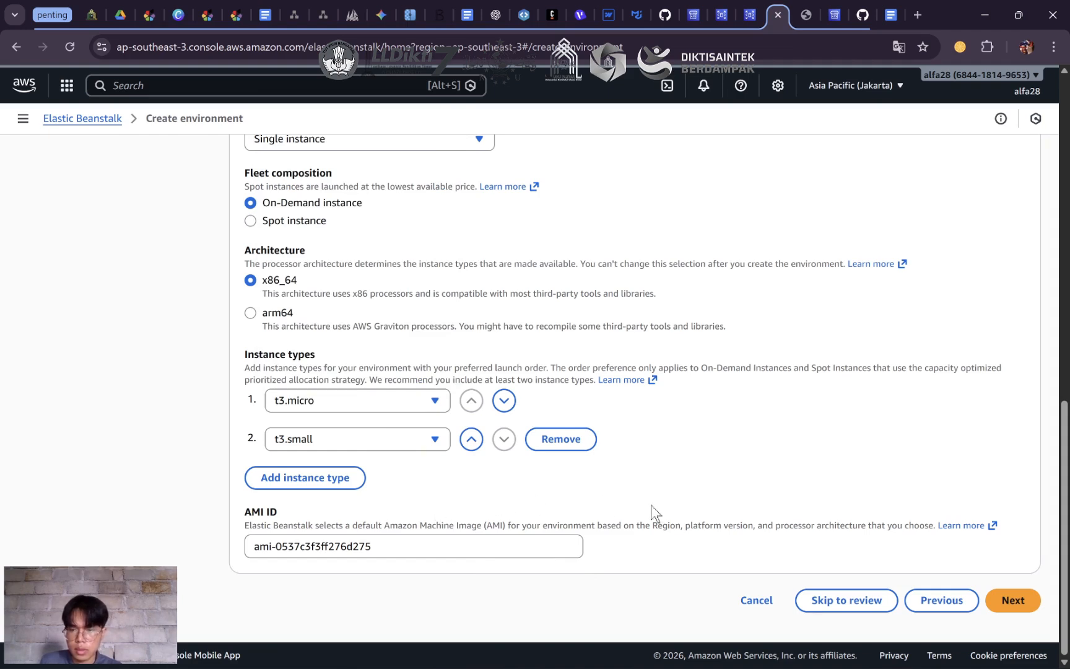
pyautogui.click(1009, 604)
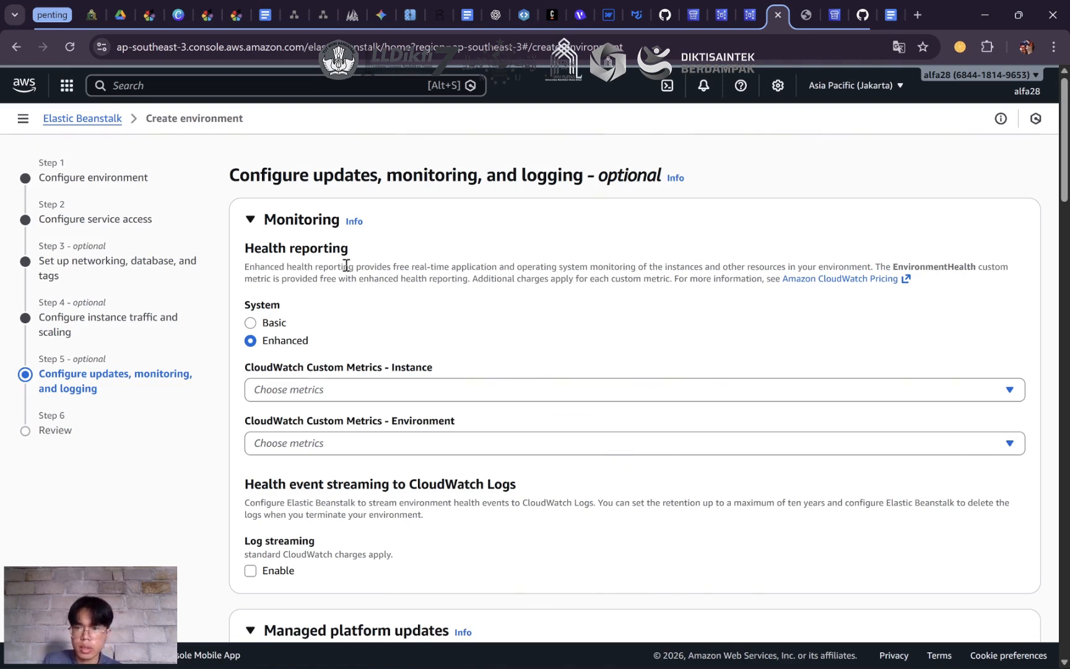
# Step: Select Basic health reporting and uncheck Enable for managed platform updates
pyautogui.scroll(-1, 311, 240)
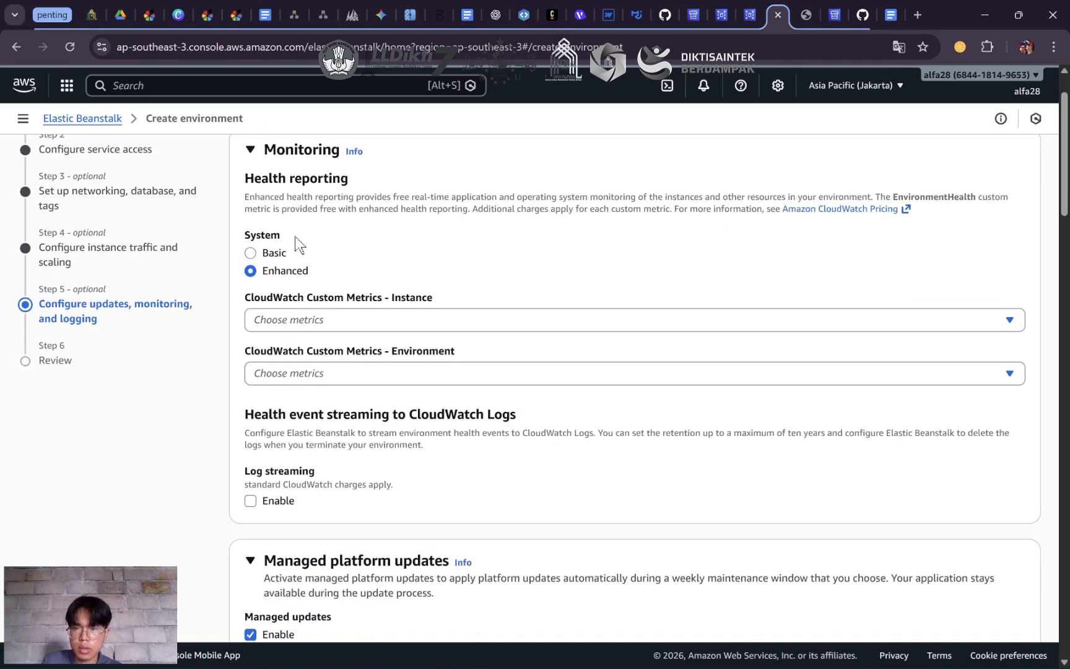
pyautogui.click(251, 253)
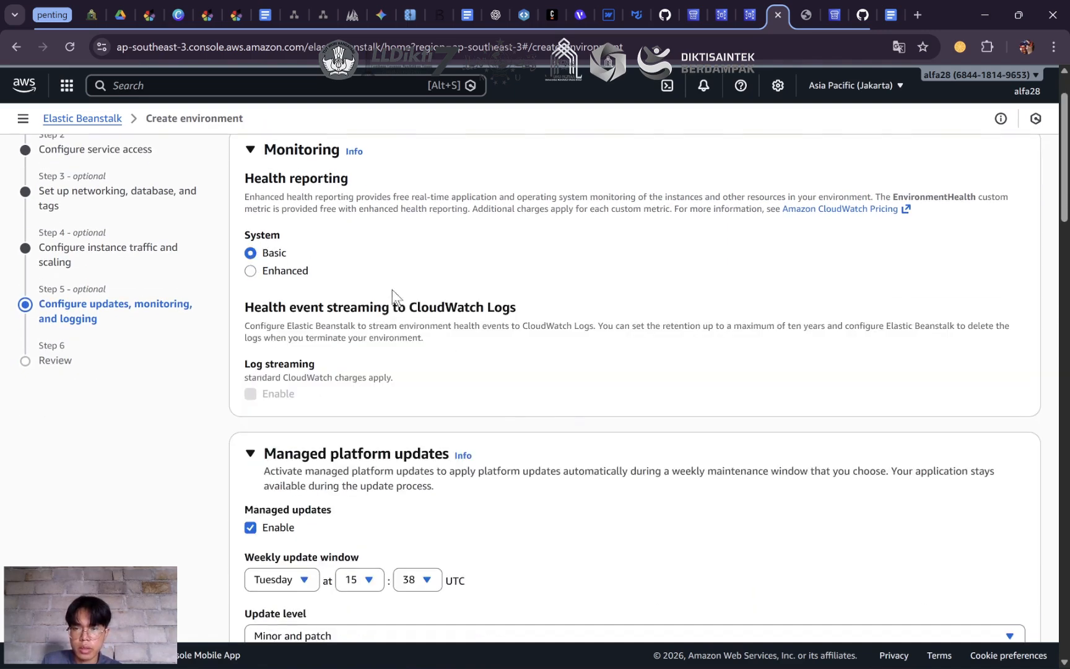
pyautogui.scroll(-1, 341, 371)
pyautogui.scroll(-1, 339, 372)
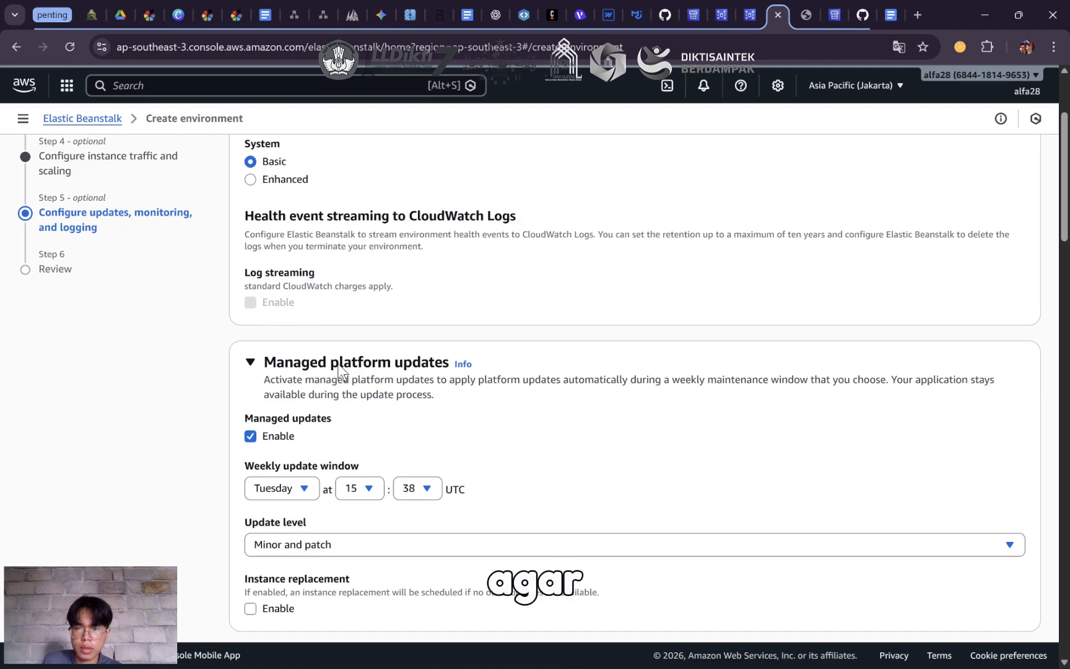
pyautogui.scroll(2, 341, 372)
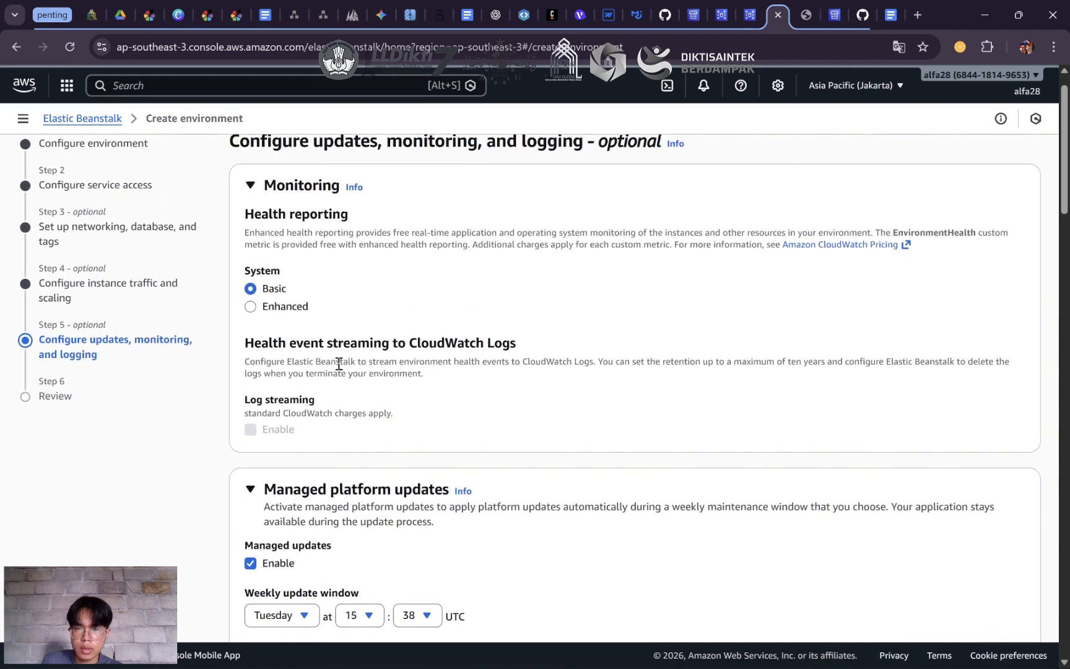
pyautogui.scroll(-3, 340, 365)
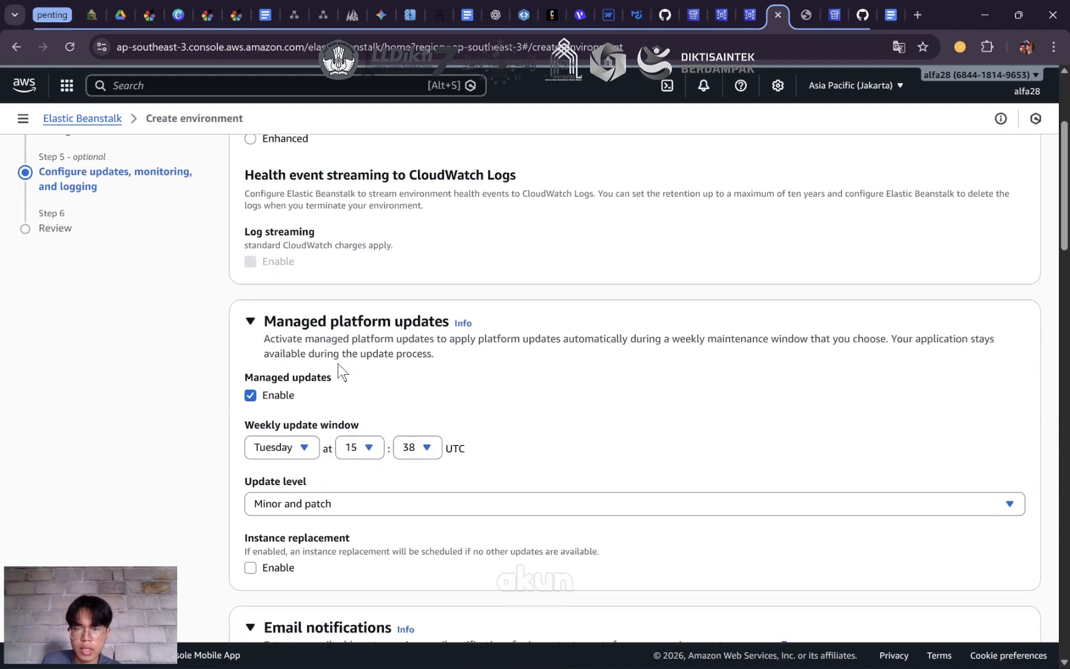
pyautogui.scroll(-1, 339, 372)
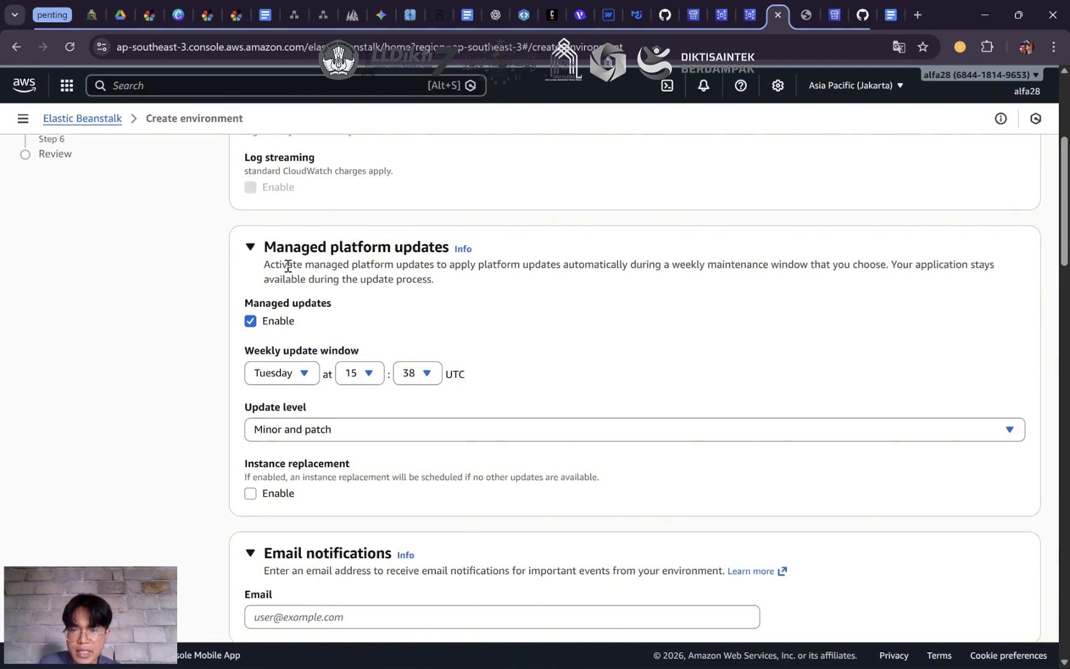
pyautogui.scroll(-1, 301, 289)
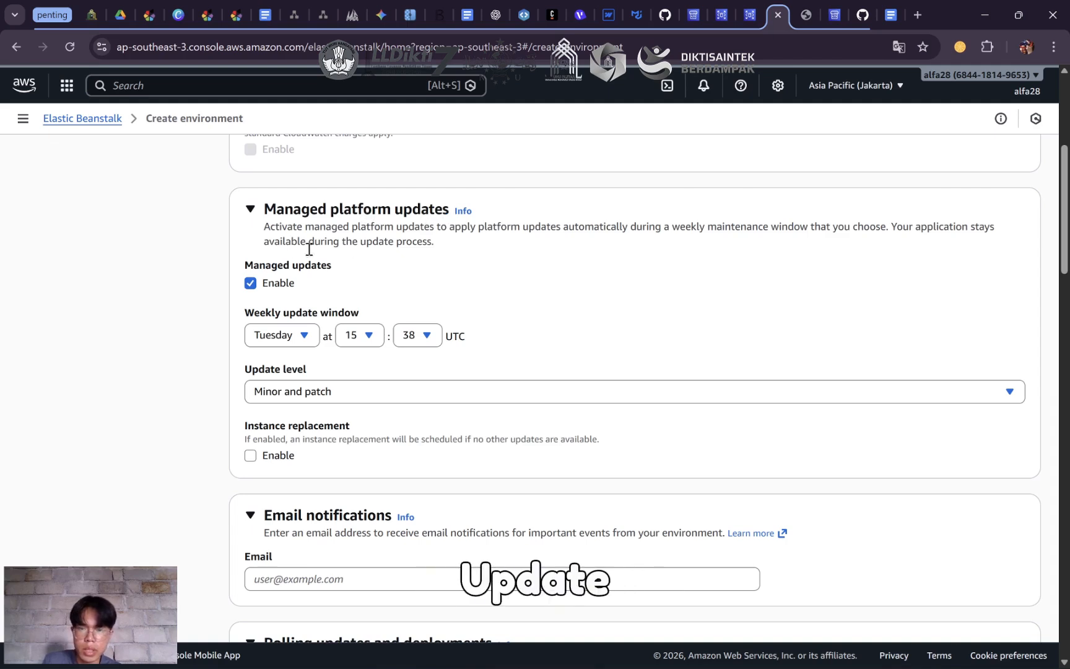
pyautogui.click(250, 284)
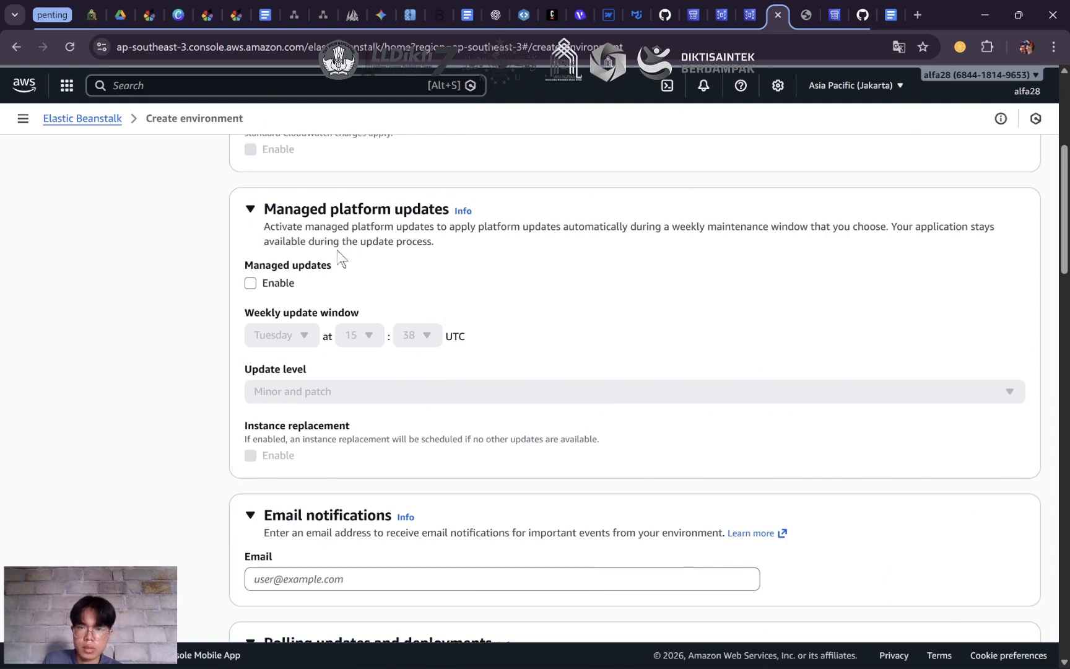
pyautogui.scroll(-1, 320, 277)
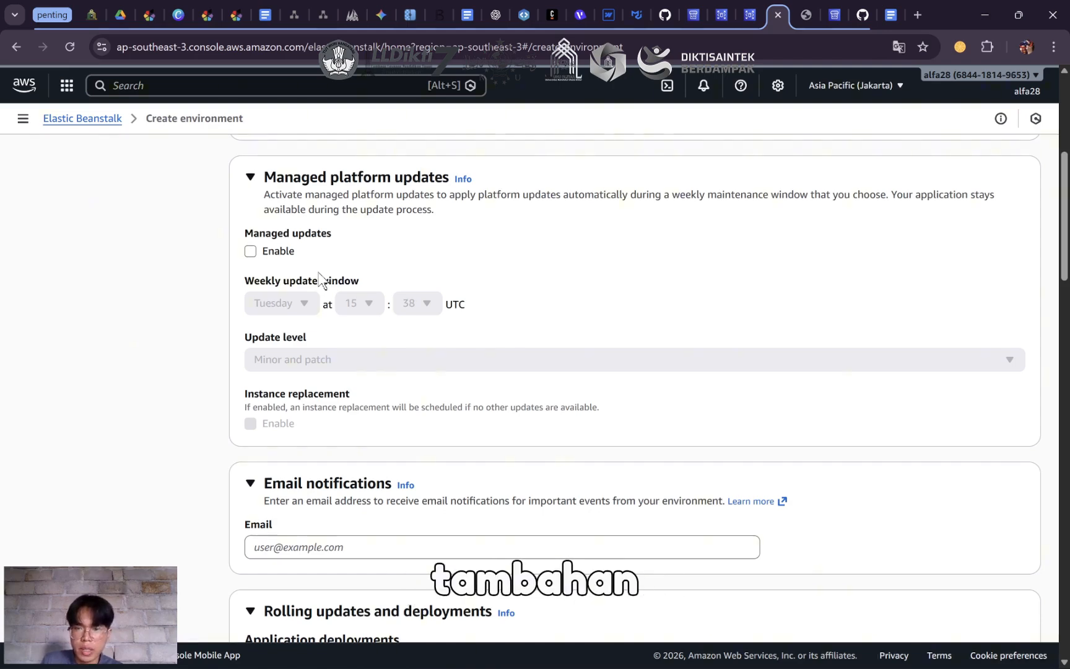
pyautogui.scroll(-2, 319, 273)
pyautogui.scroll(-1, 318, 272)
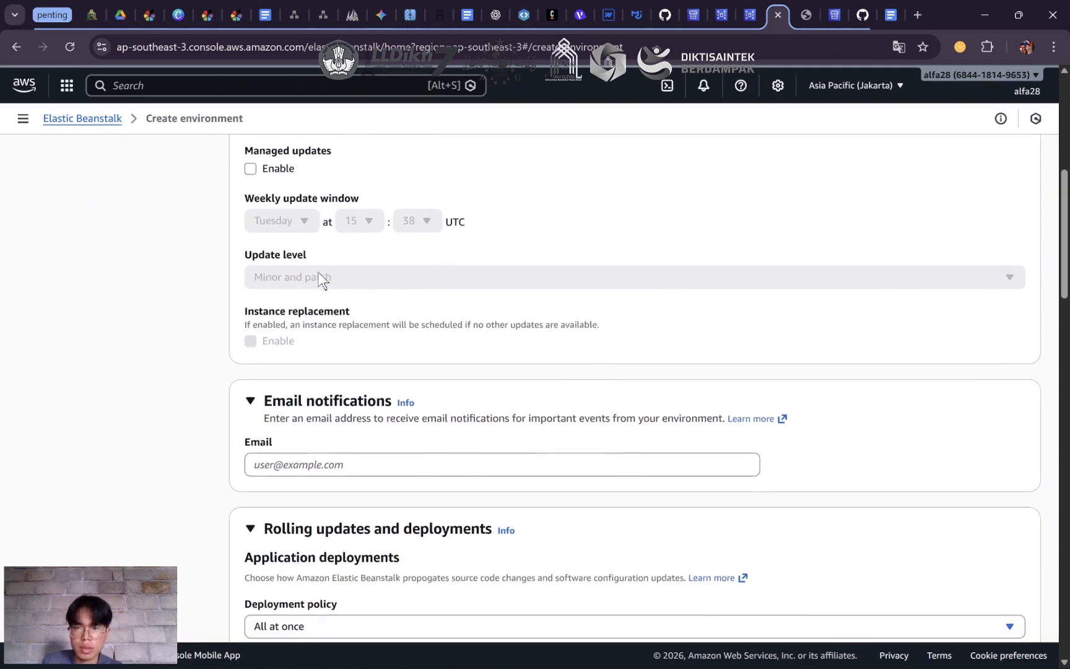
pyautogui.scroll(-2, 318, 272)
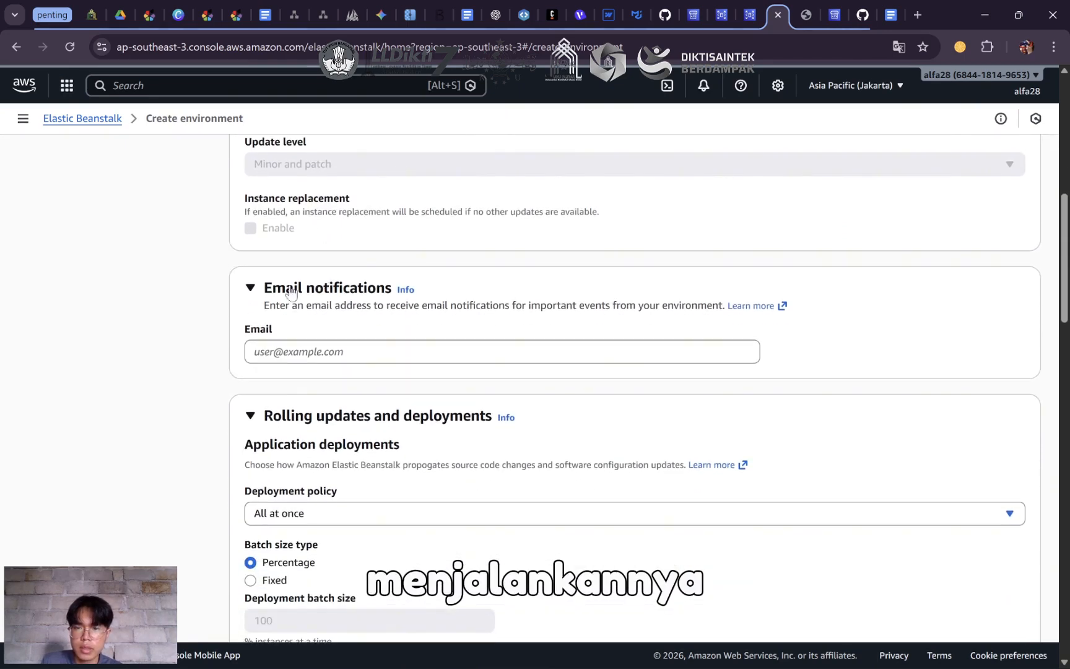
pyautogui.scroll(-4, 371, 332)
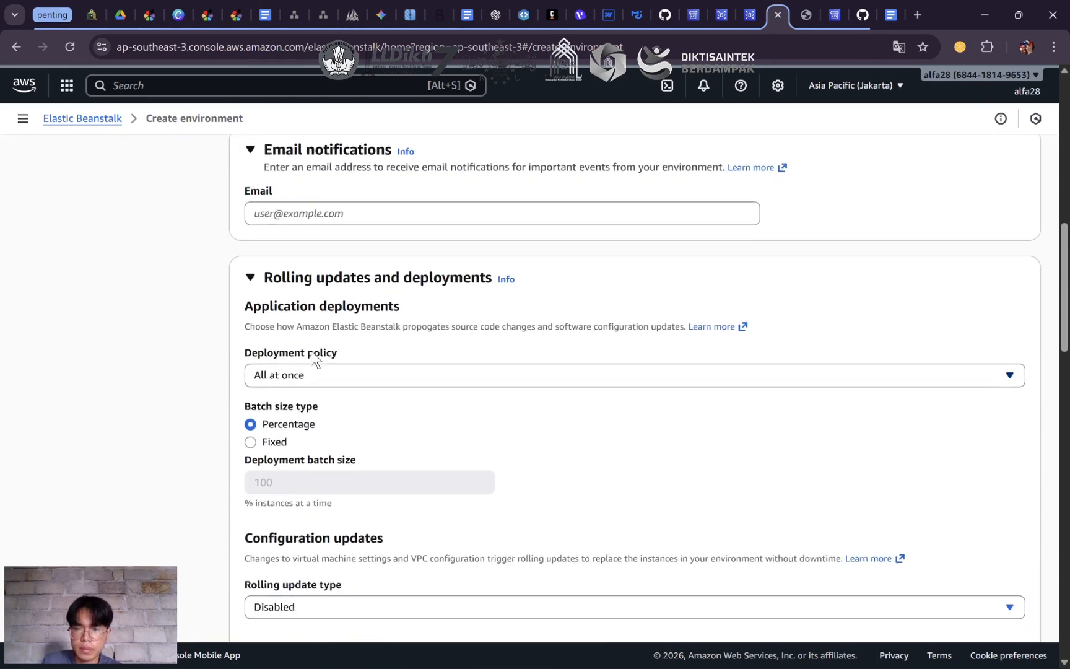
pyautogui.scroll(-2, 311, 351)
pyautogui.scroll(-4, 311, 351)
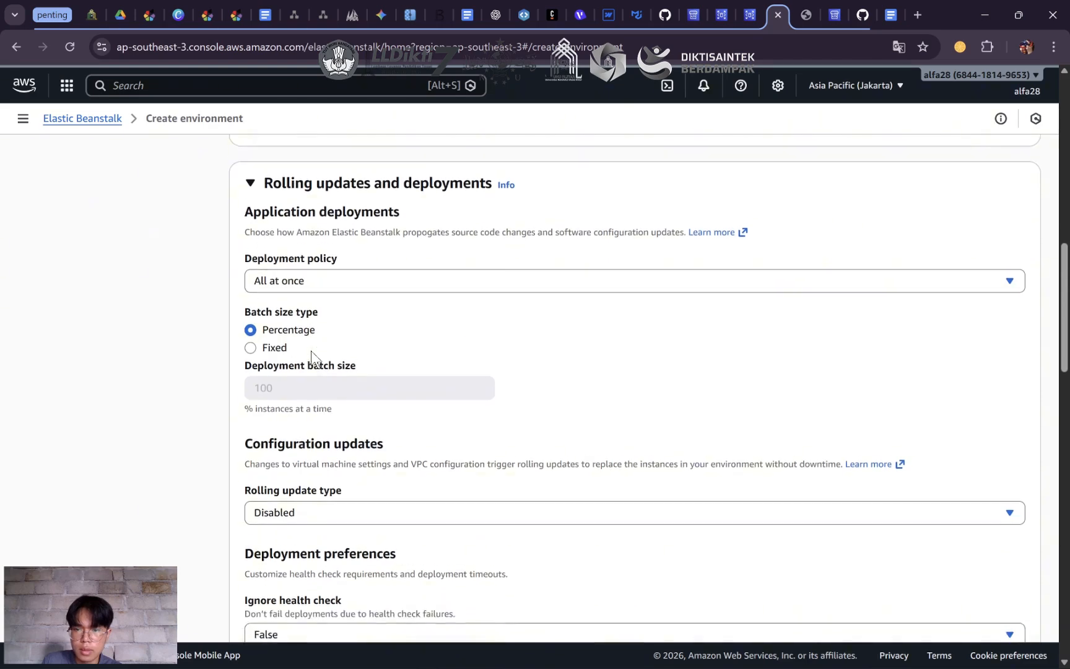
pyautogui.scroll(-3, 312, 352)
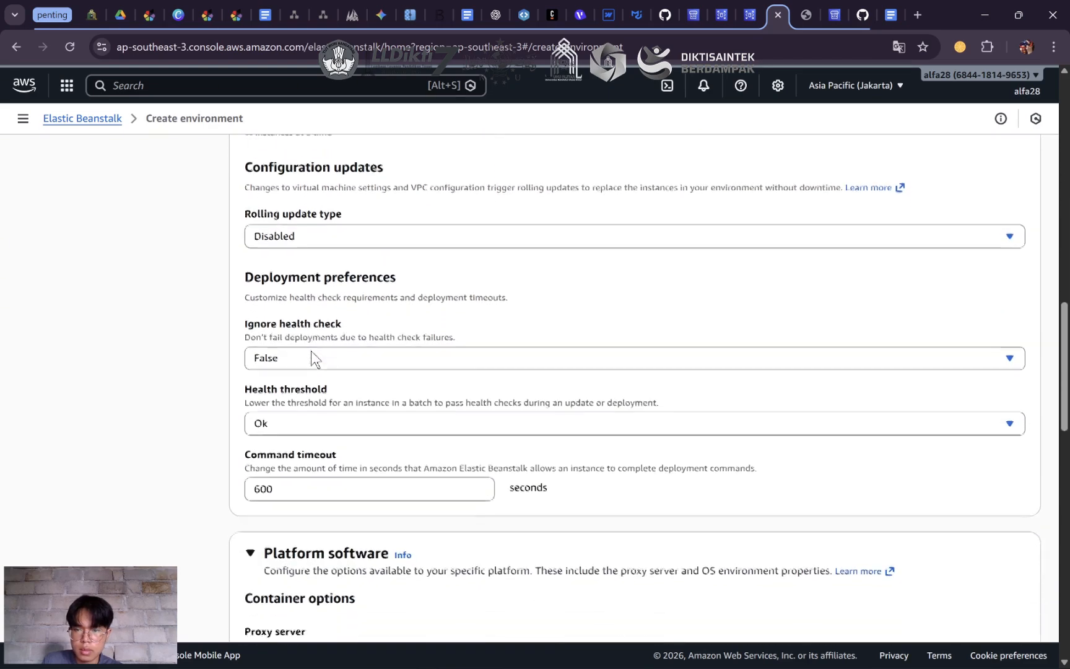
pyautogui.scroll(-3, 311, 351)
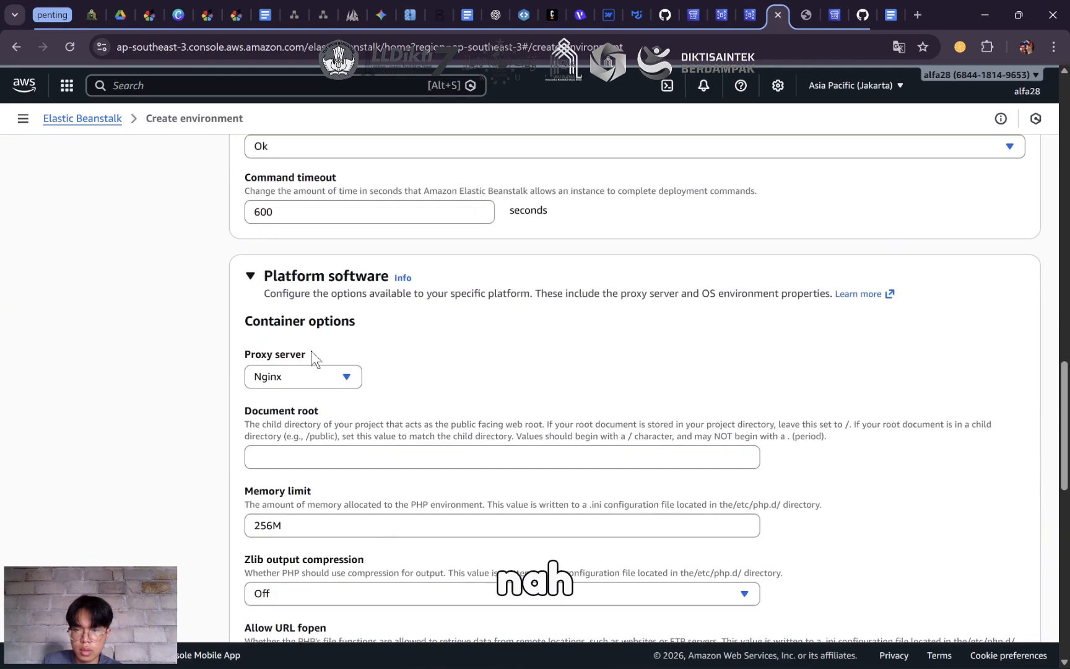
pyautogui.click(330, 376)
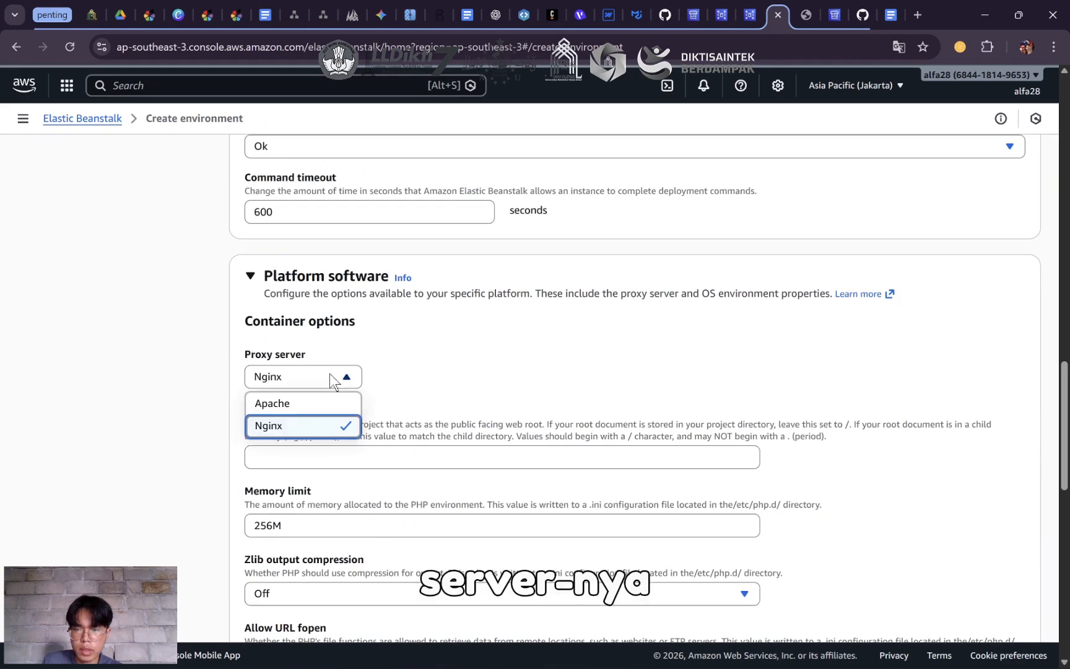
pyautogui.click(300, 427)
pyautogui.scroll(-1, 300, 431)
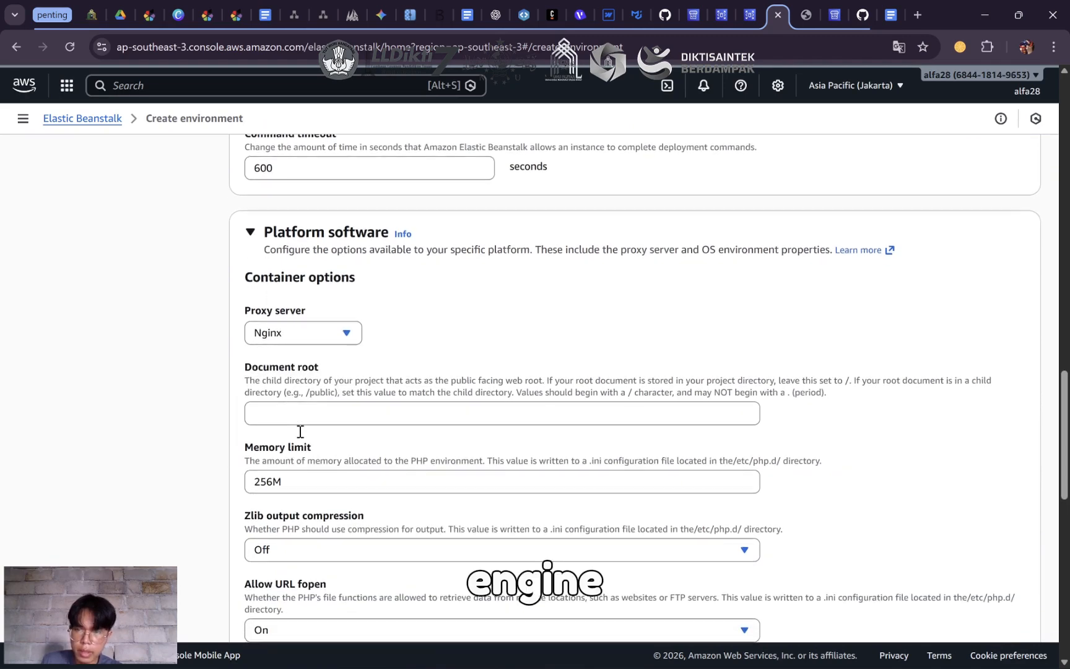
pyautogui.scroll(-3, 300, 432)
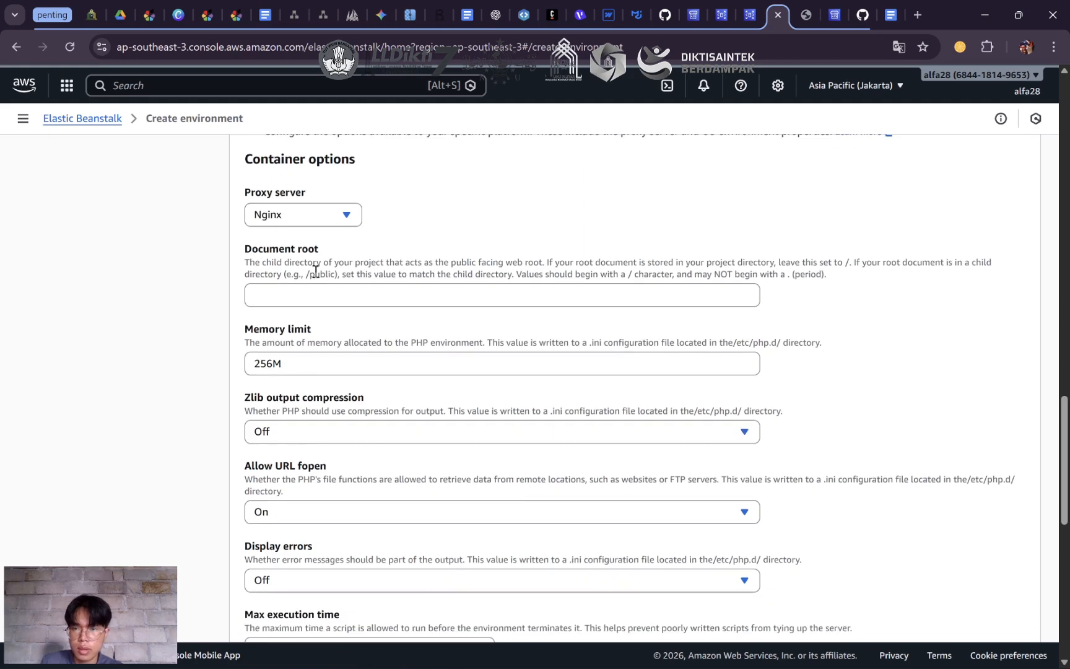
# Step: Set the document root to /public
pyautogui.click(286, 298)
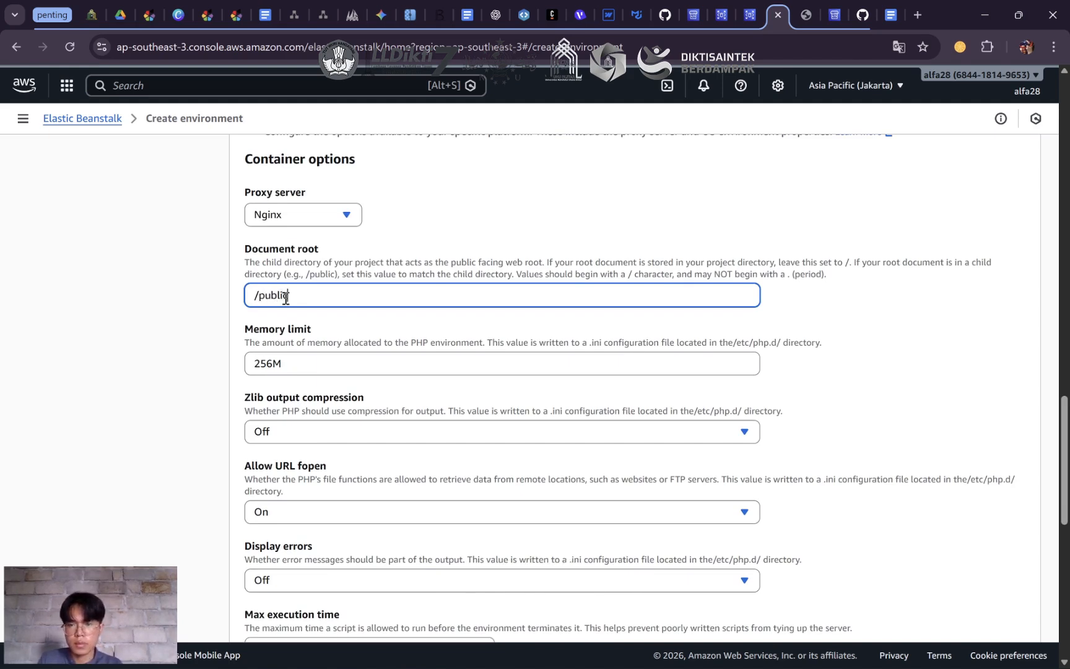
pyautogui.scroll(-3, 251, 435)
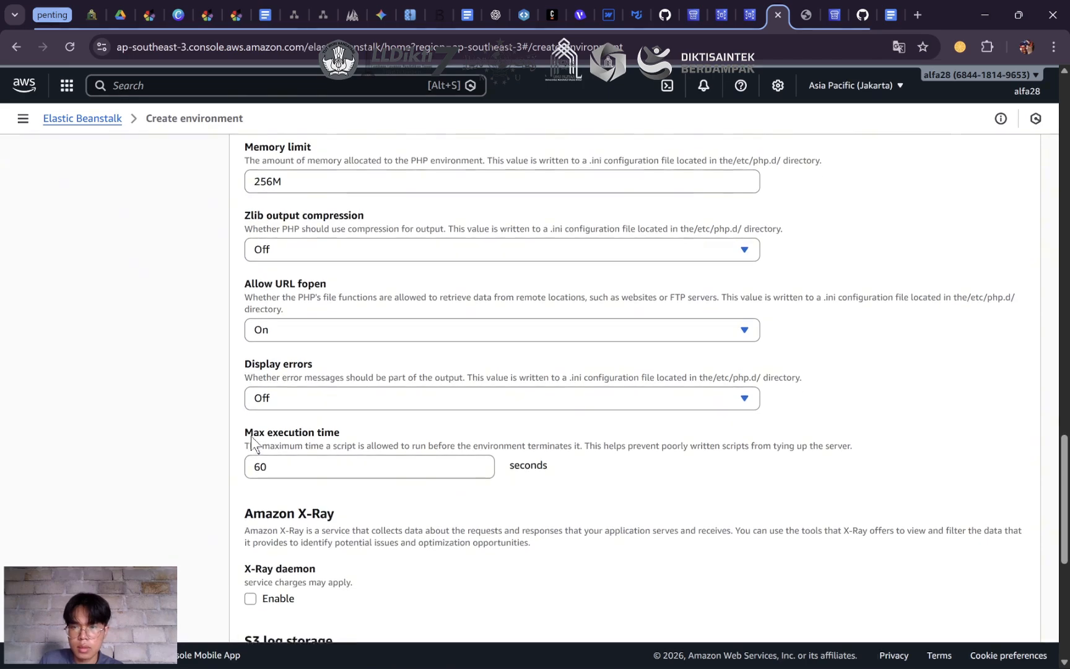
pyautogui.scroll(-2, 252, 444)
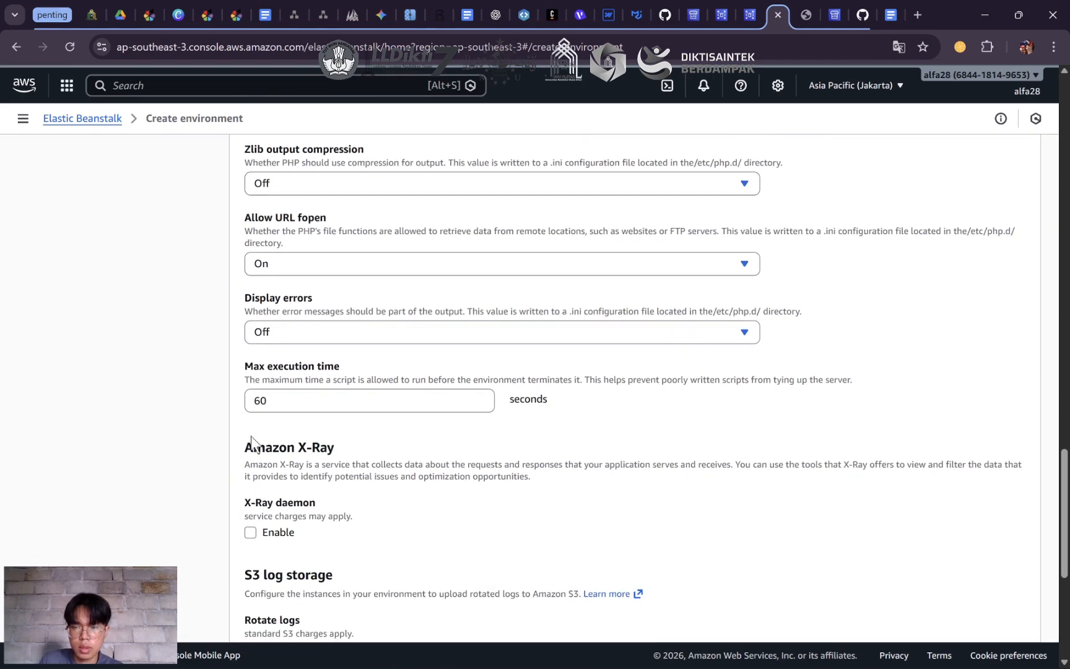
pyautogui.scroll(-3, 251, 439)
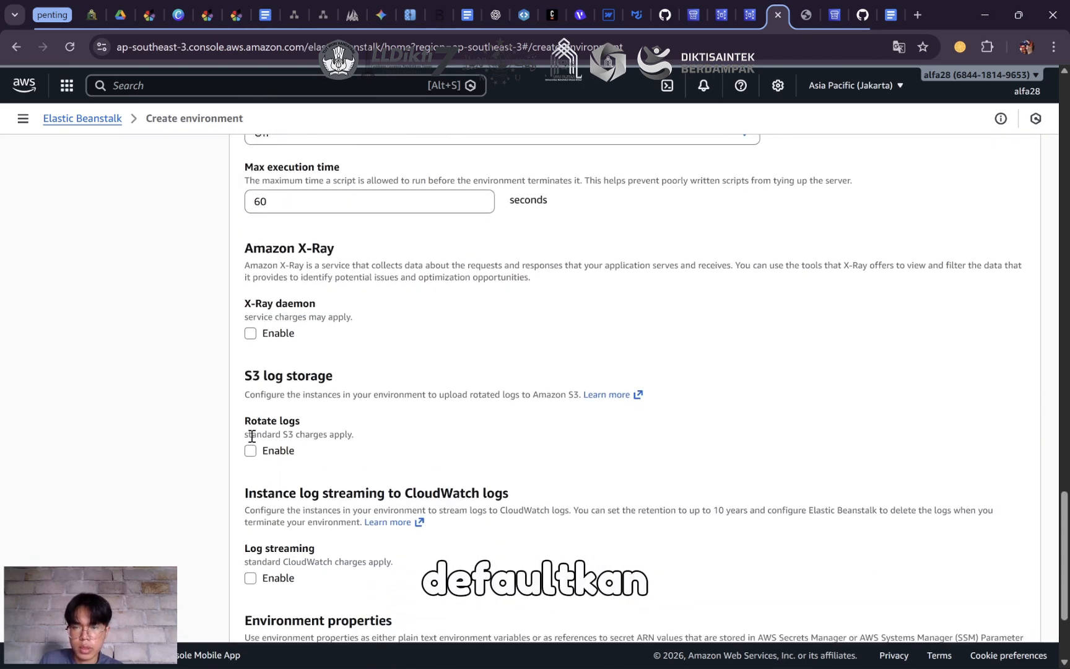
pyautogui.scroll(-2, 251, 436)
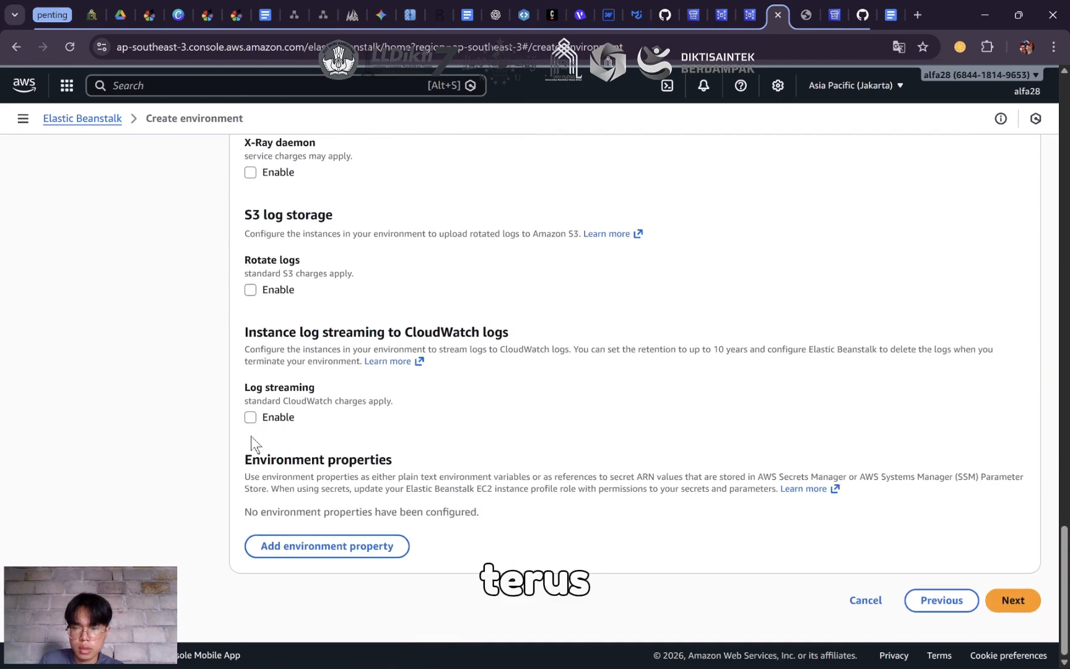
# Step: Add a plain-text environment property named DB_HOST
pyautogui.click(346, 544)
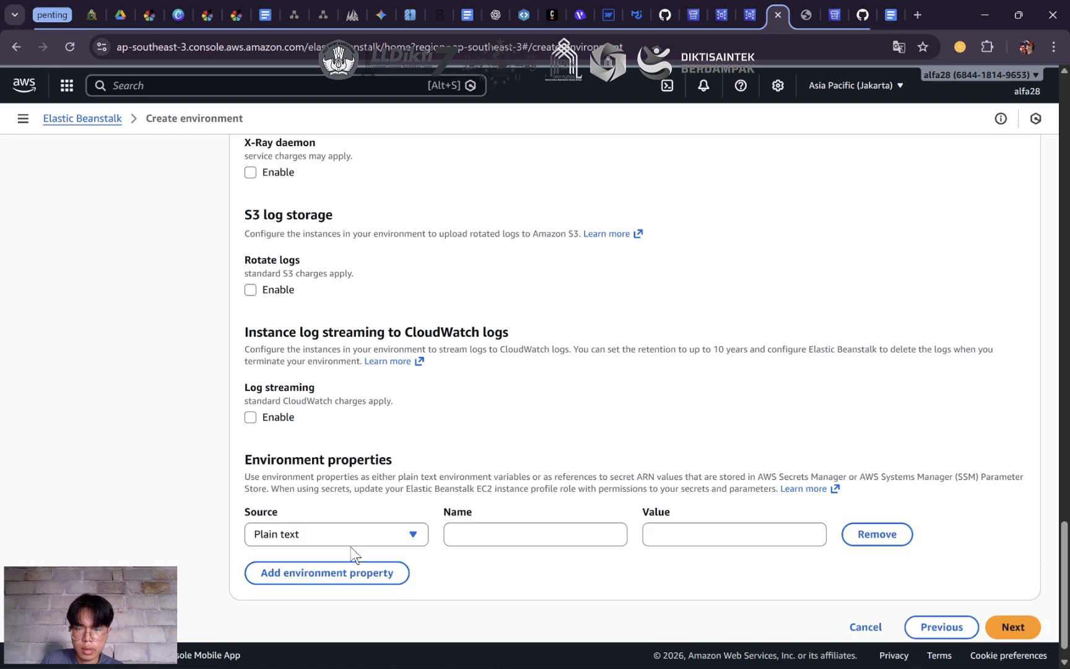
pyautogui.click(477, 526)
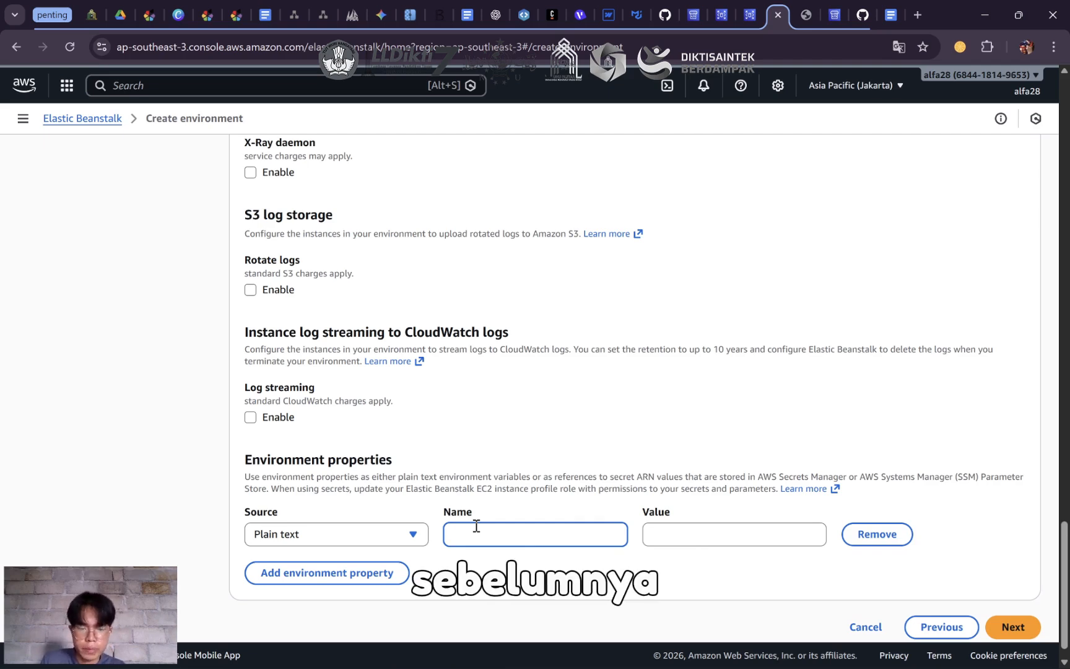
pyautogui.write('R')
pyautogui.press('BackSpace')
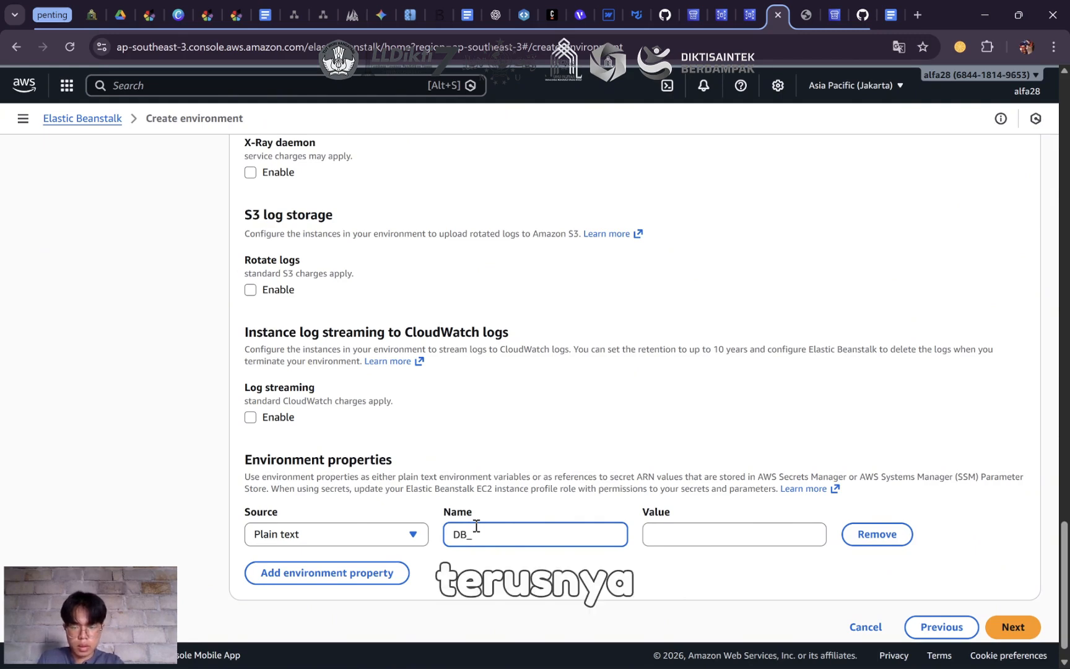
pyautogui.write('HOST')
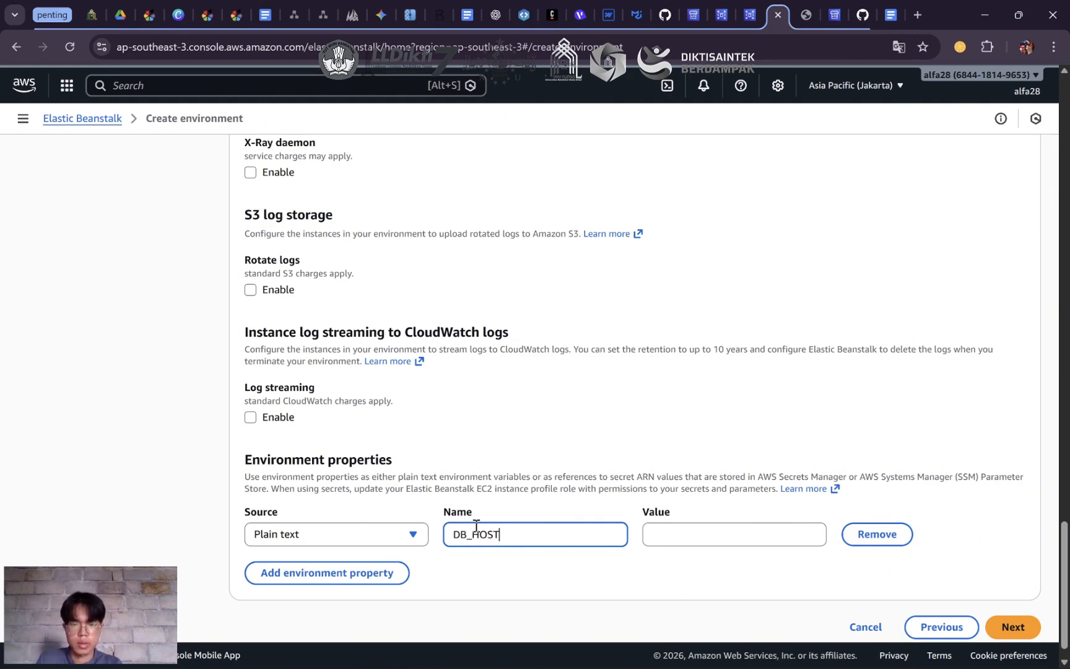
pyautogui.click(698, 527)
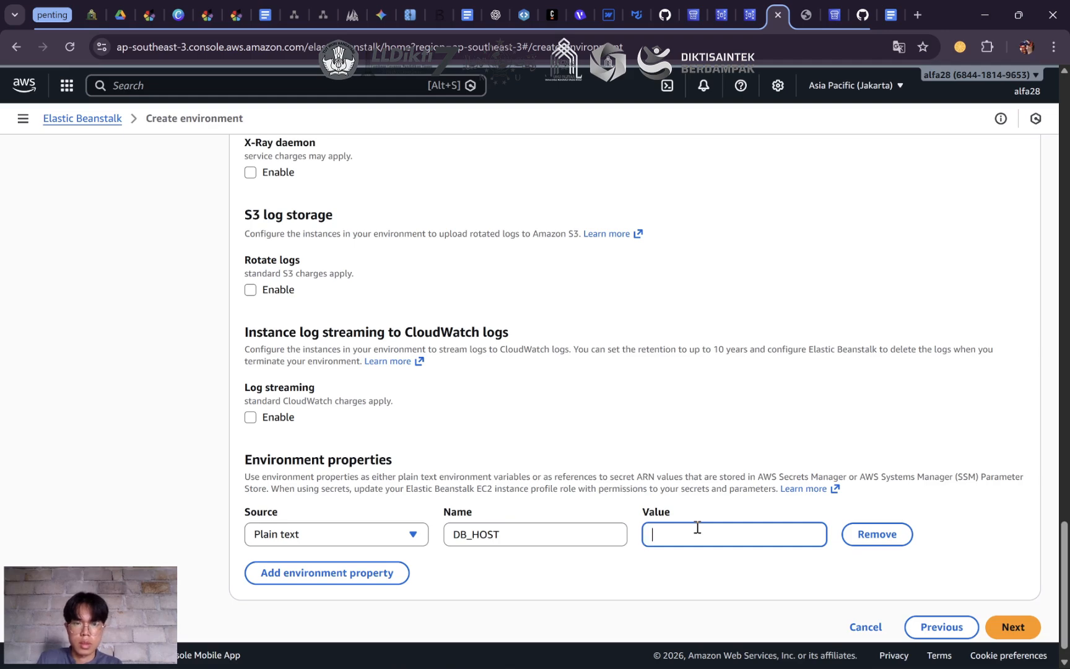
# Step: Copy the db-alpem instance endpoint hostname from its MySQL connection snippet
pyautogui.click(716, 12)
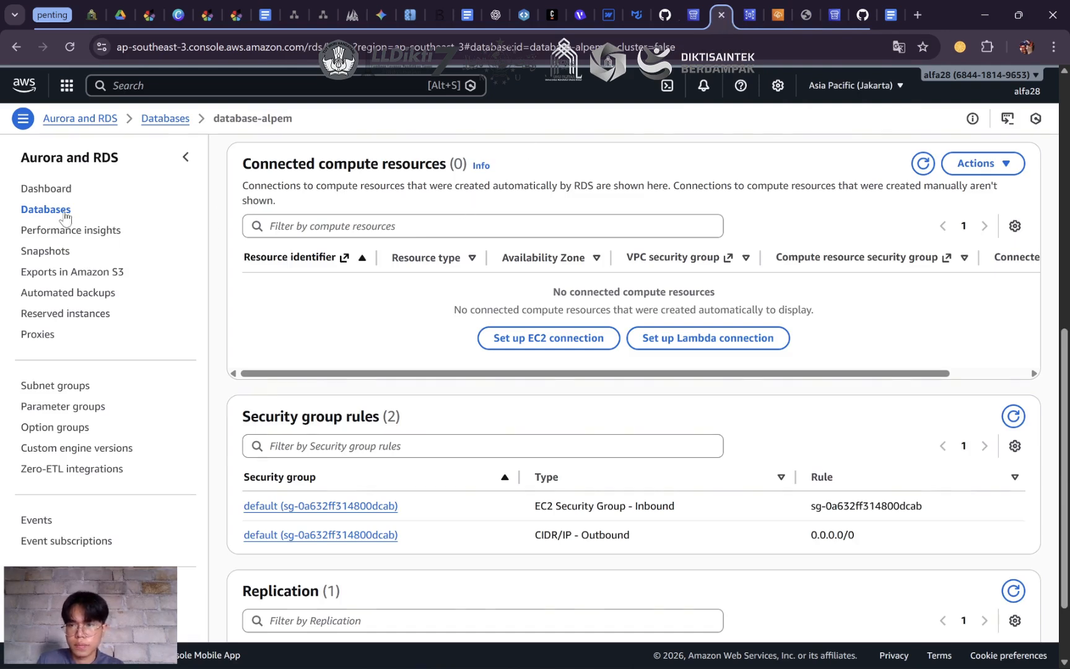
pyautogui.click(46, 210)
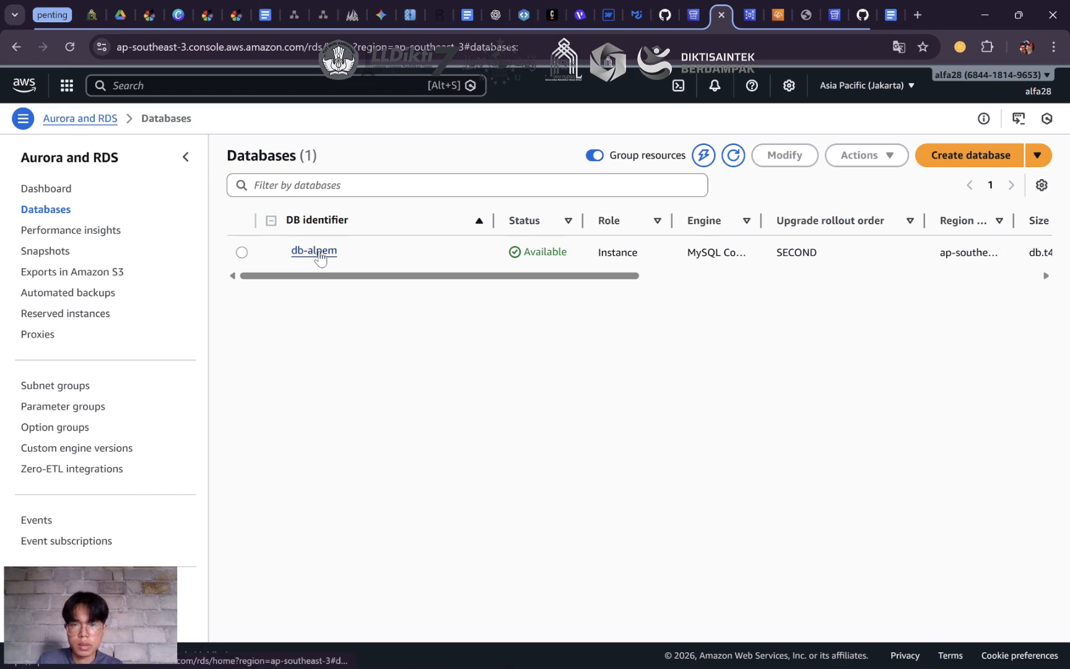
pyautogui.click(318, 253)
pyautogui.scroll(-3, 430, 468)
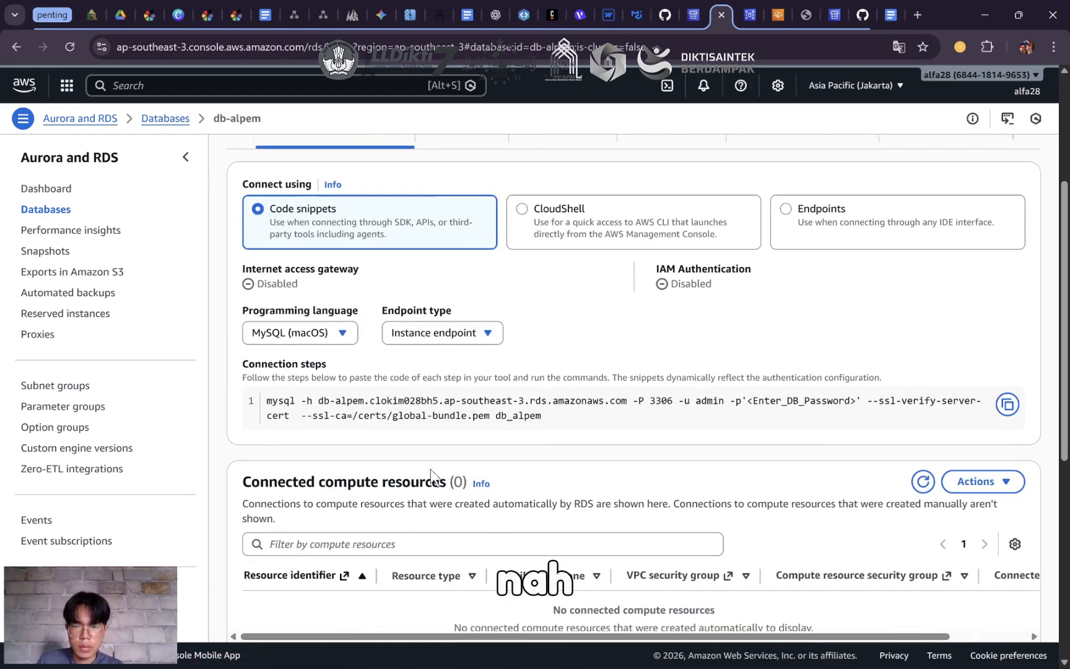
pyautogui.moveTo(317, 400); pyautogui.dragTo(627, 403)
pyautogui.hotkey('ctrl', 'c')
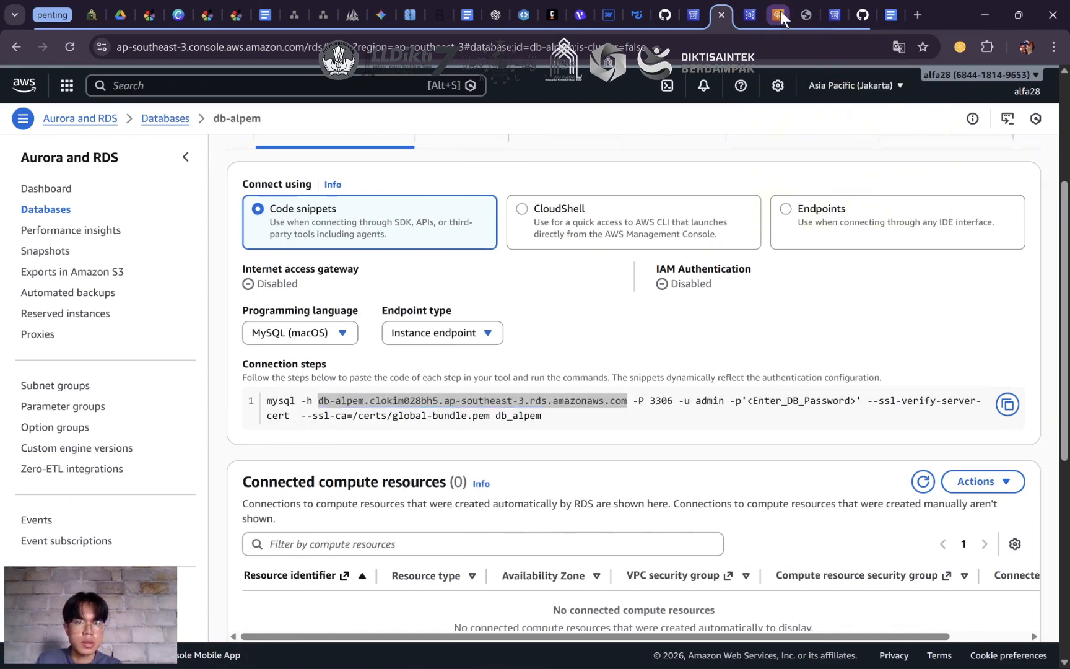
pyautogui.click(780, 14)
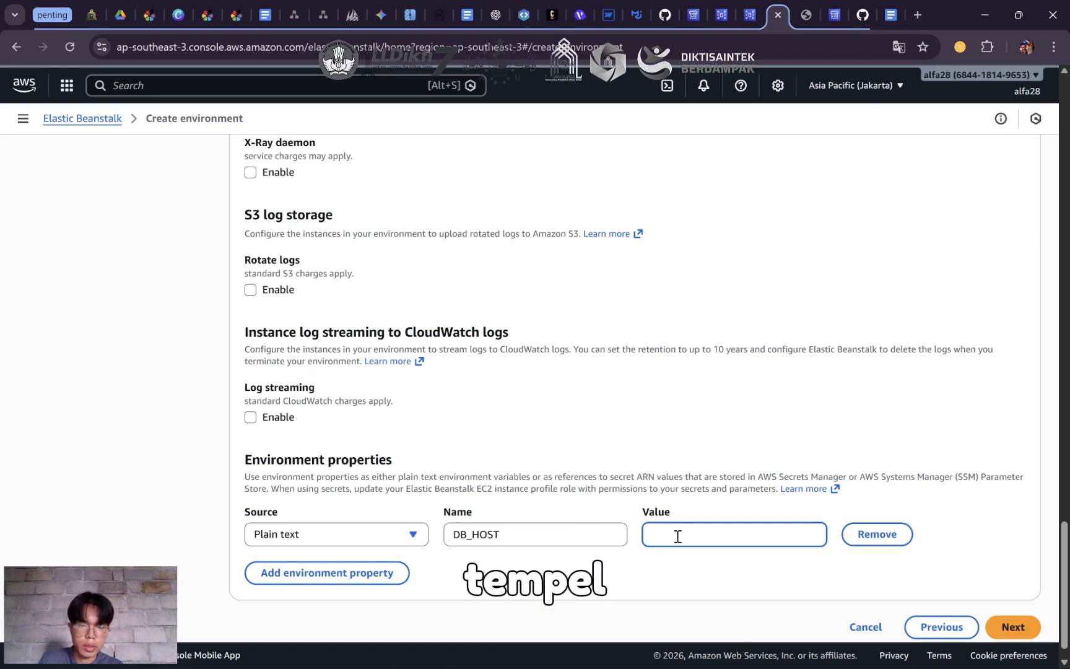
# Step: Paste the endpoint as DB_HOST, then add DB_USER and DB_PASS with the database user and password
pyautogui.hotkey('ctrl', 'v')
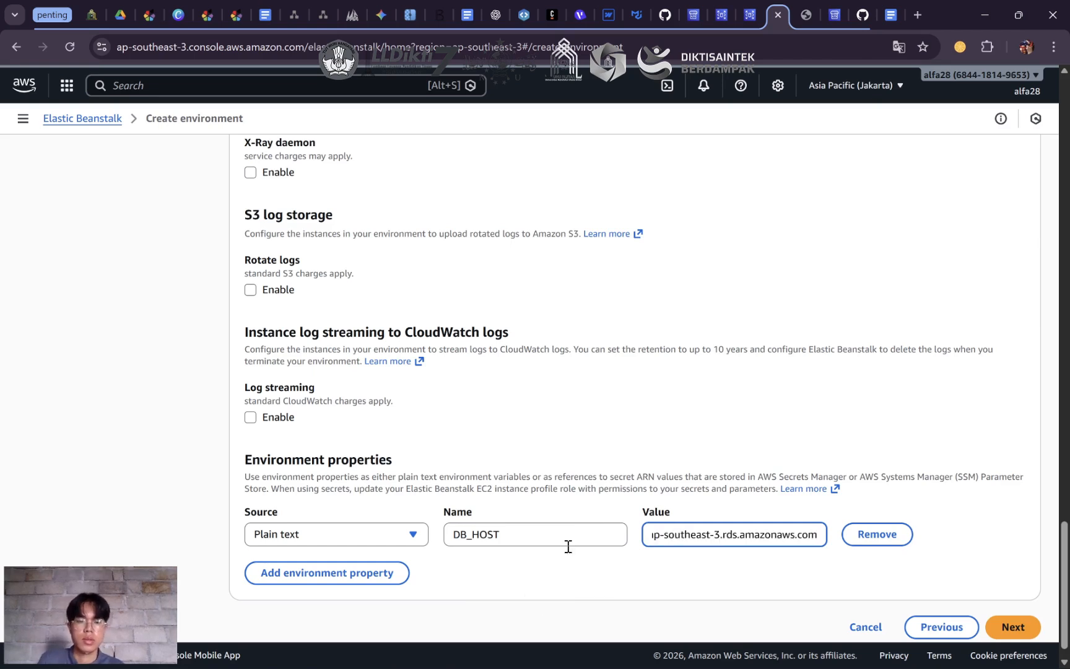
pyautogui.click(382, 573)
pyautogui.click(507, 567)
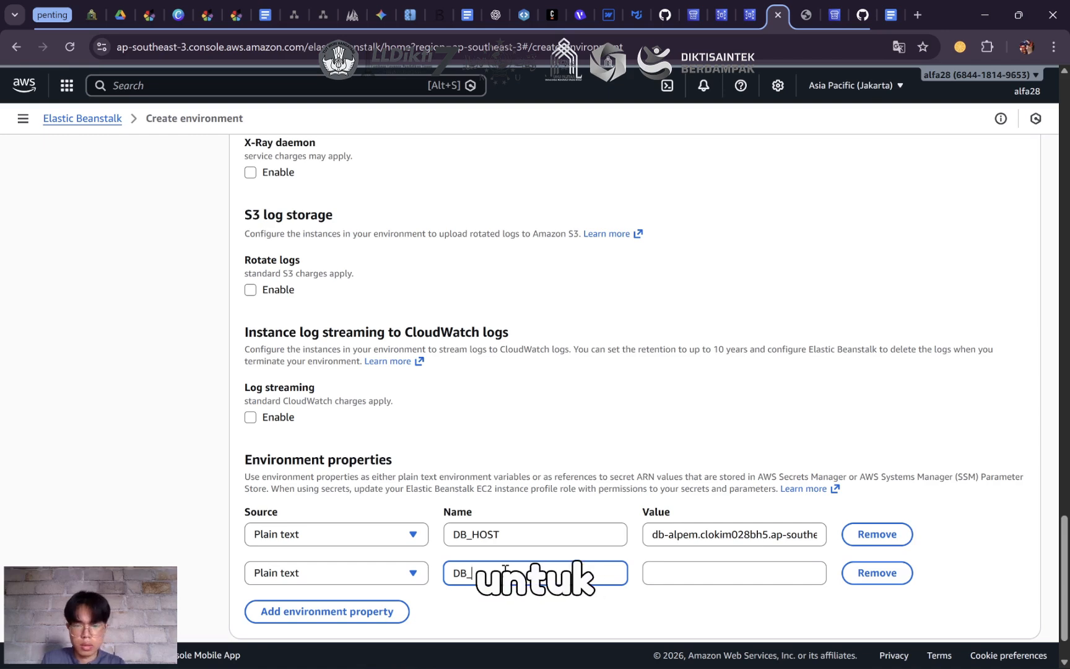
pyautogui.write('USER')
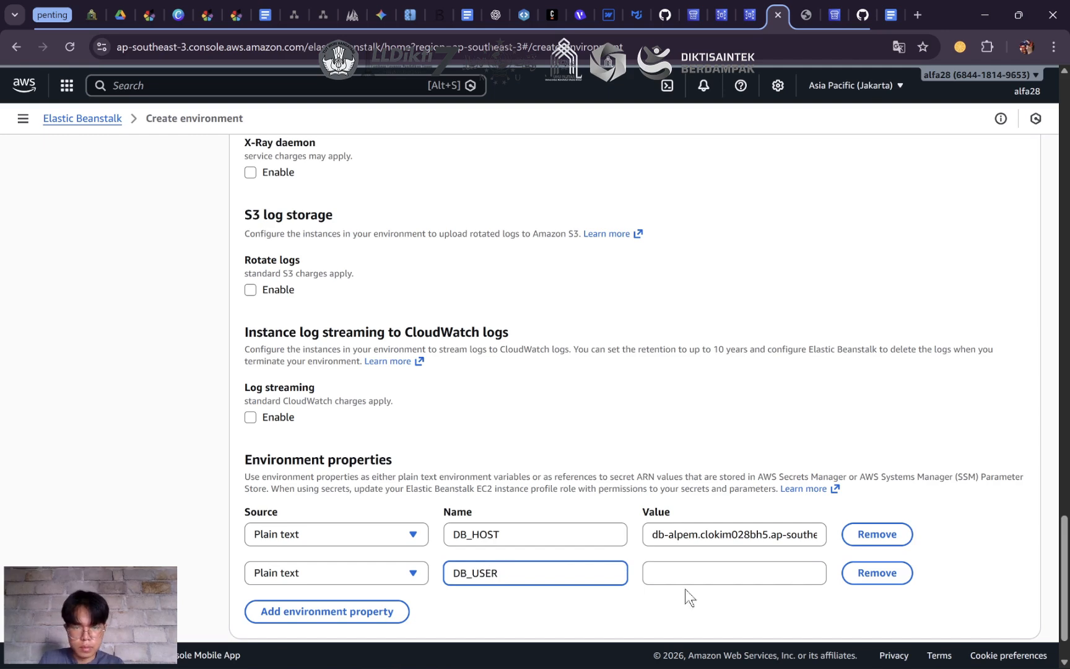
pyautogui.click(736, 572)
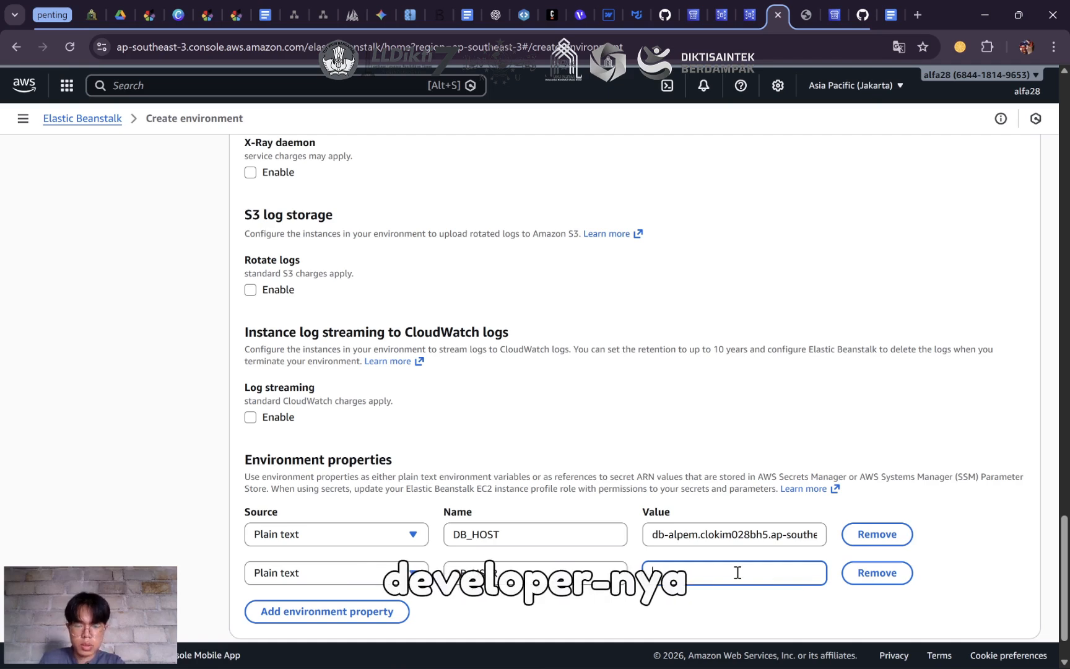
pyautogui.write('admin')
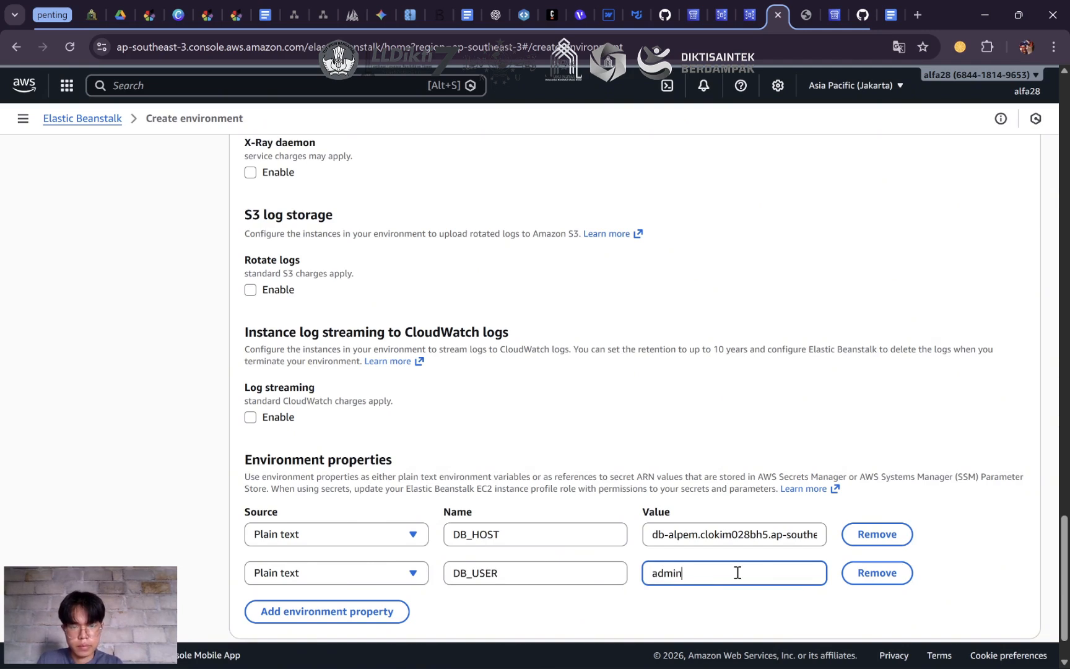
pyautogui.click(365, 612)
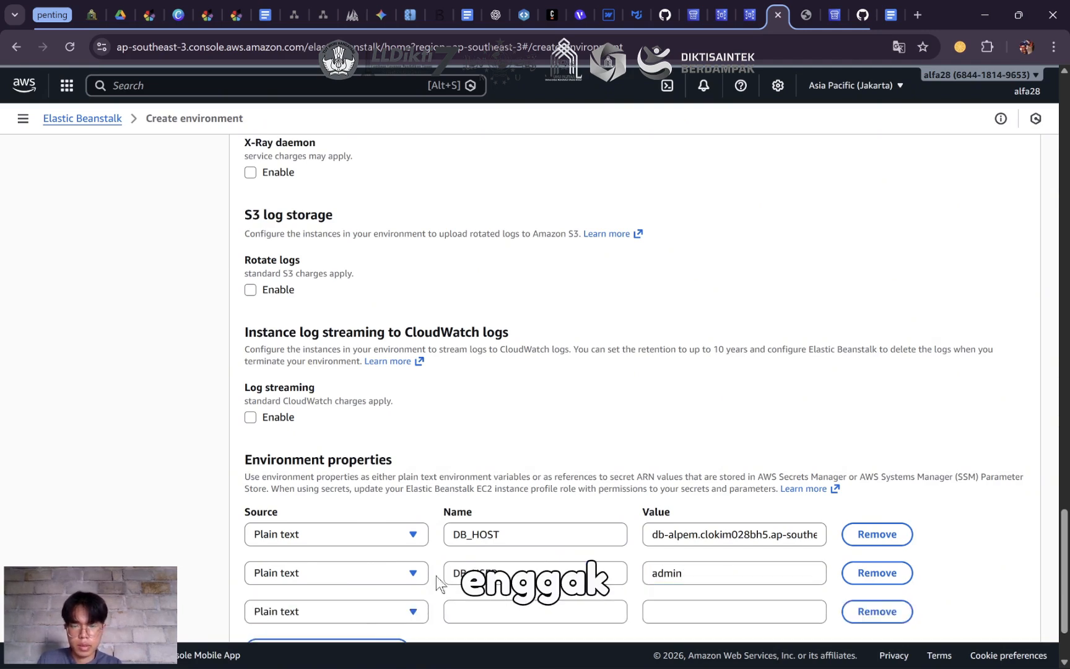
pyautogui.click(472, 610)
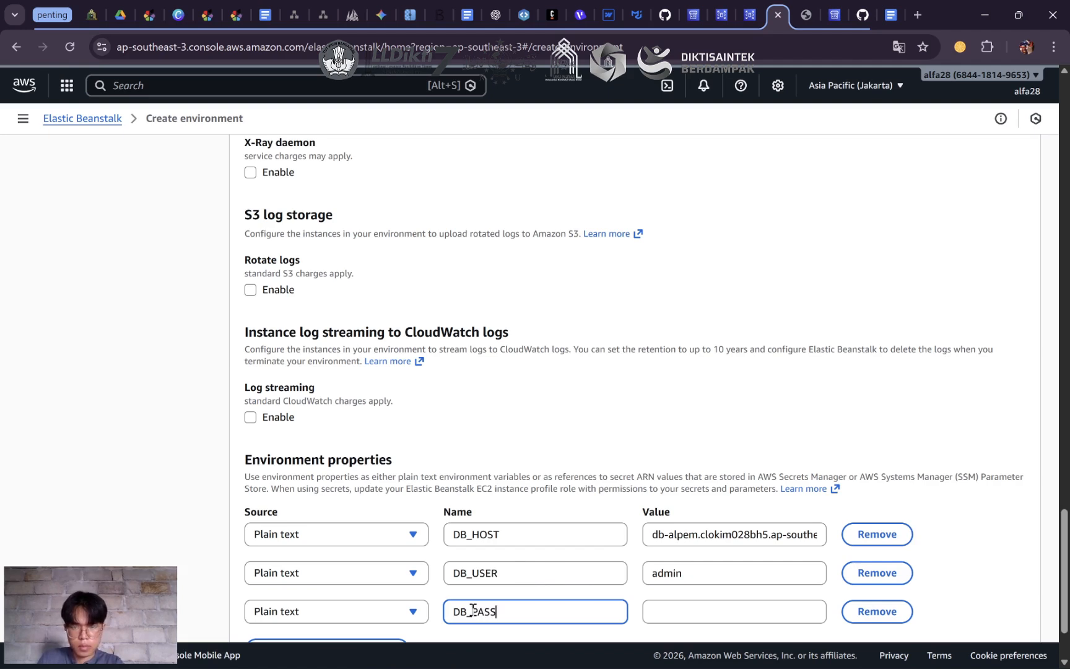
pyautogui.click(690, 606)
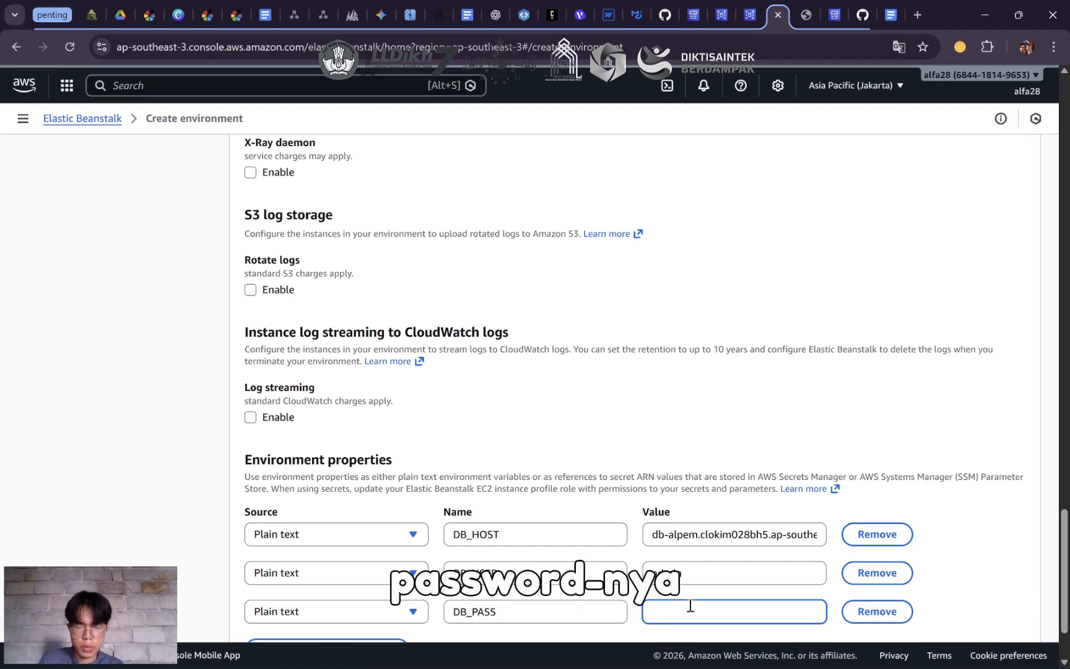
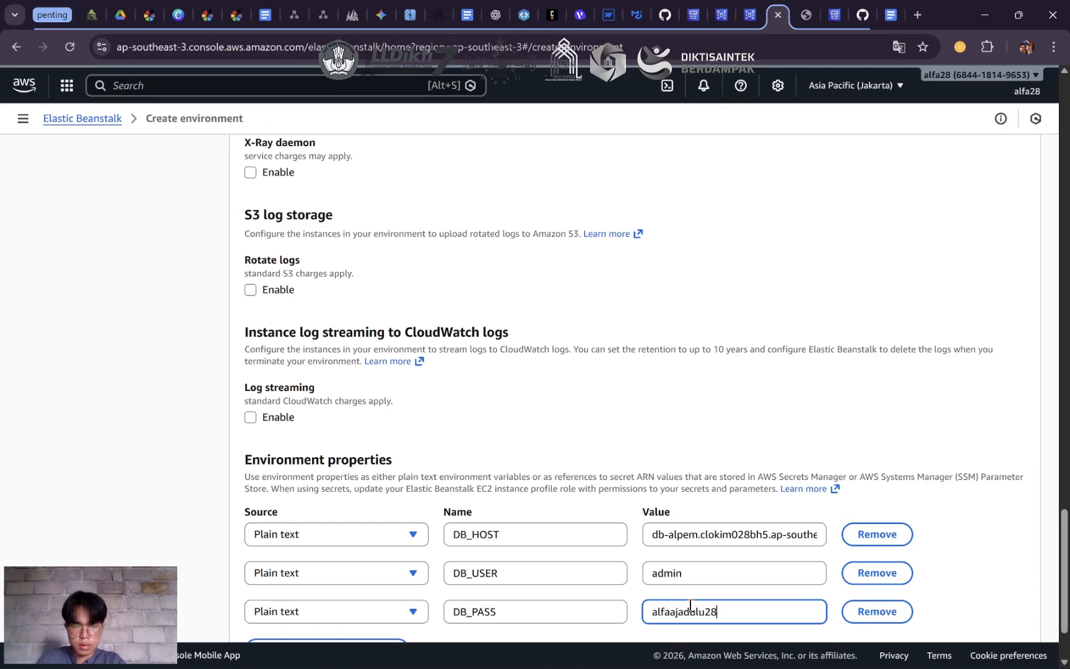
# Step: Add a DB_NAME property holding the database name and continue to Review
pyautogui.scroll(-2, 690, 605)
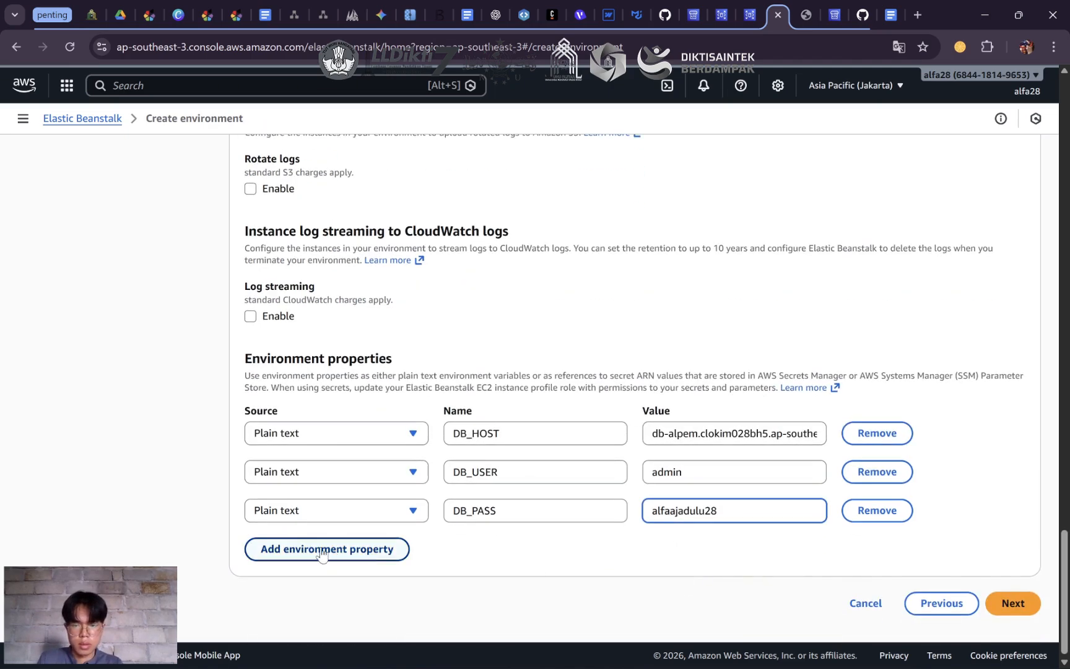
pyautogui.click(327, 549)
pyautogui.click(492, 548)
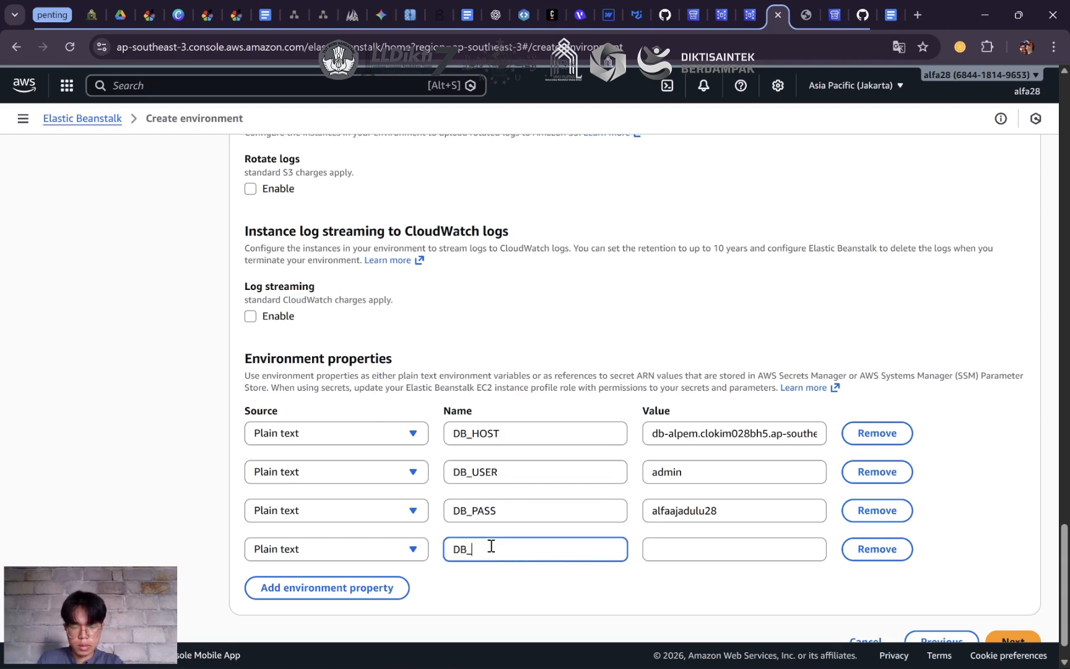
pyautogui.click(674, 556)
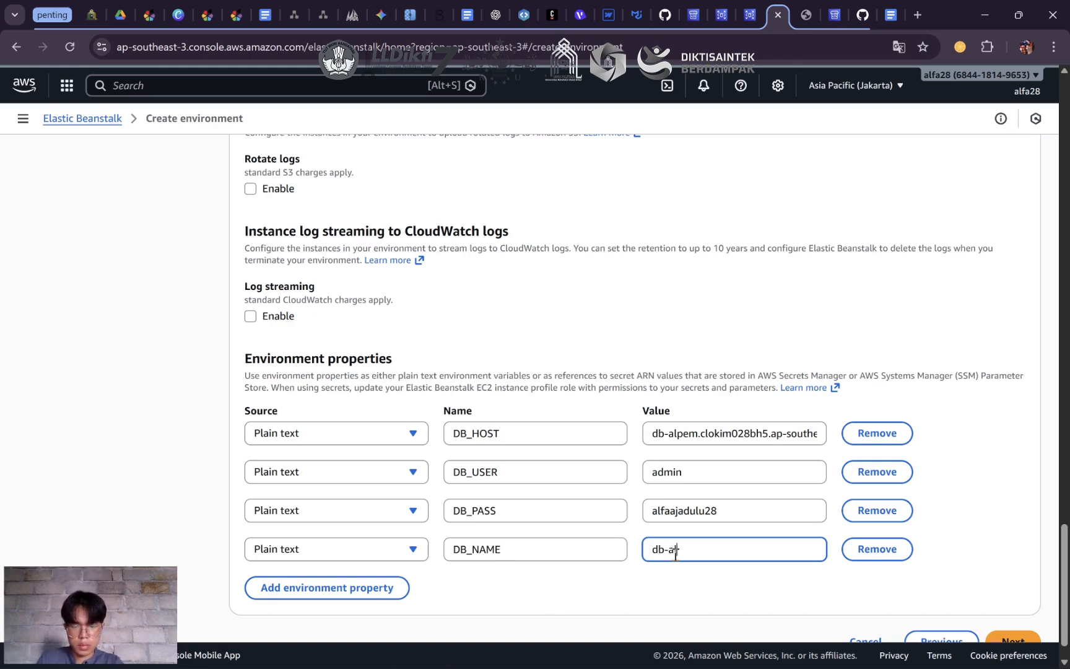
pyautogui.scroll(-1, 686, 614)
pyautogui.scroll(2, 686, 614)
pyautogui.scroll(-2, 686, 614)
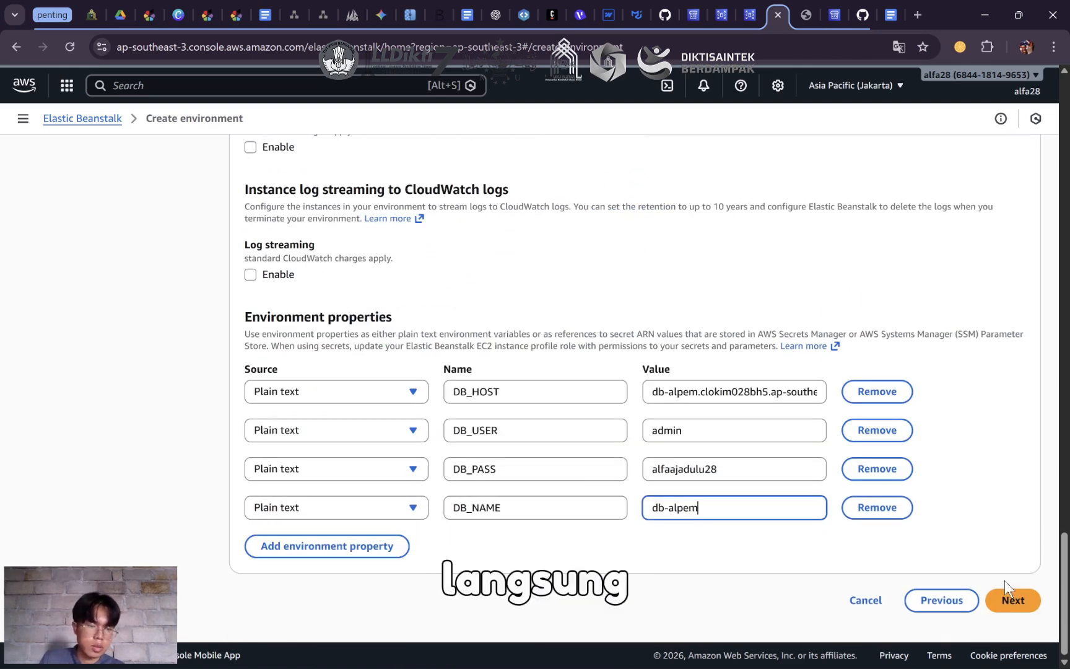
pyautogui.click(1022, 606)
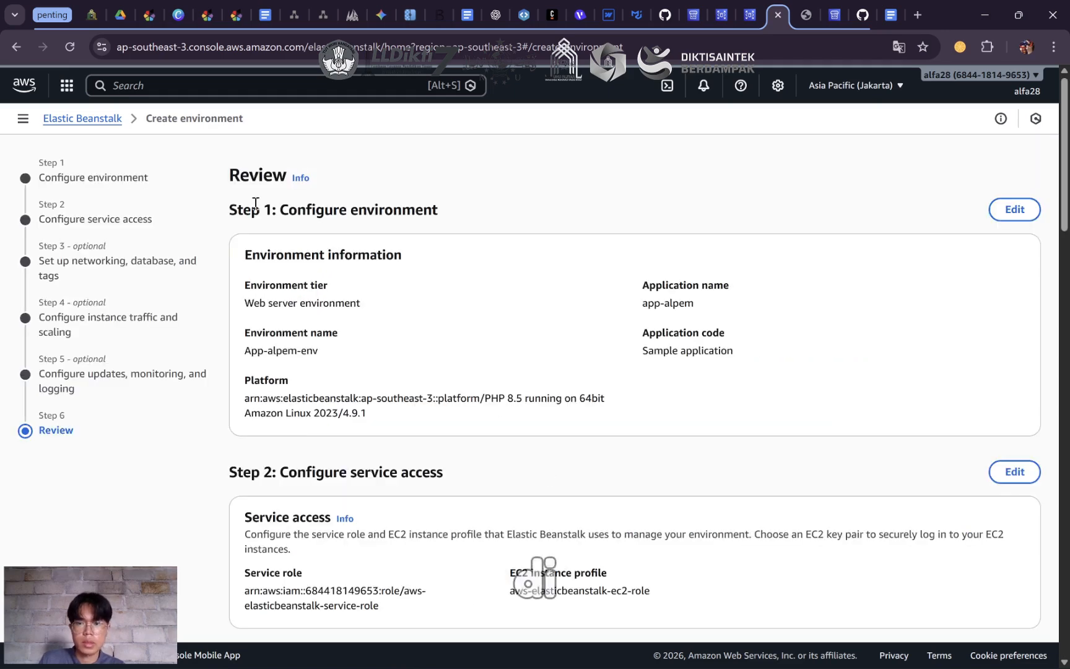
# Step: Check the App-alpem-env summary down to its environment properties, then create the environment
pyautogui.scroll(-1, 248, 180)
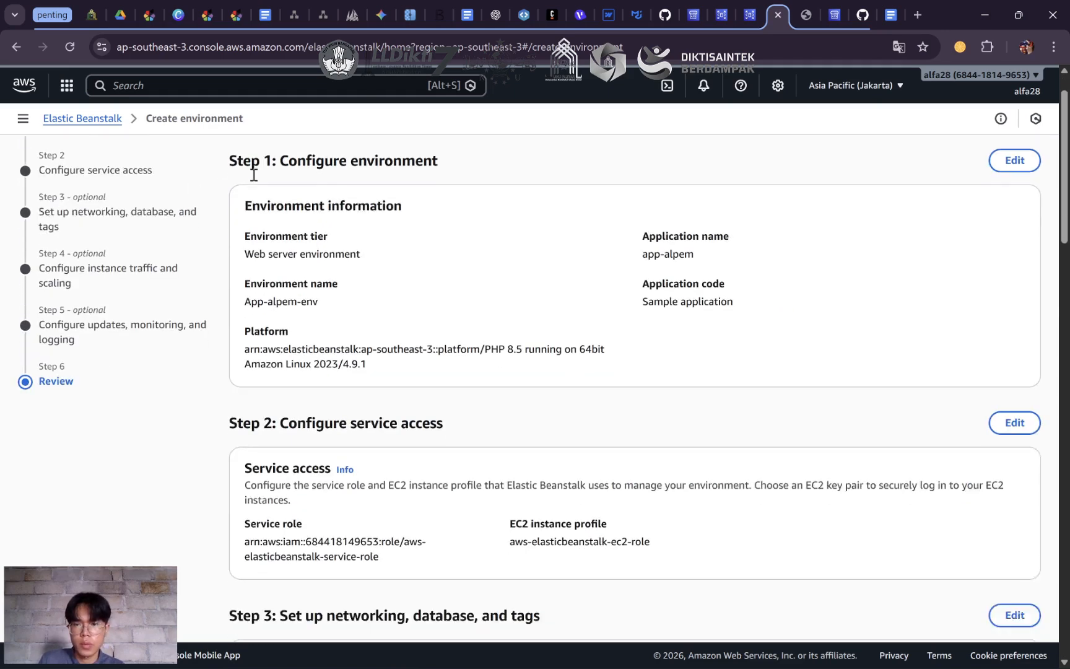
pyautogui.scroll(-2, 253, 177)
pyautogui.scroll(2, 253, 177)
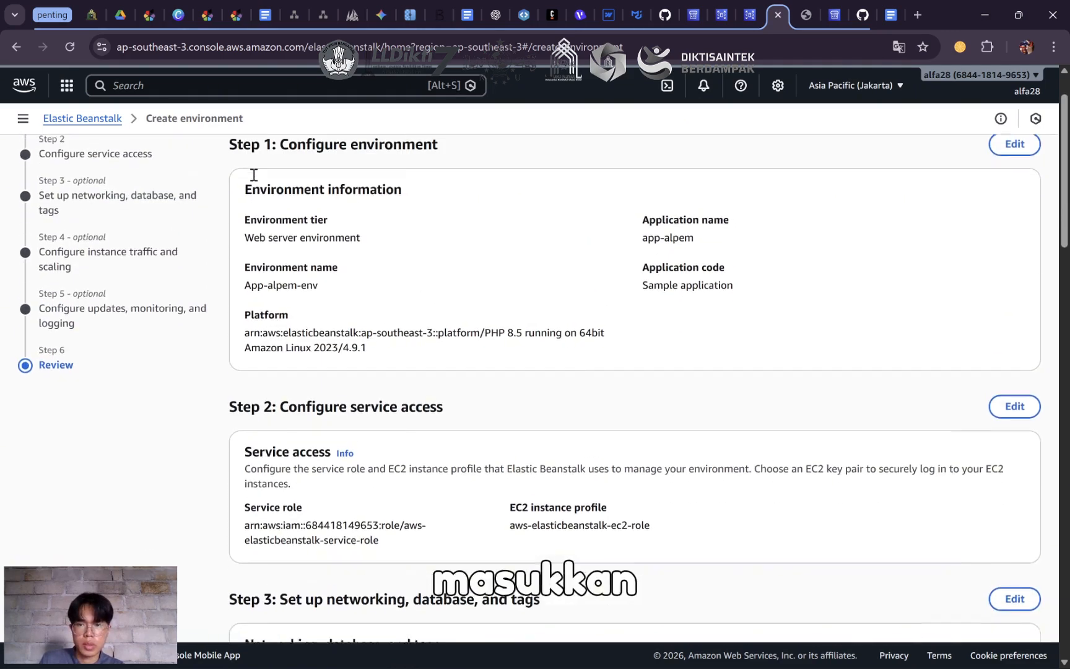
pyautogui.scroll(-6, 329, 291)
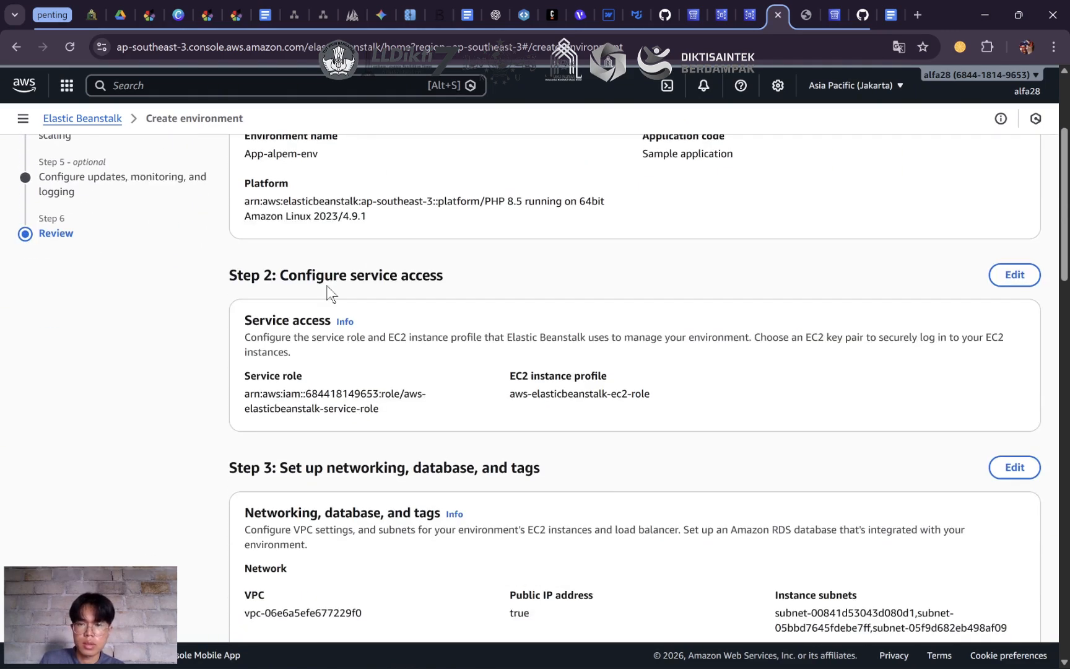
pyautogui.scroll(-14, 328, 291)
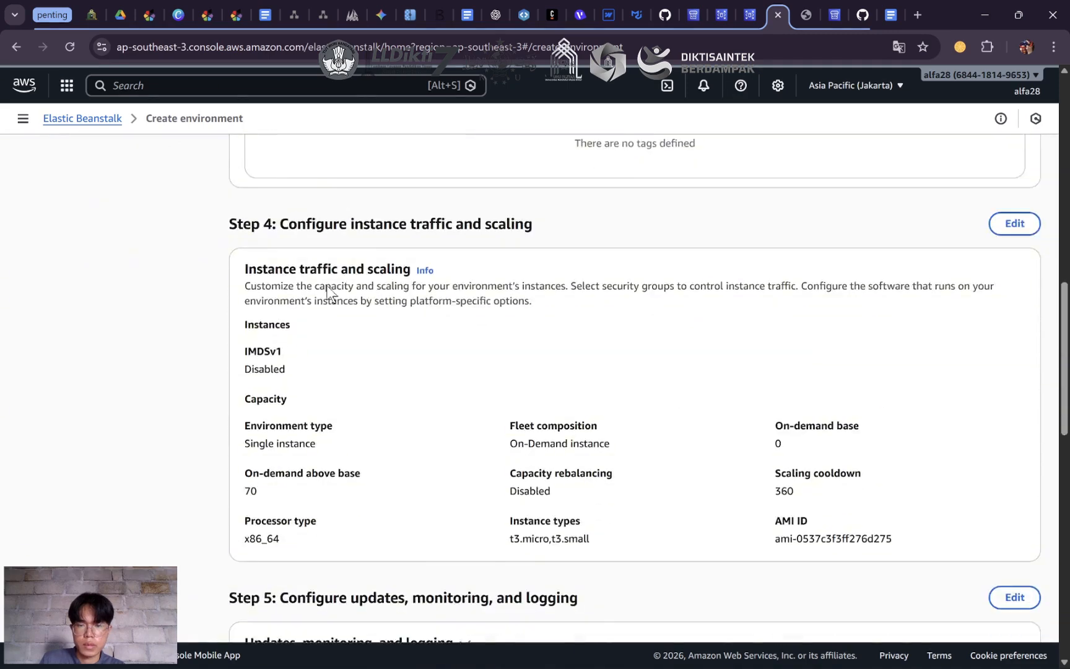
pyautogui.scroll(-6, 329, 291)
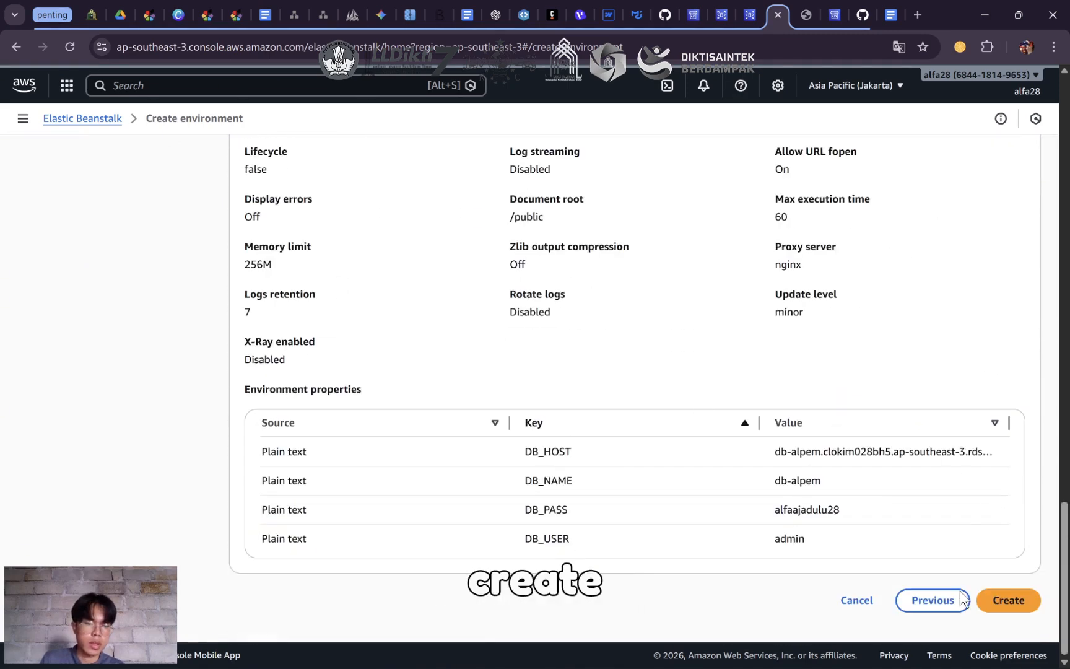
pyautogui.click(1005, 604)
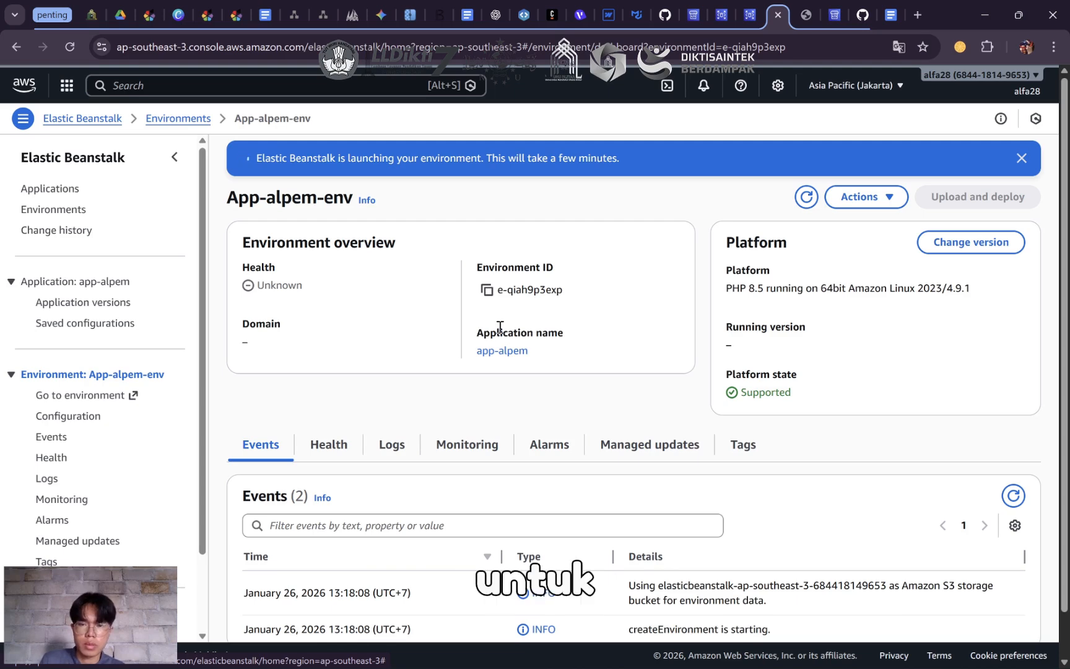
# Step: Scroll the App-alpem-env dashboard to check its launch events while health shows Unknown
pyautogui.scroll(-1, 272, 269)
pyautogui.scroll(1, 273, 270)
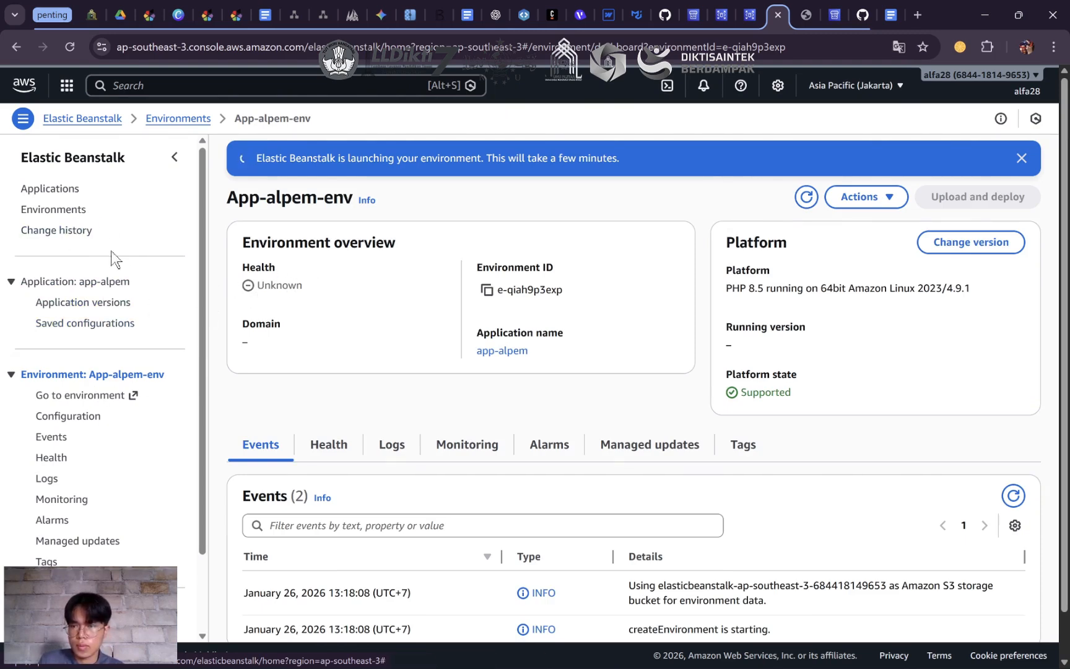
# Step: Open Alpem-app-env from the Environments list and check its Green health and deployment events
pyautogui.click(56, 218)
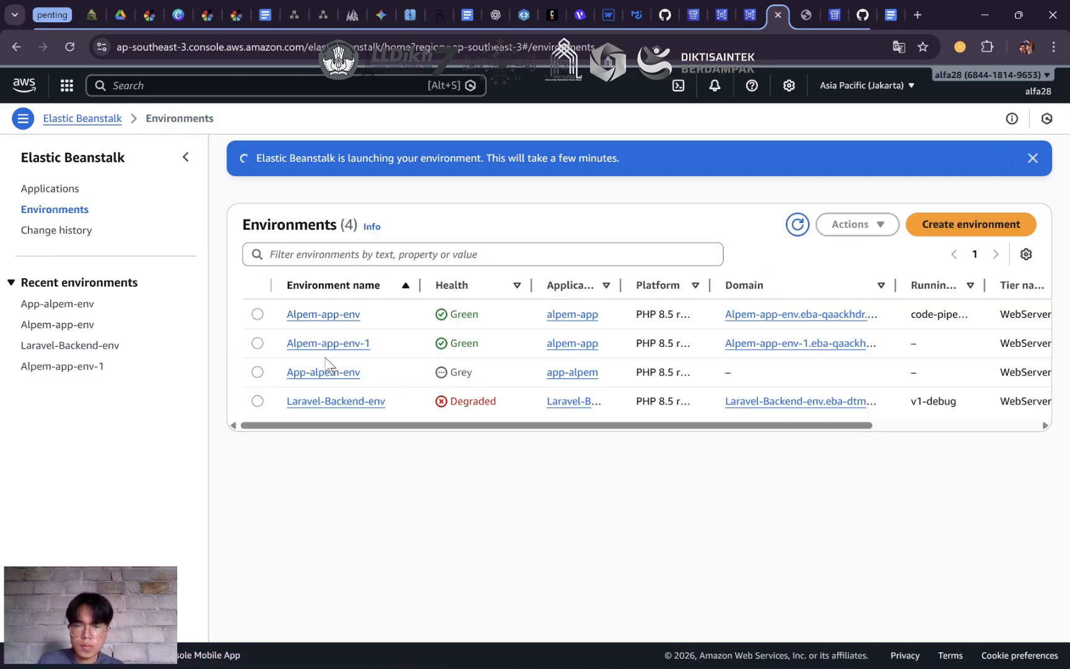
pyautogui.click(328, 315)
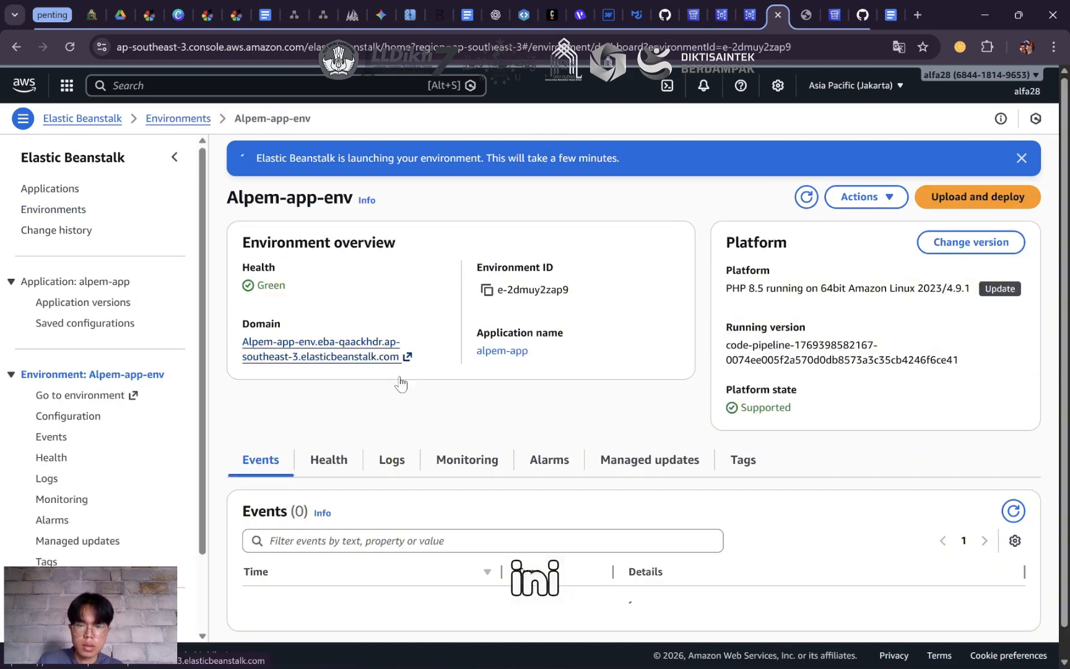
pyautogui.scroll(-1, 401, 381)
pyautogui.scroll(-1, 401, 381)
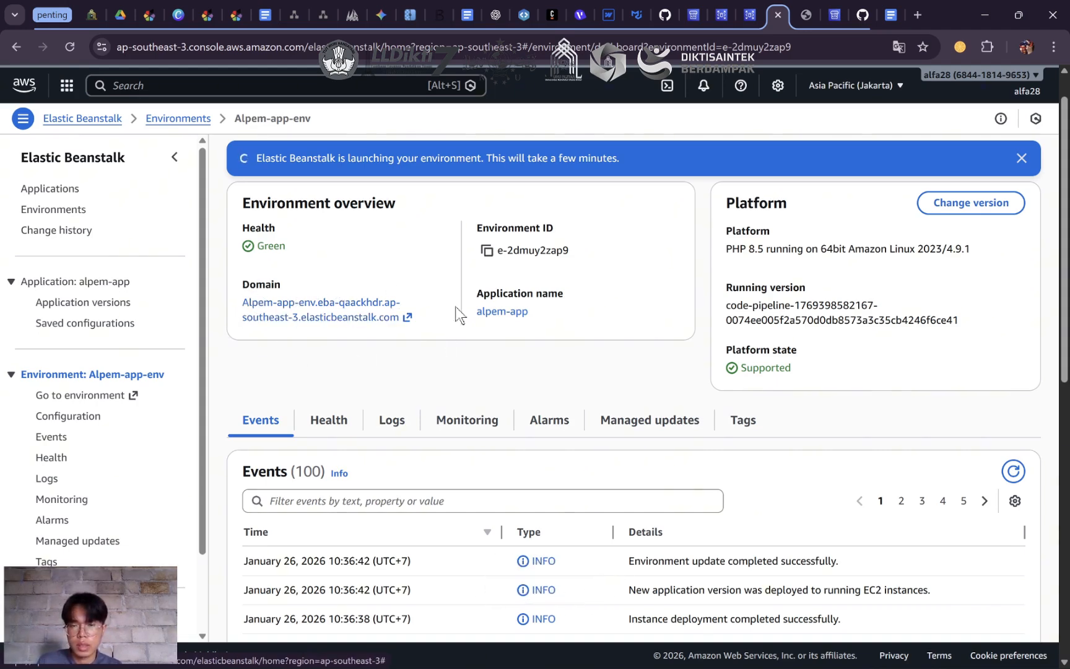
pyautogui.scroll(-2, 432, 401)
pyautogui.scroll(-2, 433, 400)
pyautogui.scroll(4, 433, 400)
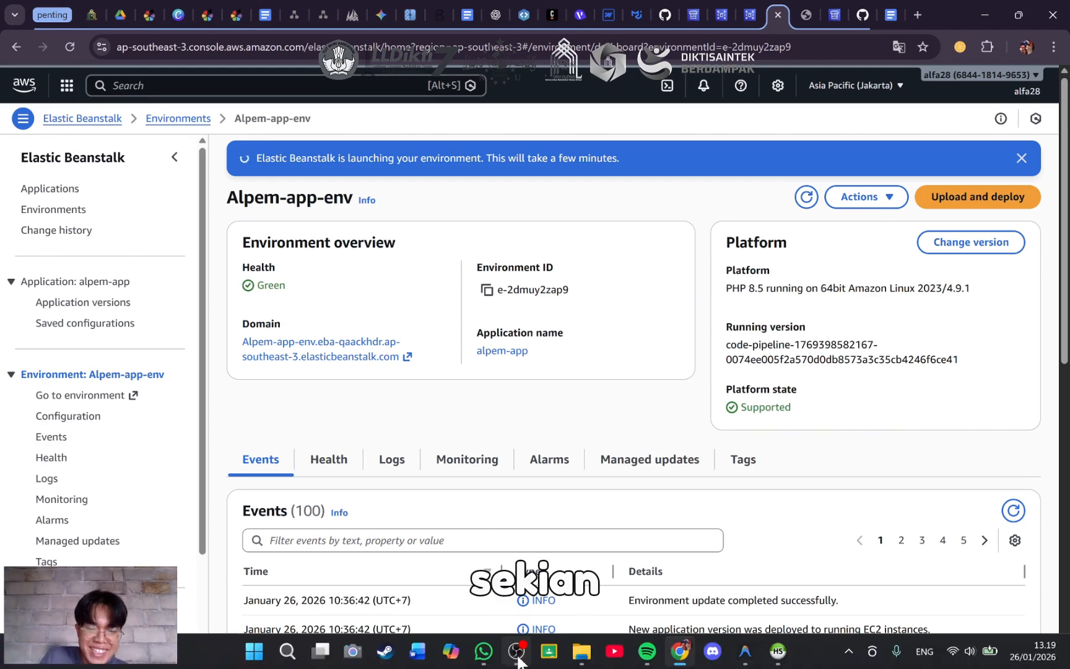
# Step: Bring OBS Studio forward and stop the screen recording
pyautogui.click(517, 652)
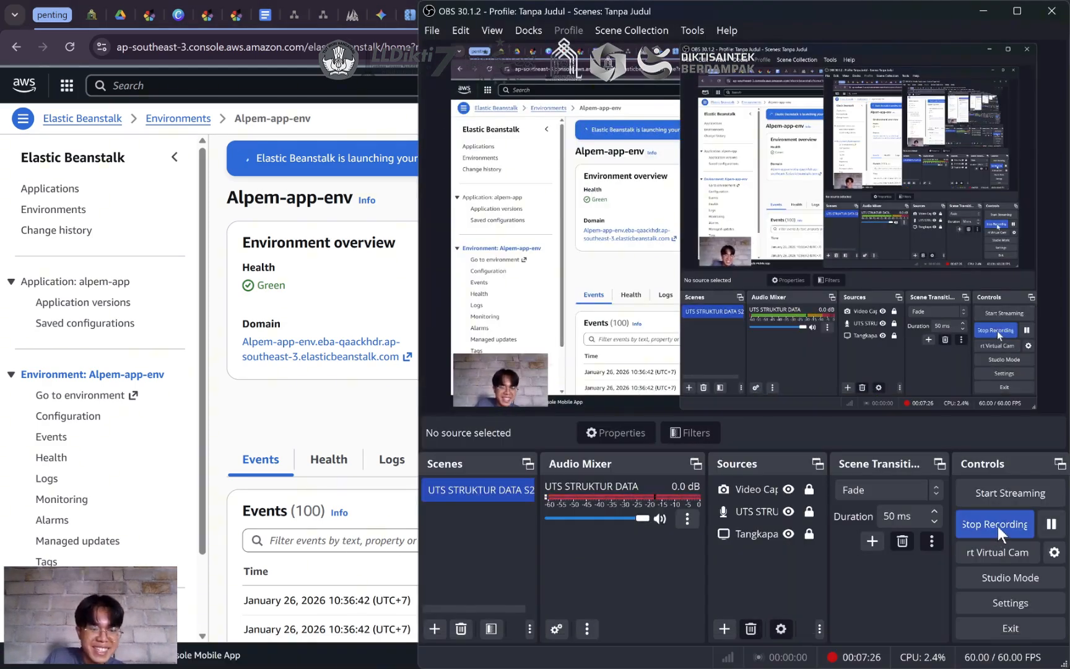
pyautogui.click(996, 525)
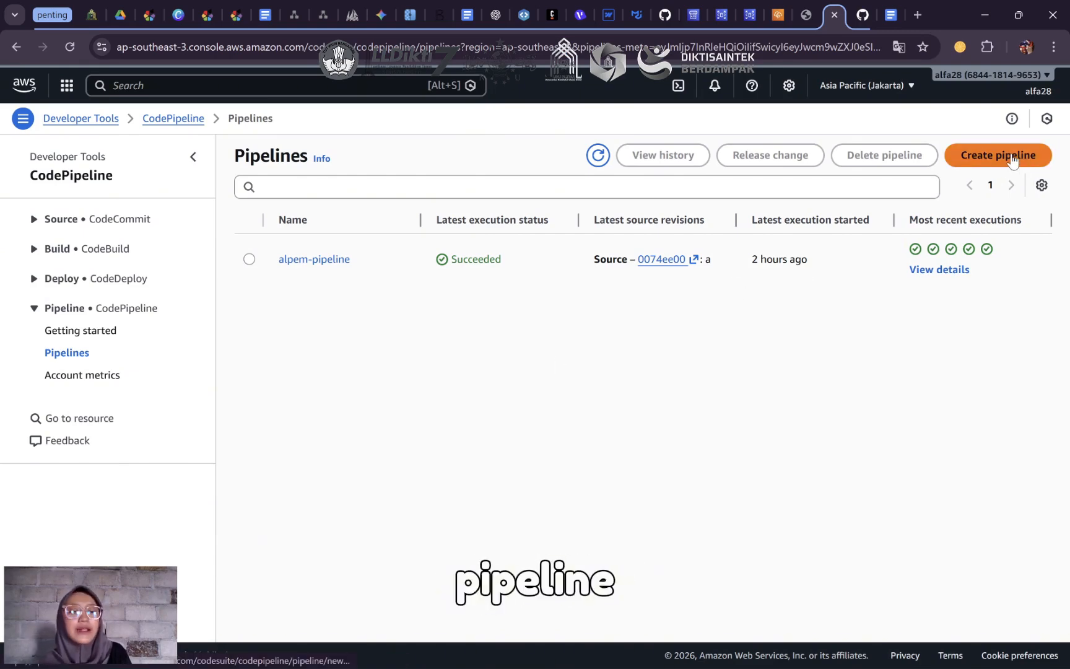
# Step: Start a custom pipeline named alpem-2
pyautogui.click(1012, 156)
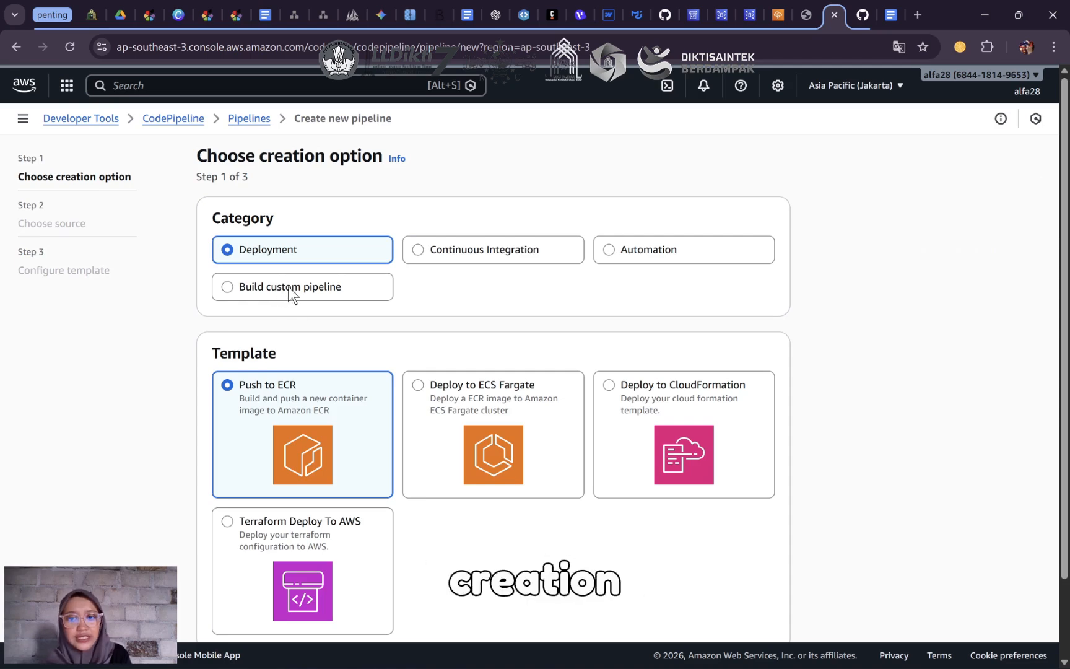
pyautogui.click(290, 291)
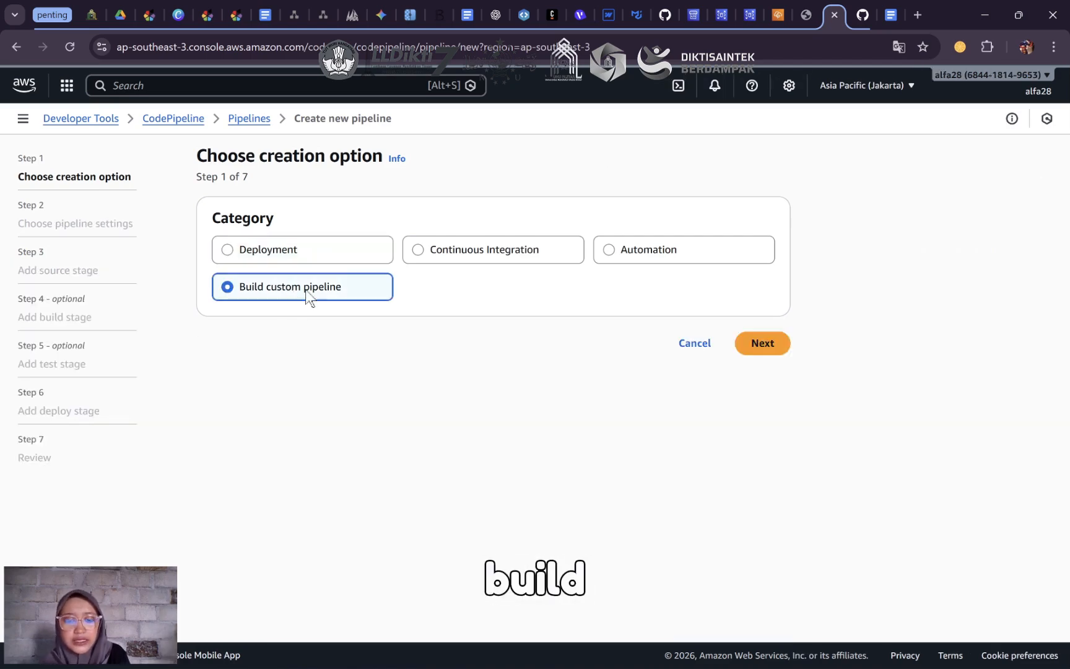
pyautogui.click(768, 343)
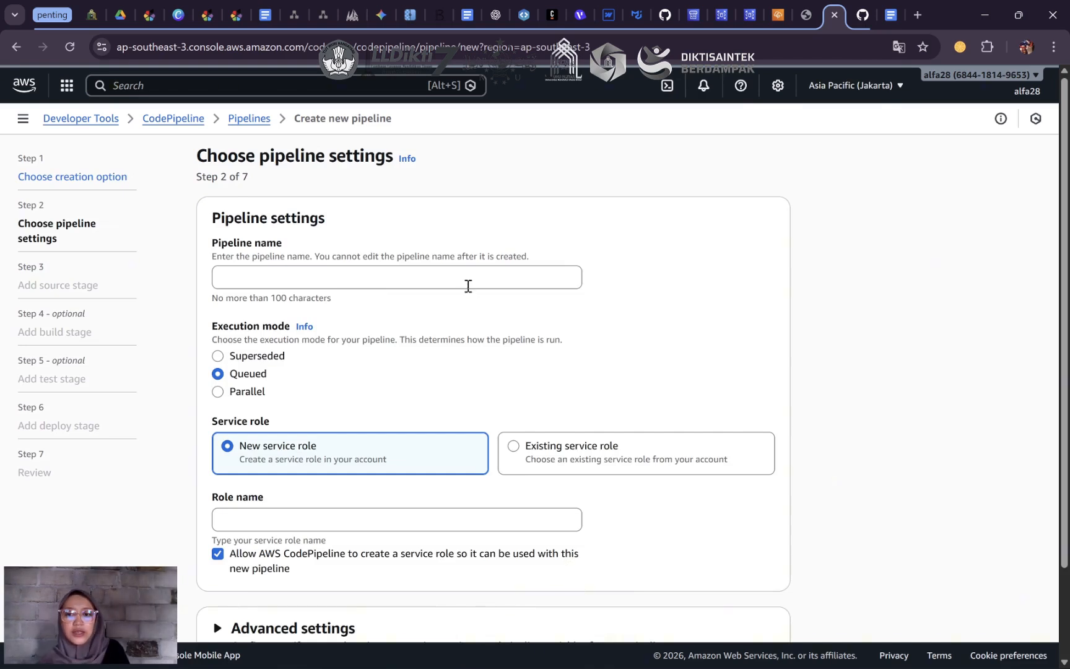
pyautogui.click(468, 285)
pyautogui.write('alpem')
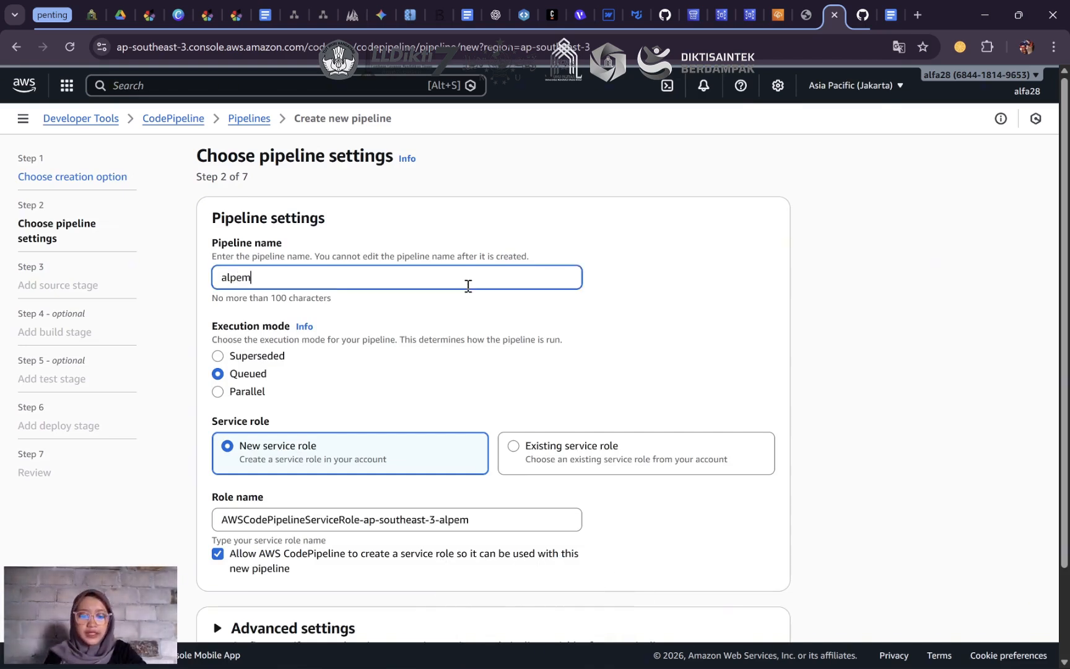
pyautogui.write('-2')
pyautogui.scroll(-2, 471, 291)
pyautogui.click(761, 586)
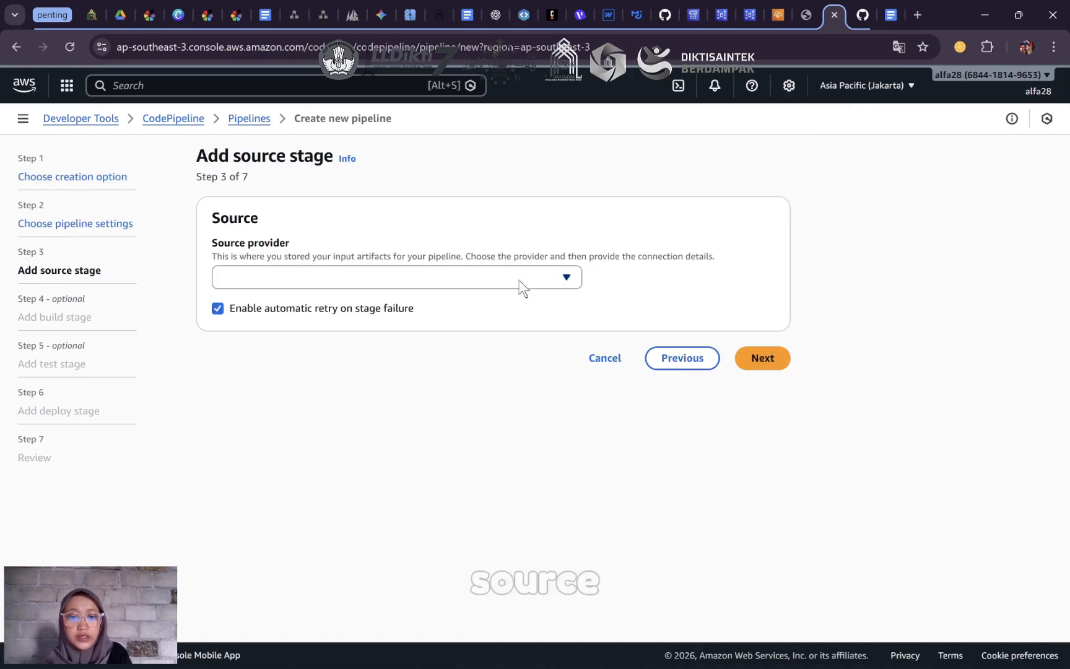
# Step: Use GitHub (OAuth) as the source, with the uas_komputasi_awan repository on the main branch
pyautogui.click(518, 282)
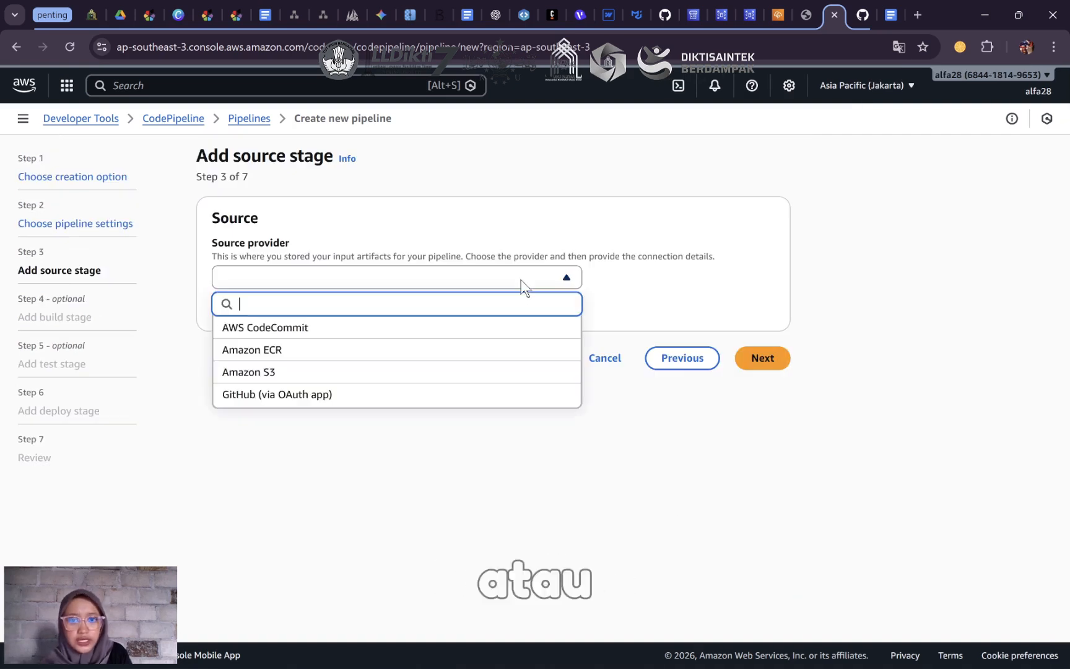
pyautogui.click(489, 403)
pyautogui.click(302, 344)
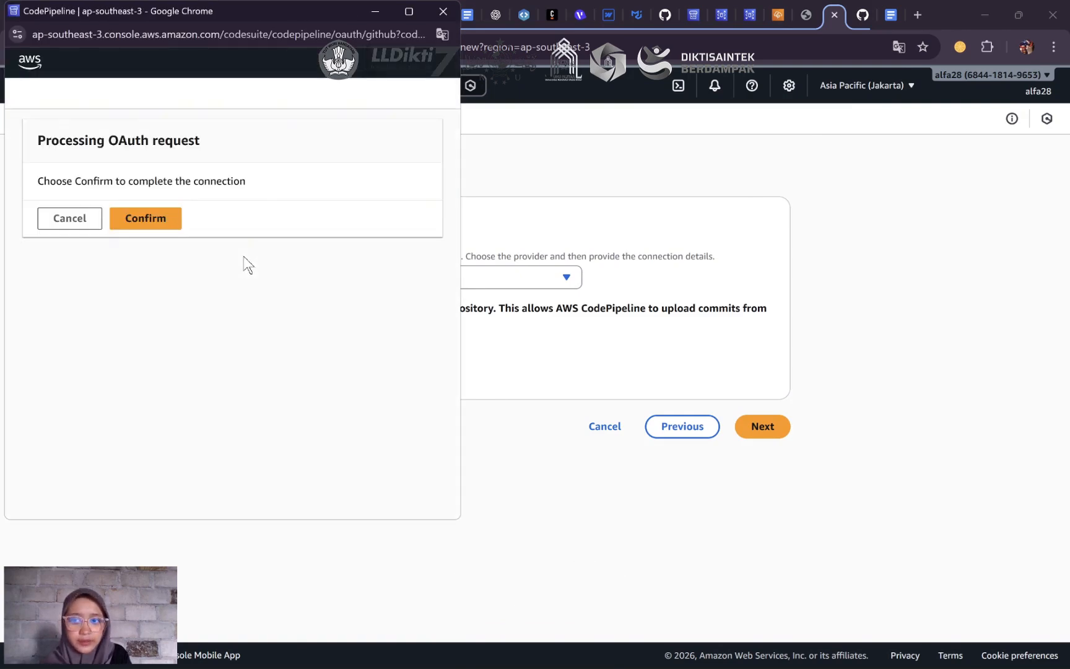
pyautogui.click(149, 234)
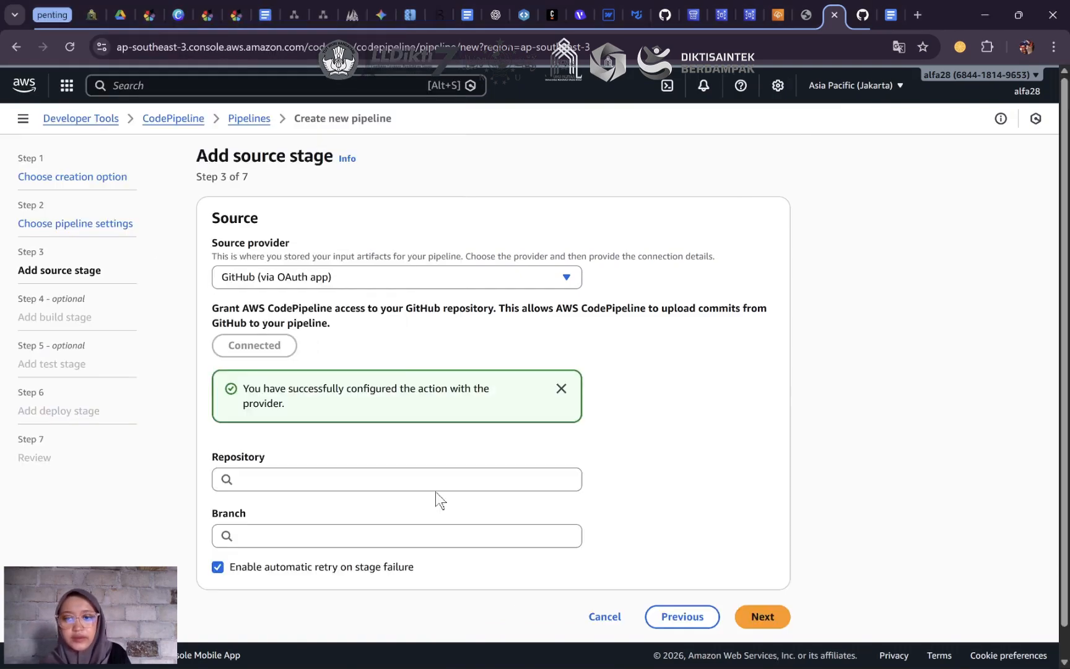
pyautogui.scroll(-1, 437, 496)
pyautogui.click(437, 448)
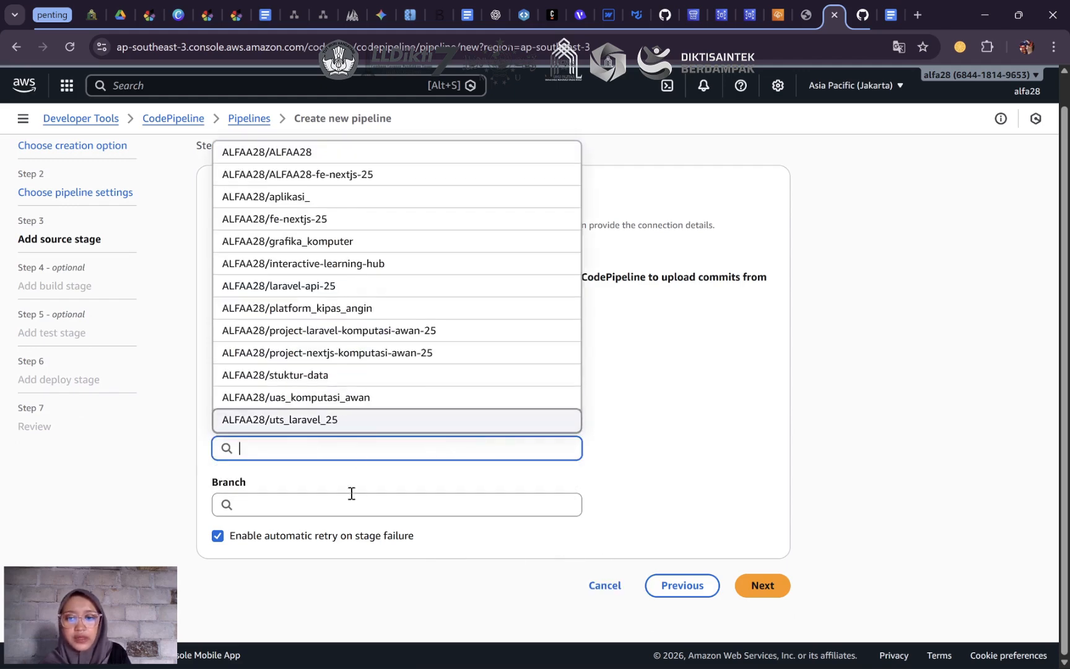
pyautogui.click(381, 404)
pyautogui.click(323, 504)
pyautogui.click(318, 534)
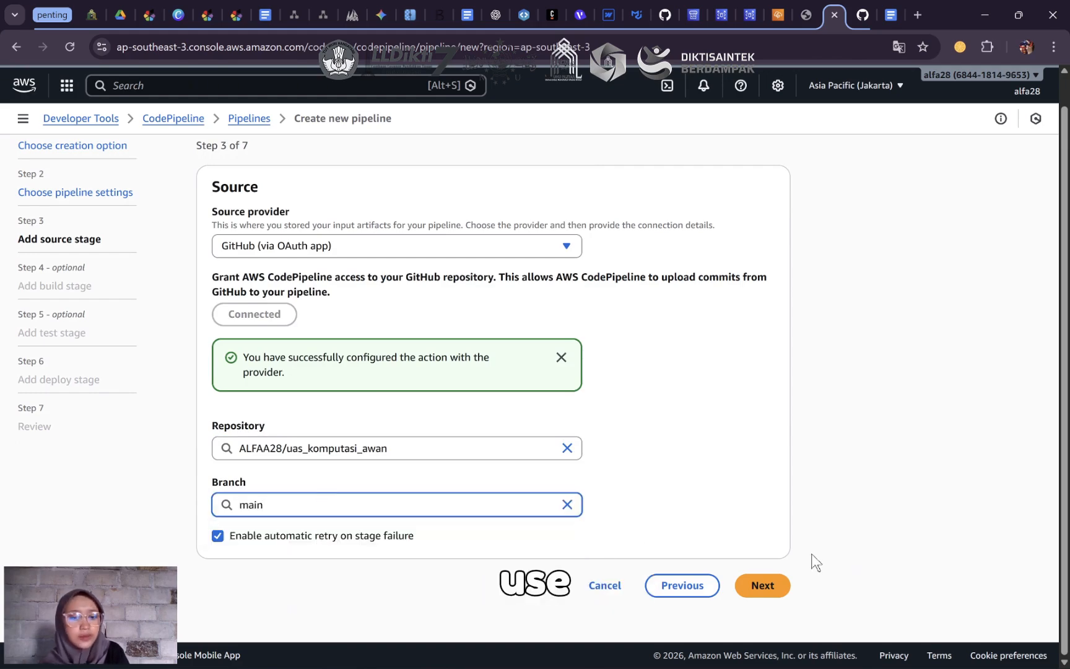
pyautogui.click(769, 584)
# Step: Skip build and test, deploy to Elastic Beanstalk app-alpem / App-alpem-env, and reach Review
pyautogui.scroll(-3, 695, 525)
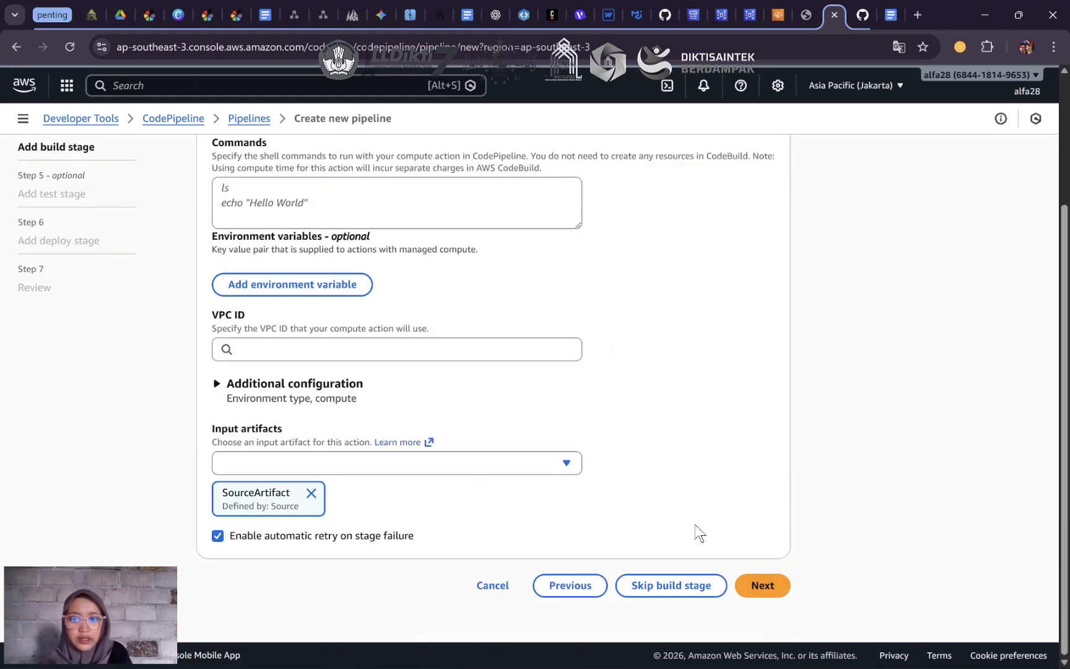
pyautogui.click(680, 593)
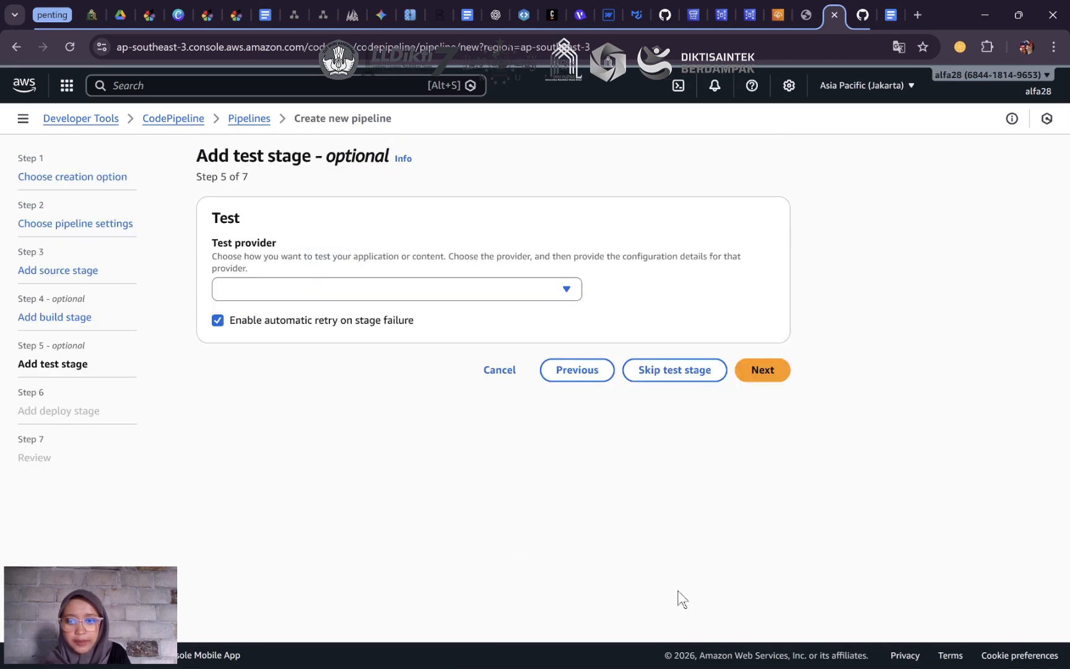
pyautogui.click(668, 369)
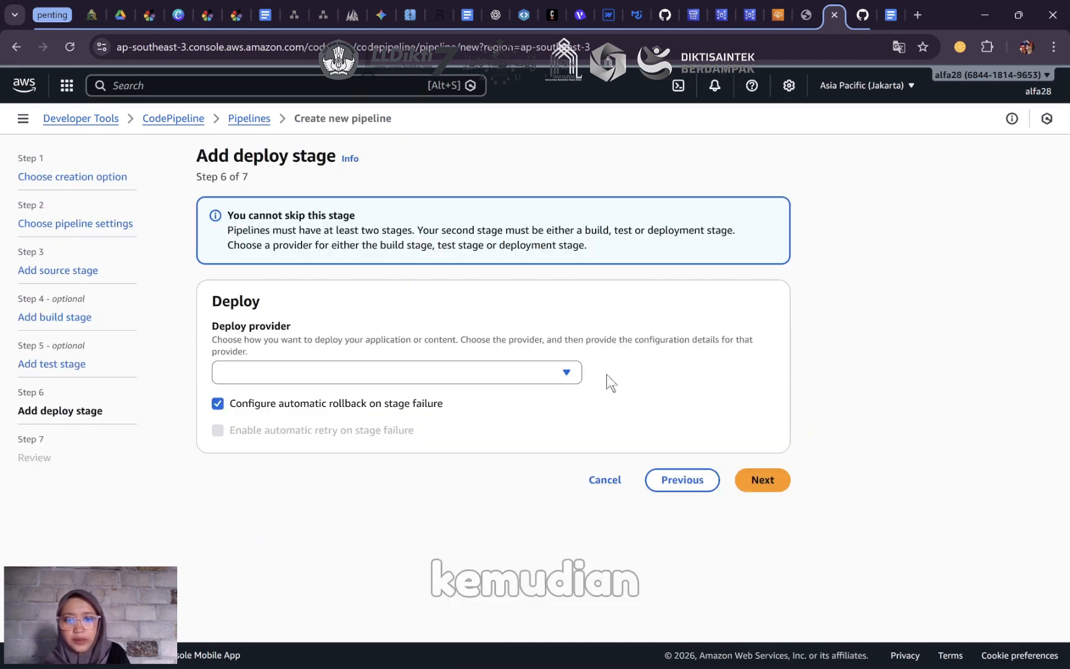
pyautogui.click(569, 373)
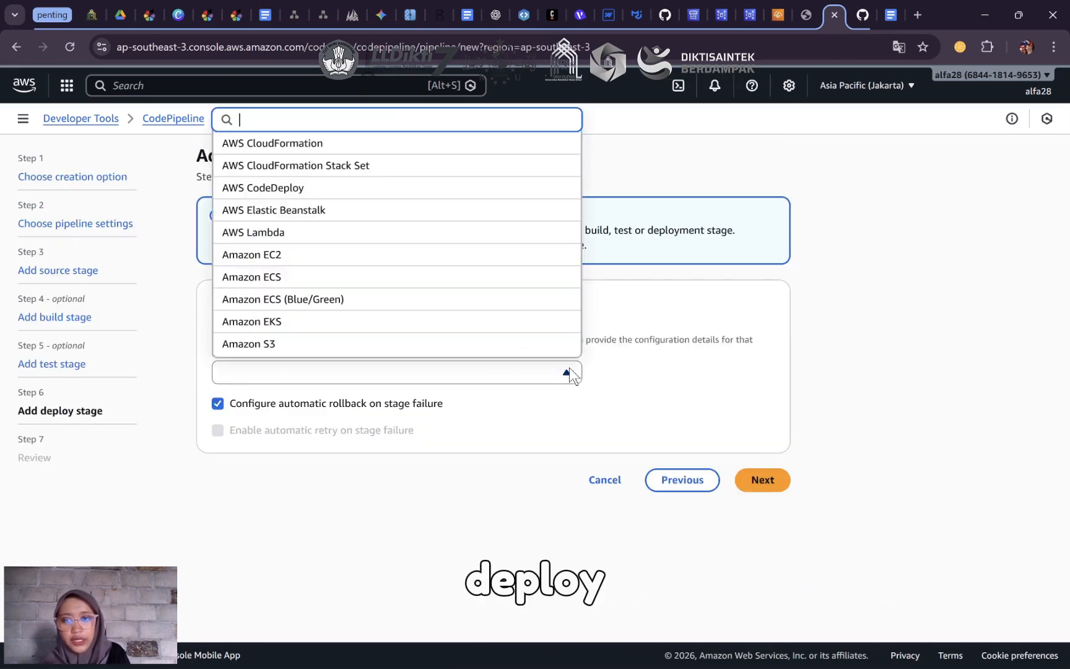
pyautogui.click(467, 214)
pyautogui.scroll(-4, 529, 372)
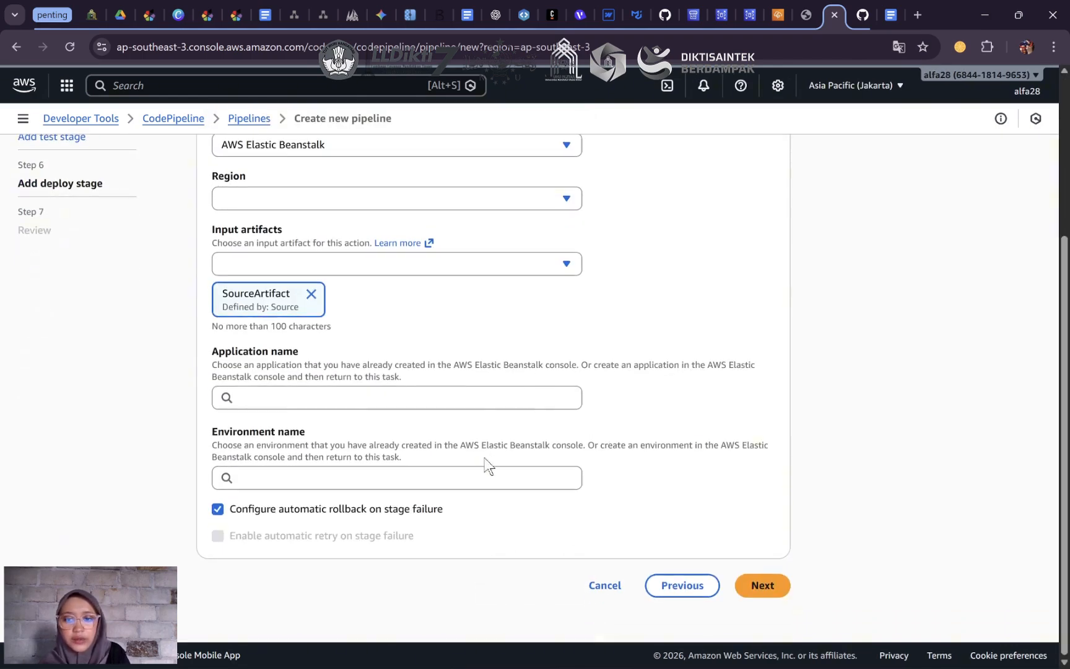
pyautogui.click(482, 399)
pyautogui.click(469, 425)
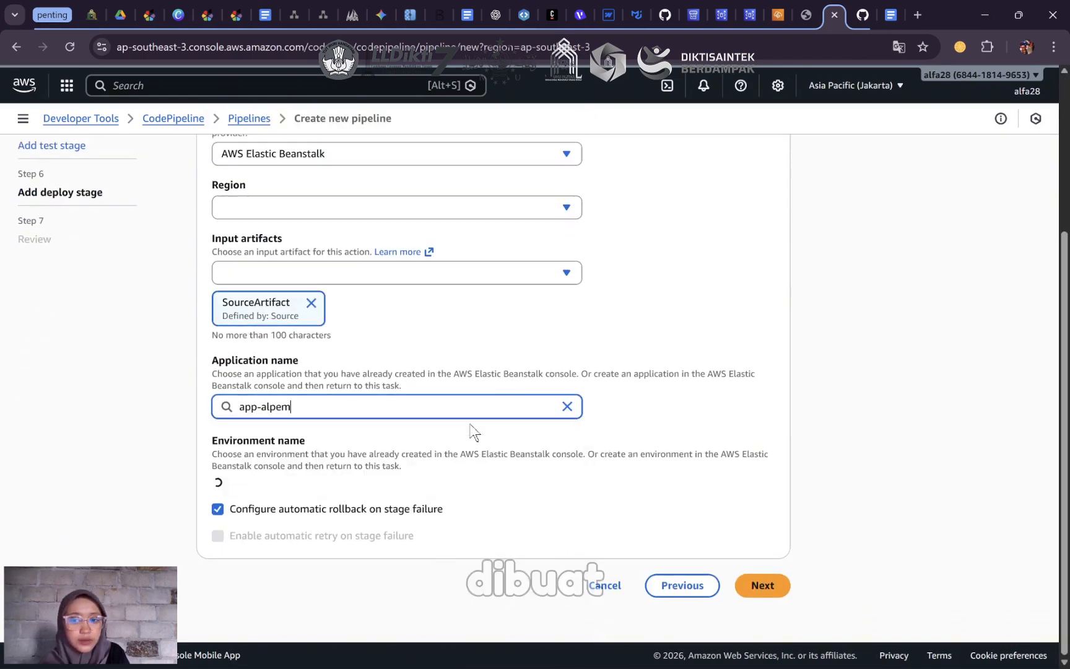
pyautogui.click(424, 483)
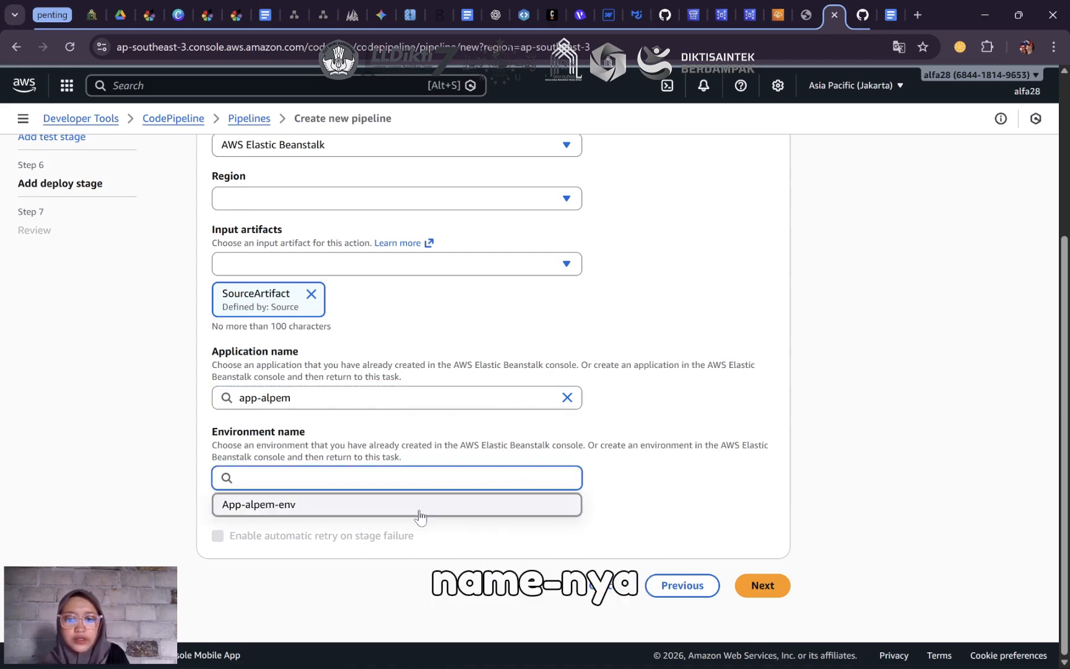
pyautogui.click(419, 507)
pyautogui.click(762, 585)
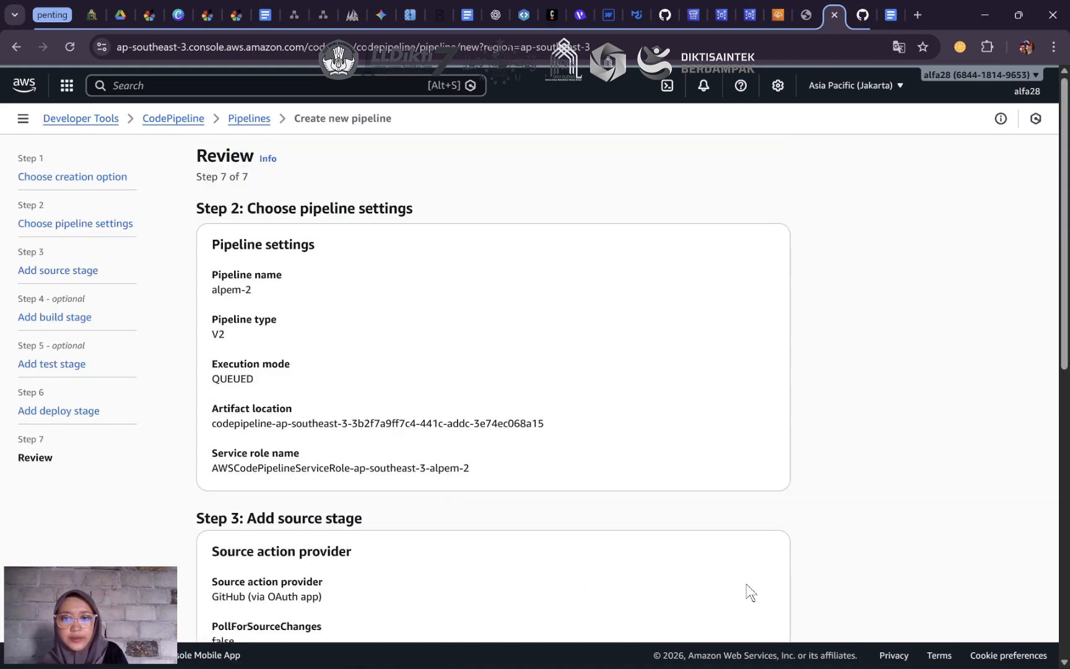
pyautogui.scroll(-10, 568, 387)
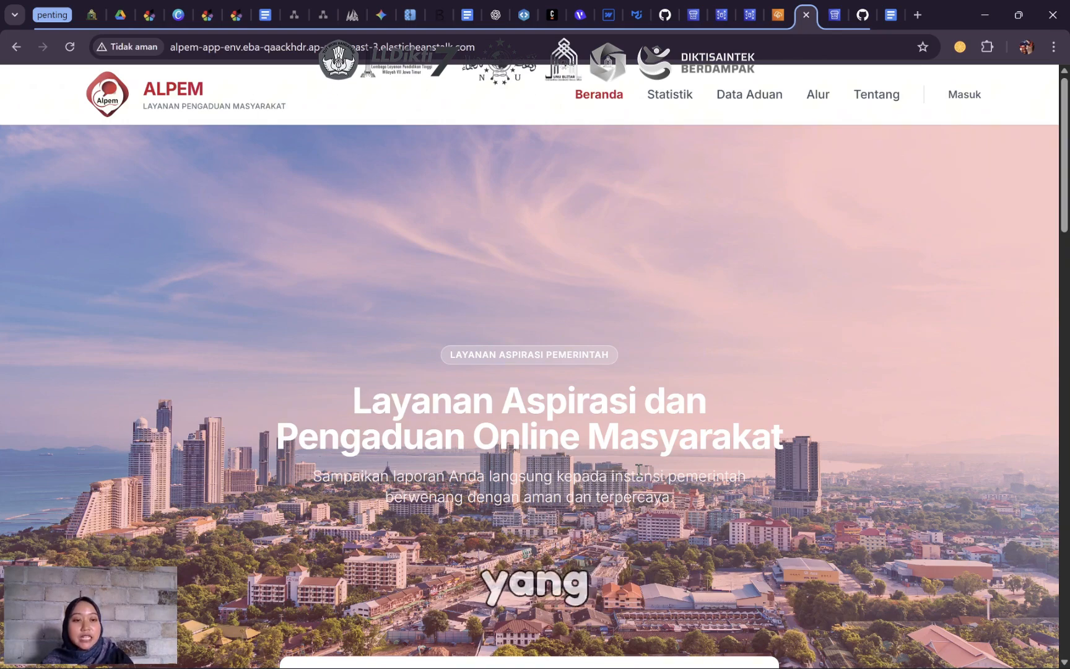
# Step: Scroll the live ALPEM site down to the empty Sampaikan Laporan Anda form
pyautogui.scroll(-6, 641, 478)
pyautogui.scroll(-5, 639, 470)
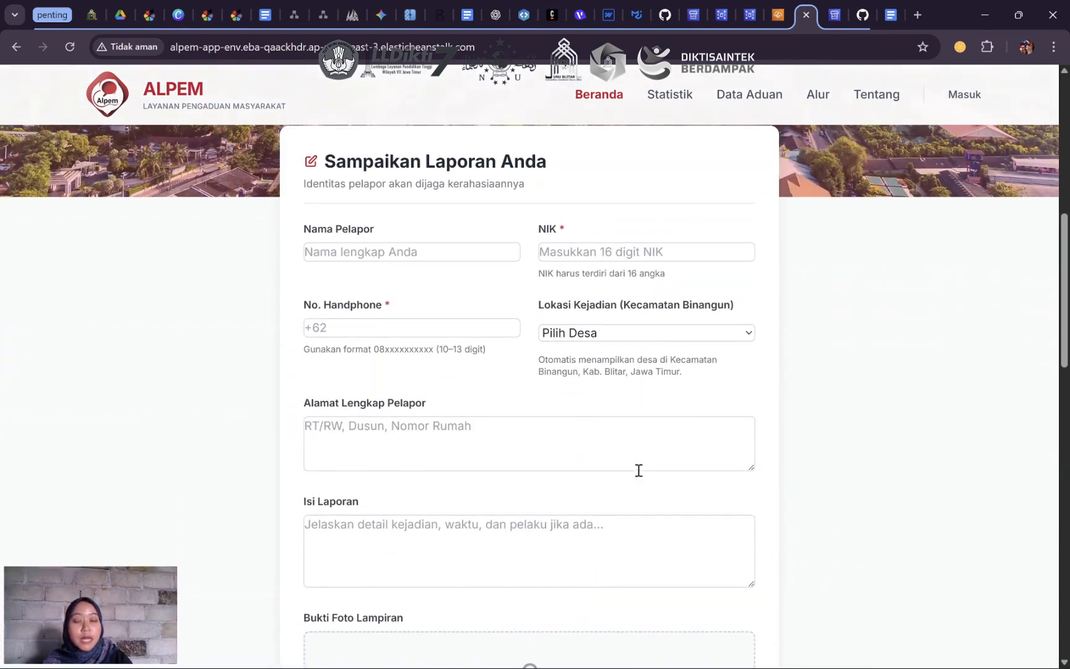
pyautogui.scroll(-1, 639, 471)
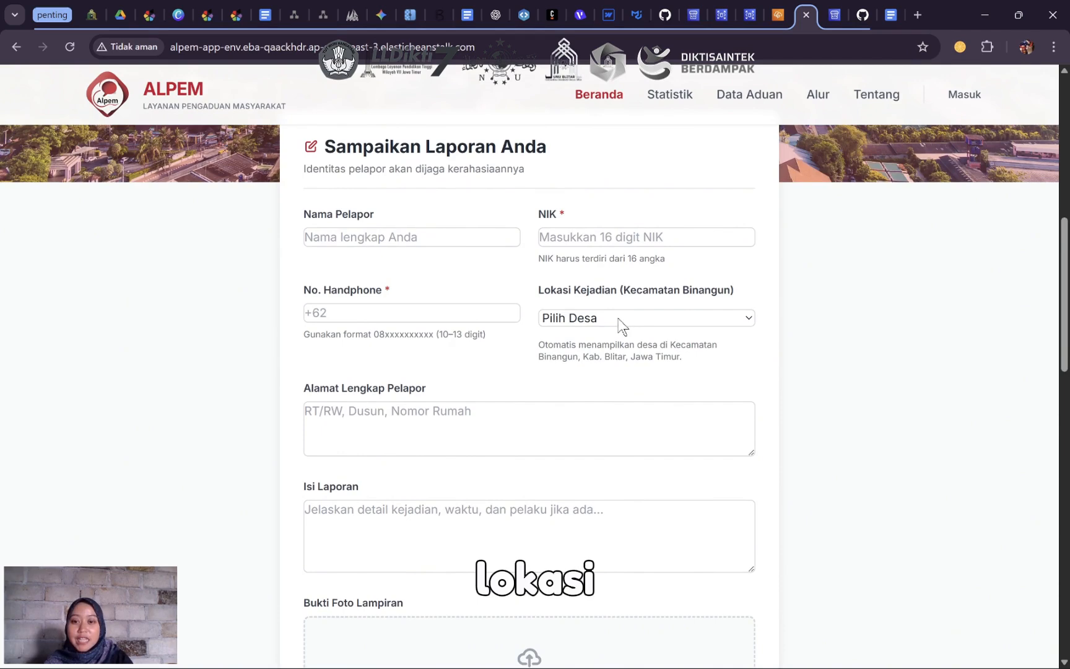
pyautogui.scroll(-1, 412, 421)
pyautogui.scroll(-2, 415, 430)
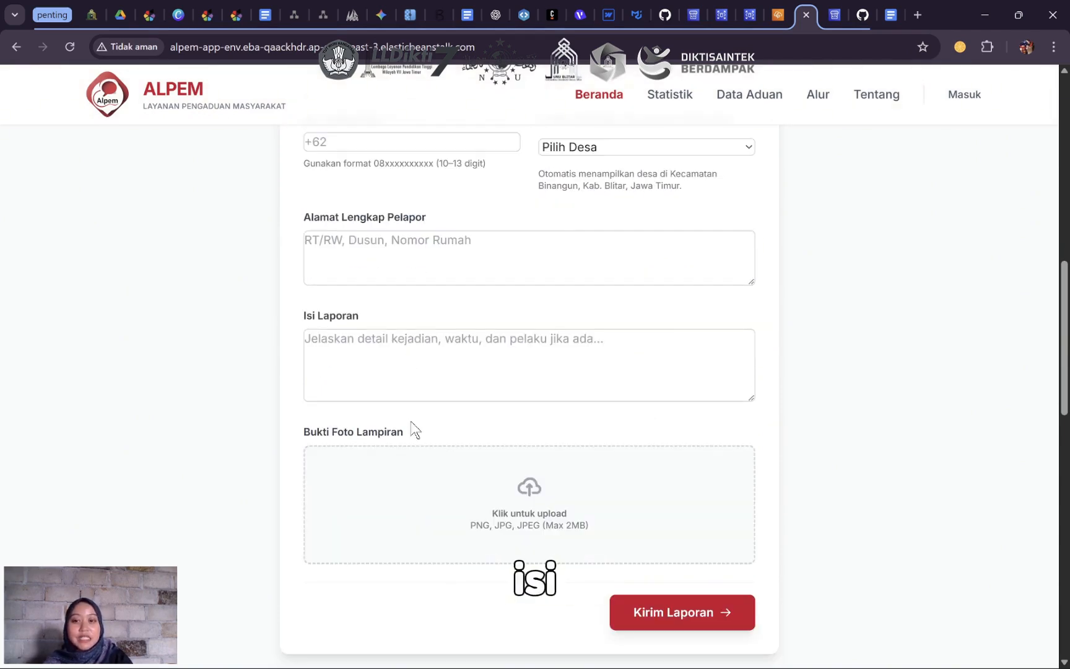
pyautogui.scroll(4, 415, 432)
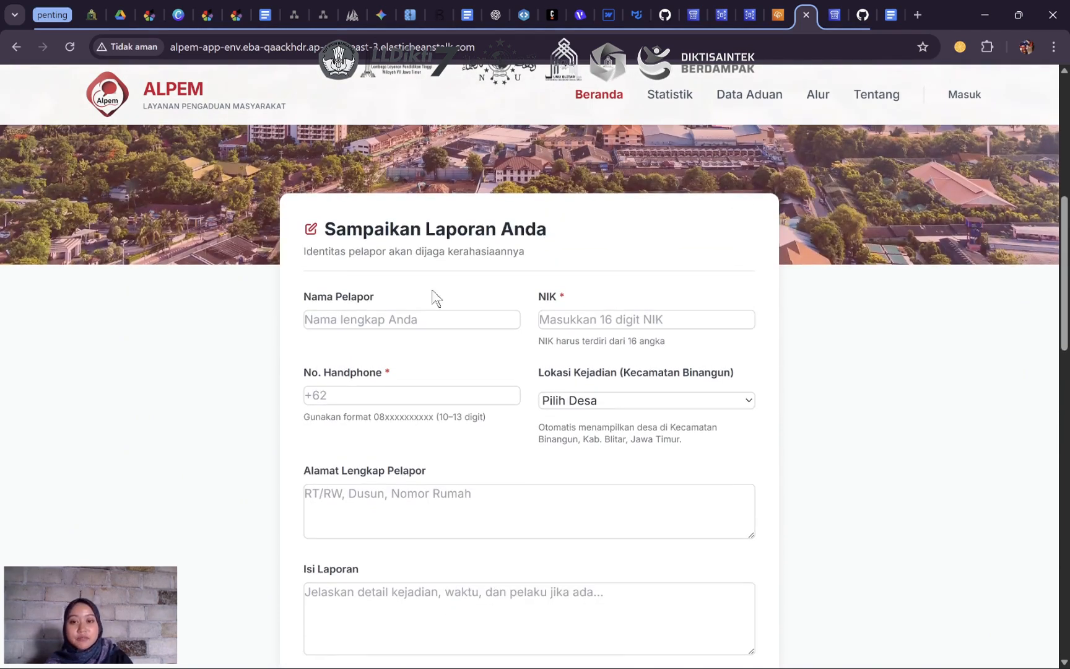
# Step: Fill in the reporter's name, NIK, phone number and address, with the village set to REJOSO
pyautogui.click(426, 313)
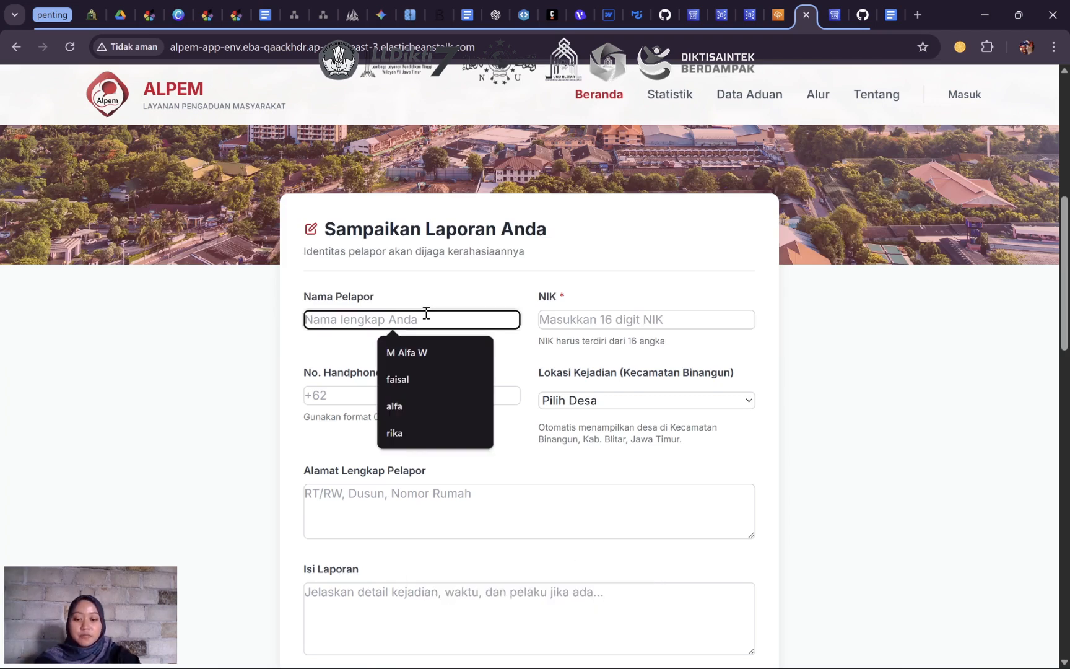
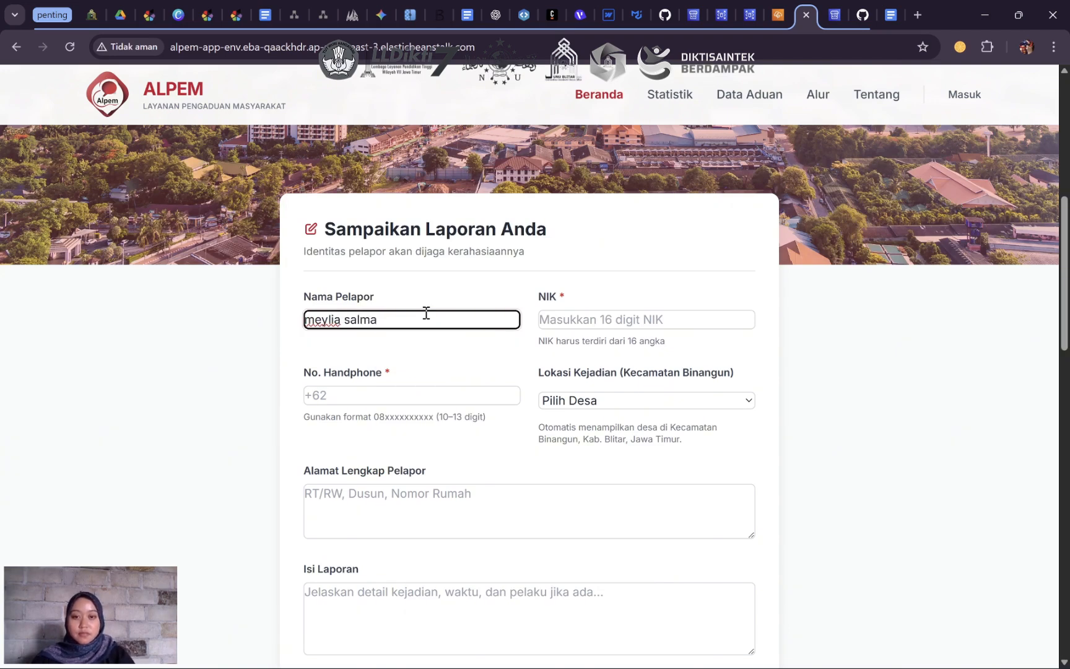
pyautogui.click(559, 319)
pyautogui.click(661, 385)
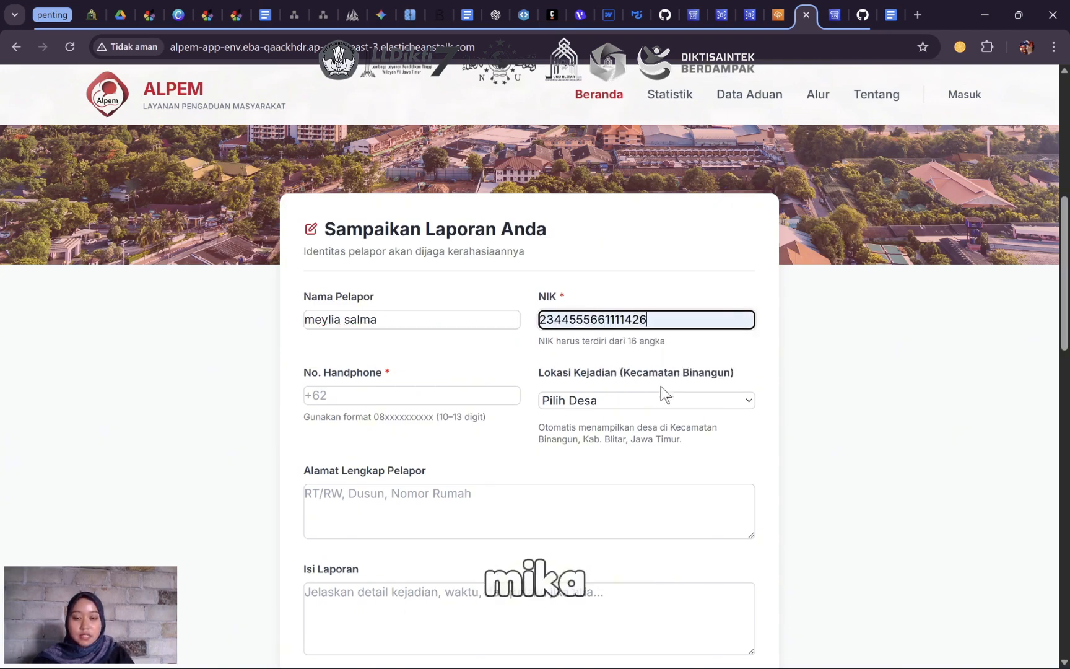
pyautogui.click(412, 396)
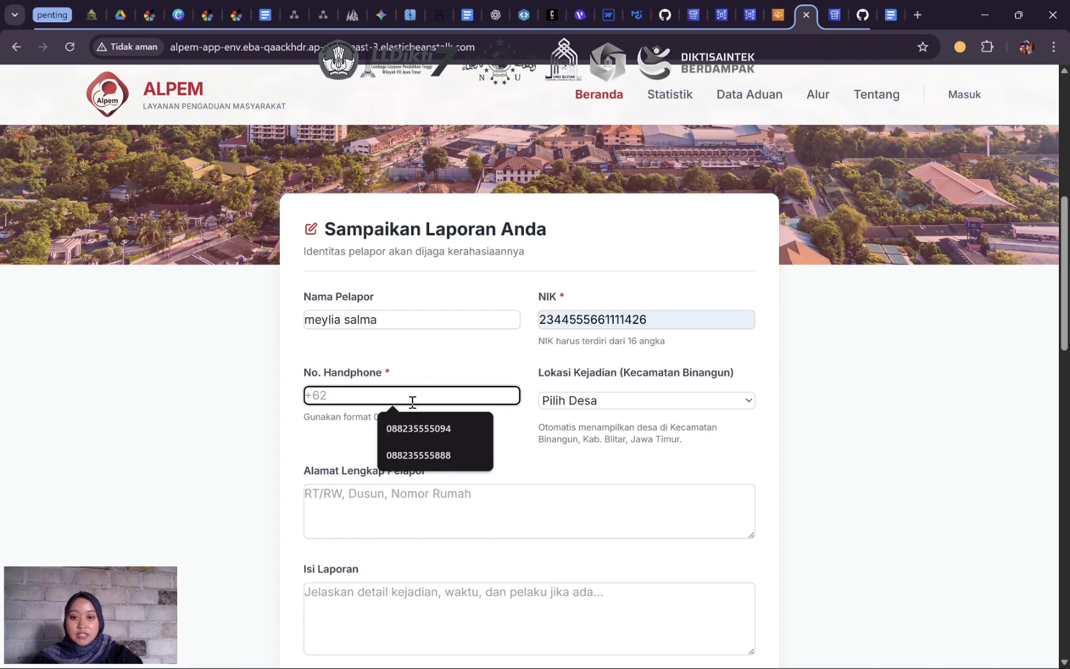
pyautogui.click(426, 426)
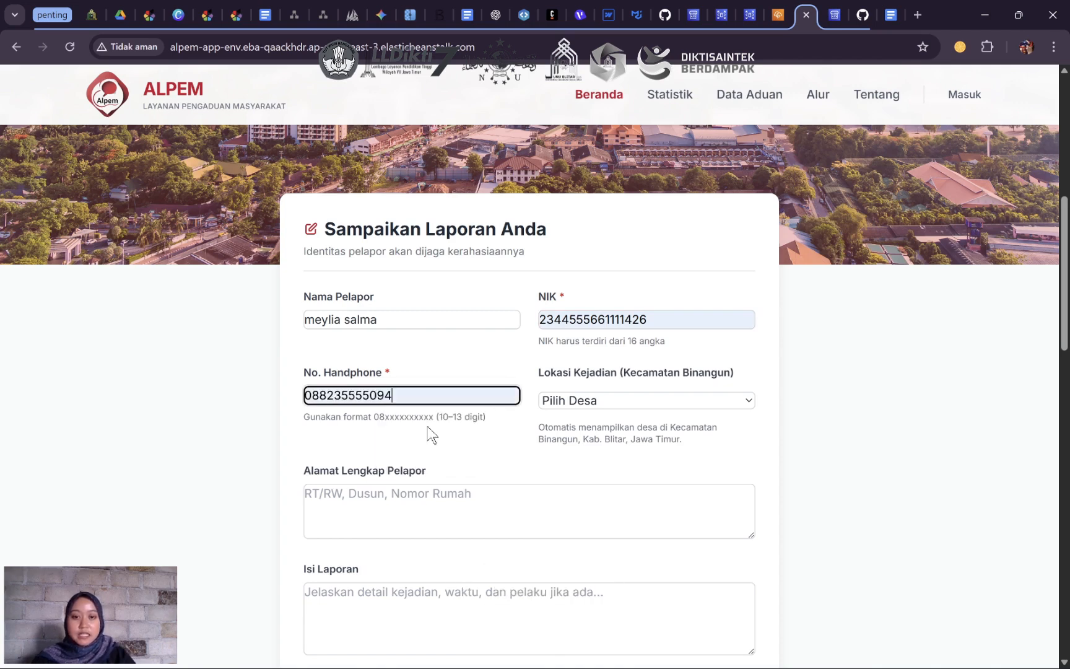
pyautogui.click(593, 402)
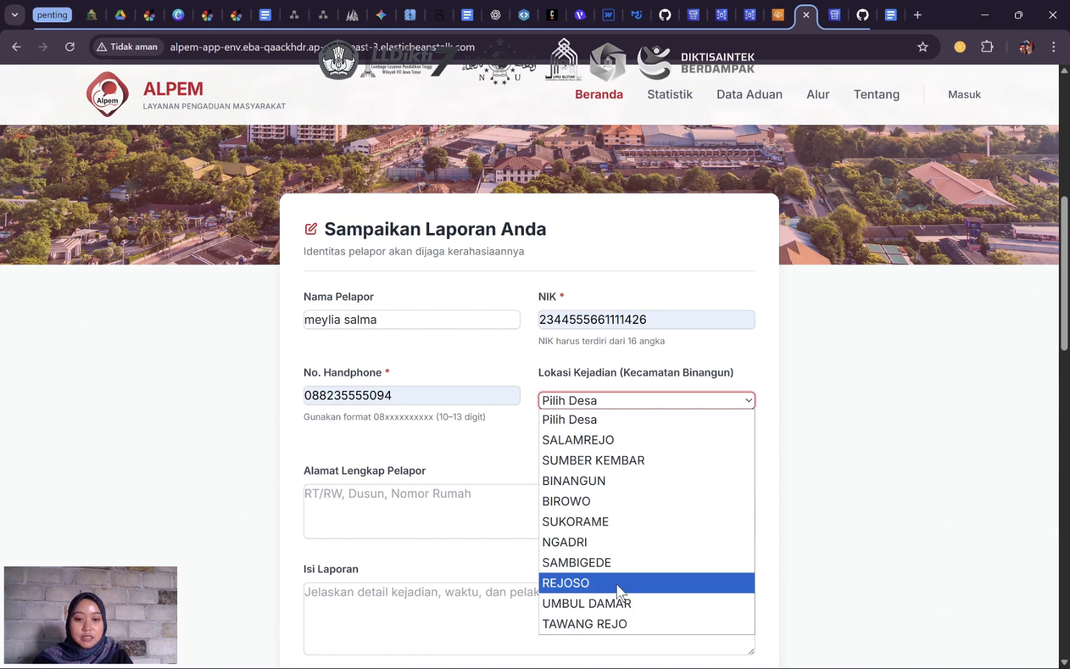
pyautogui.click(620, 585)
pyautogui.click(427, 495)
pyautogui.write('Rt 03 Rw')
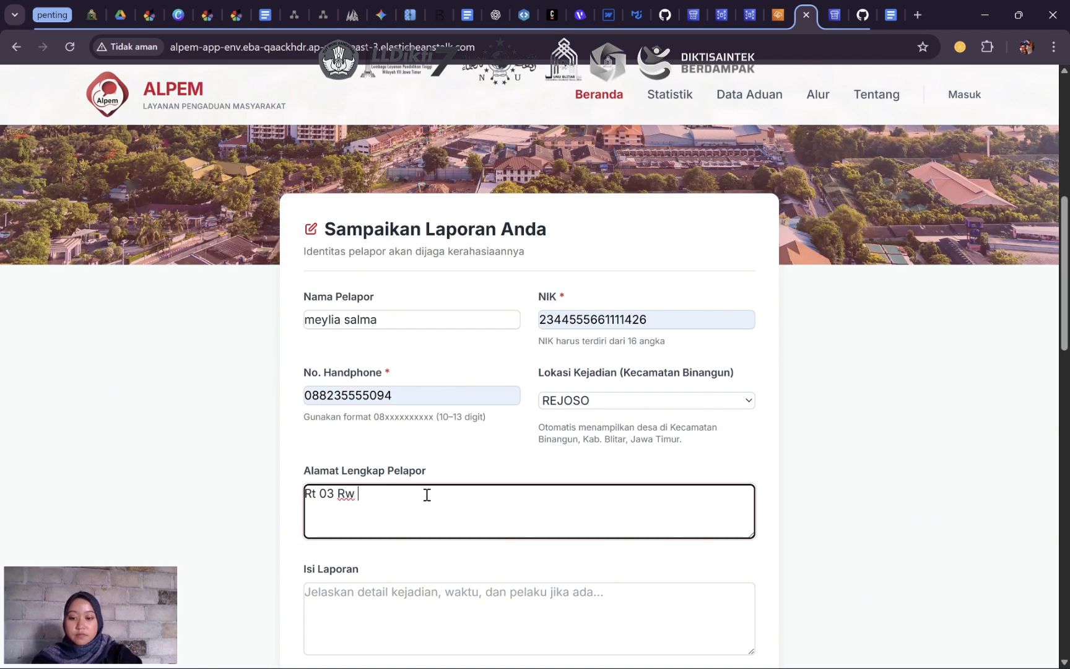
pyautogui.scroll(-4, 426, 495)
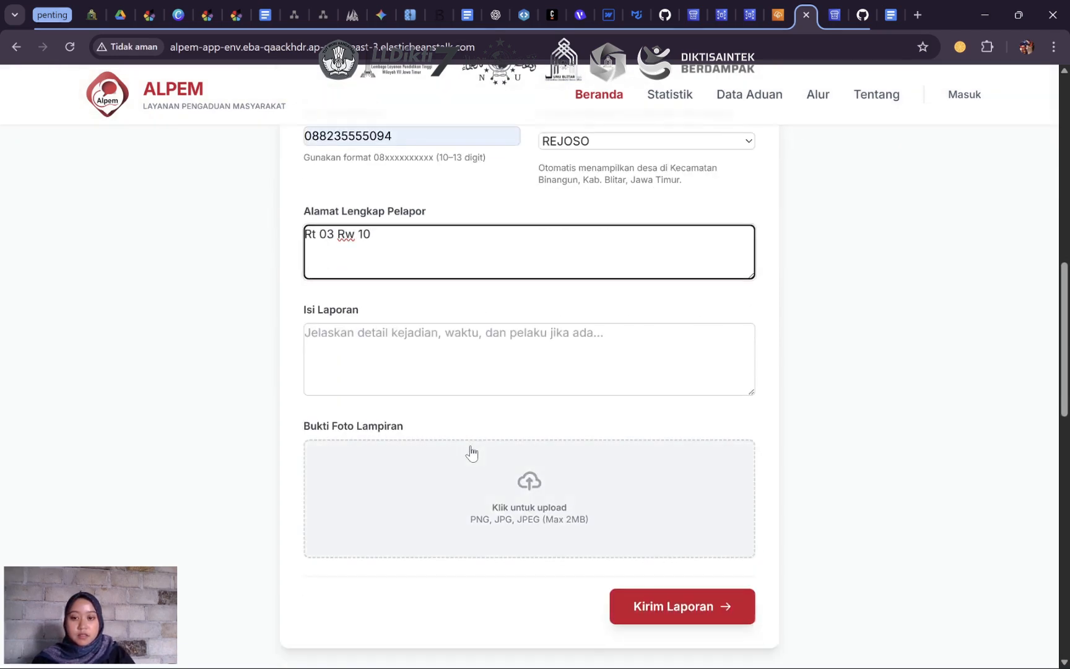
# Step: Describe the issue as 'tolong perbaiki jalannya', attach the damaged road photo, and submit
pyautogui.click(372, 348)
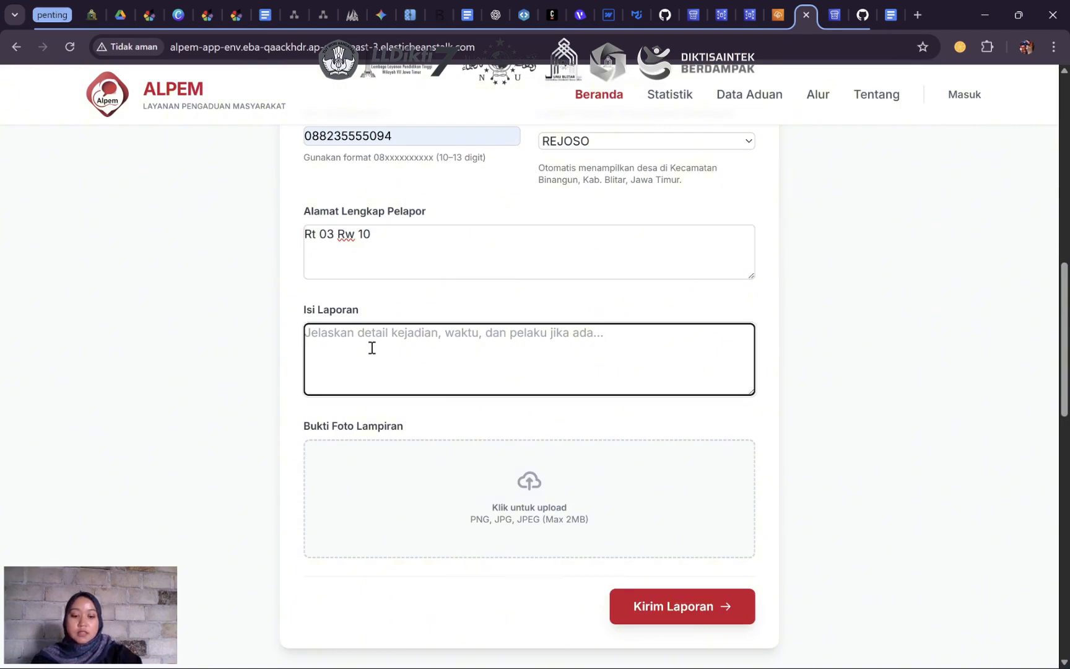
pyautogui.write('m')
pyautogui.press('BackSpace')
pyautogui.write('tolon')
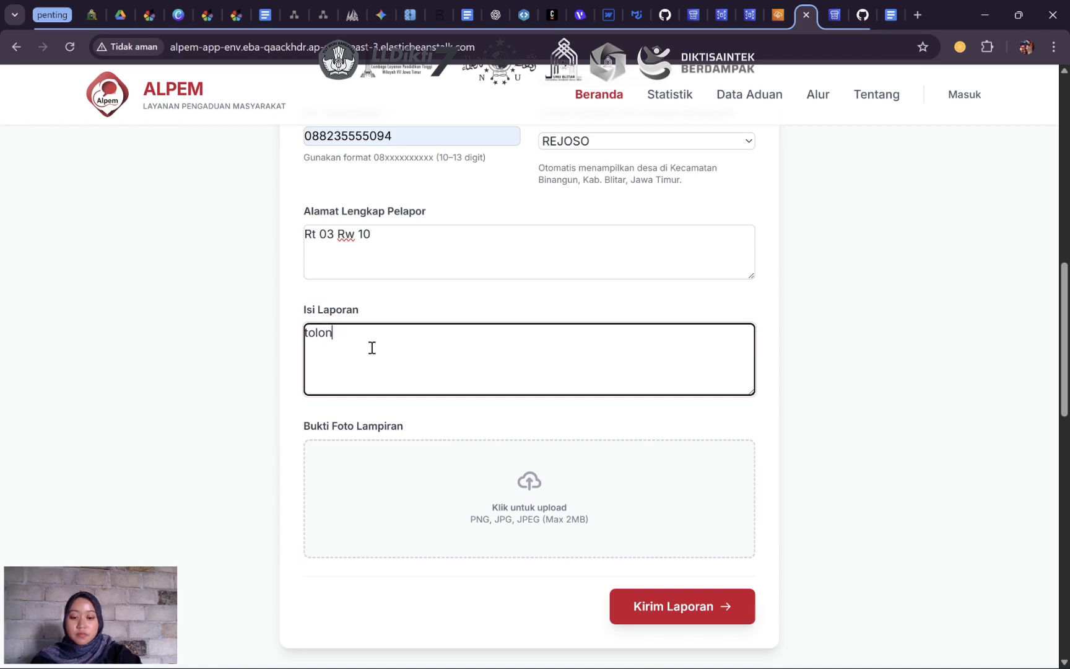
pyautogui.write('g perbaiki jalannya')
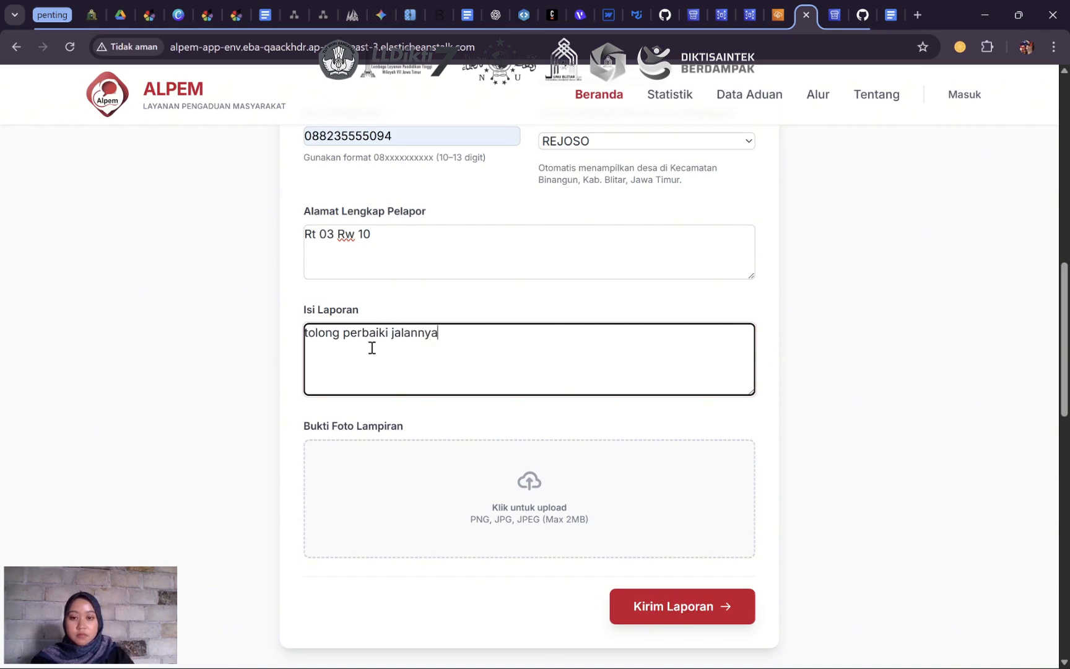
pyautogui.click(464, 480)
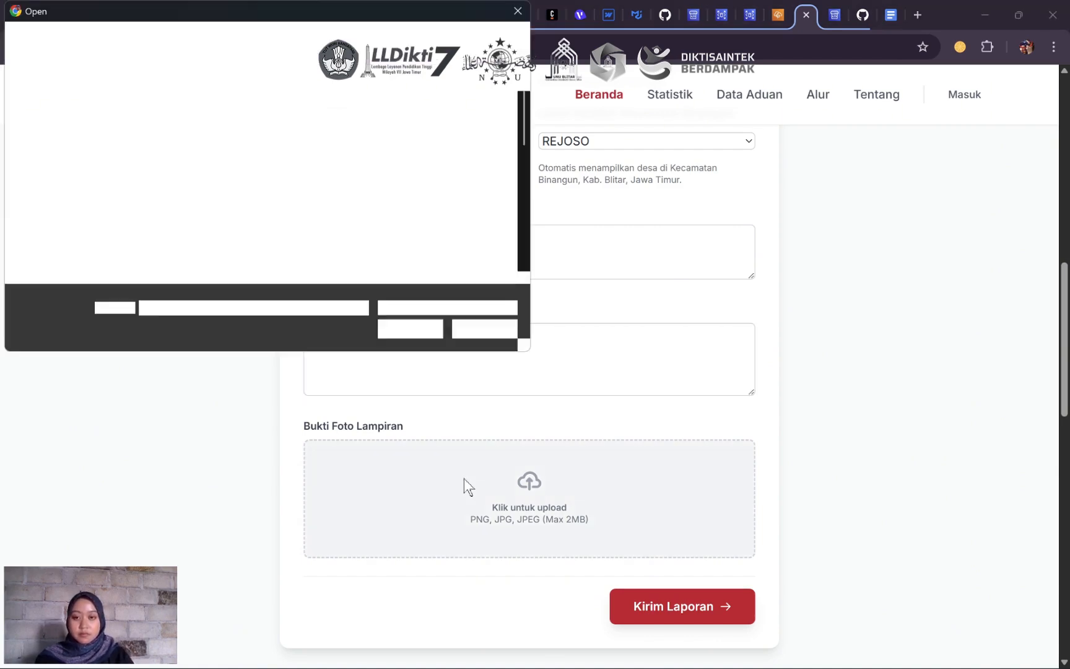
pyautogui.doubleClick(372, 234)
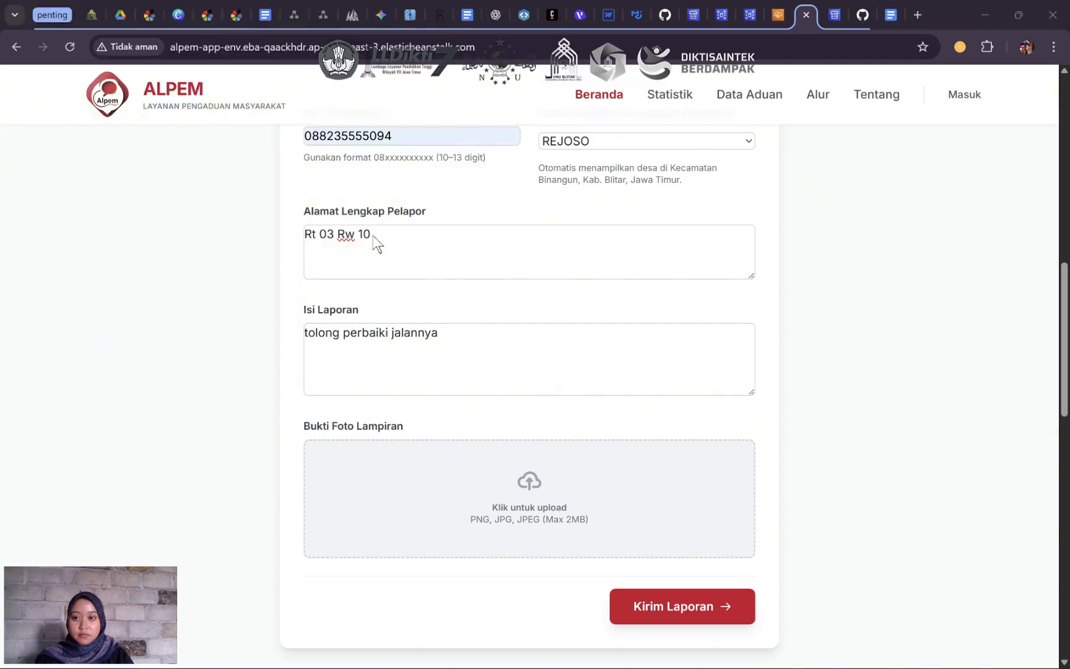
pyautogui.click(666, 607)
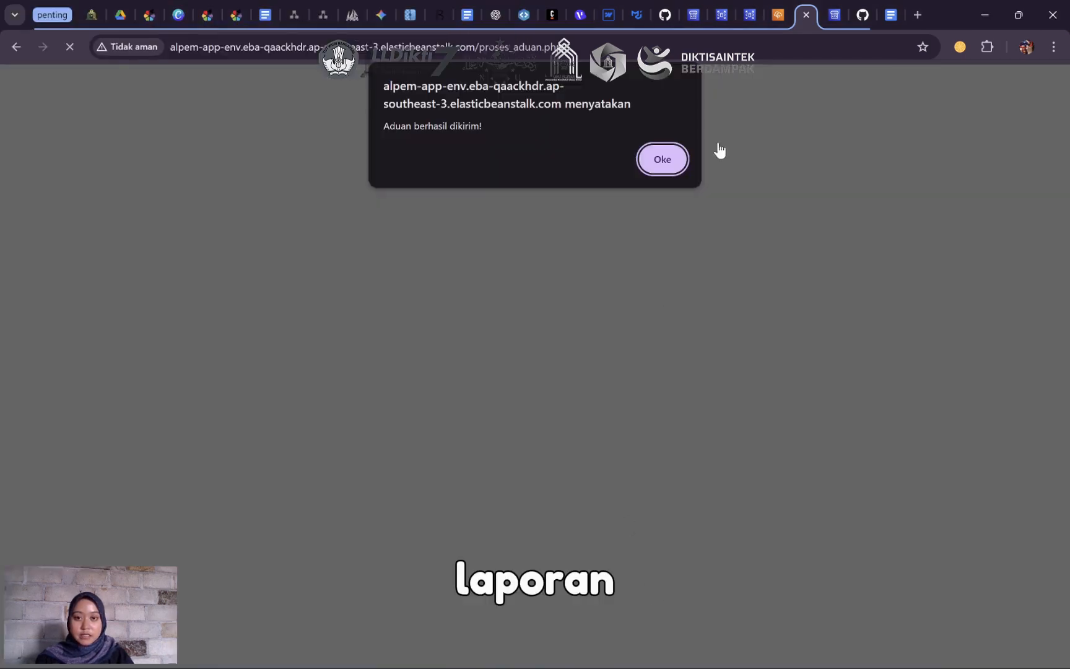
pyautogui.click(658, 158)
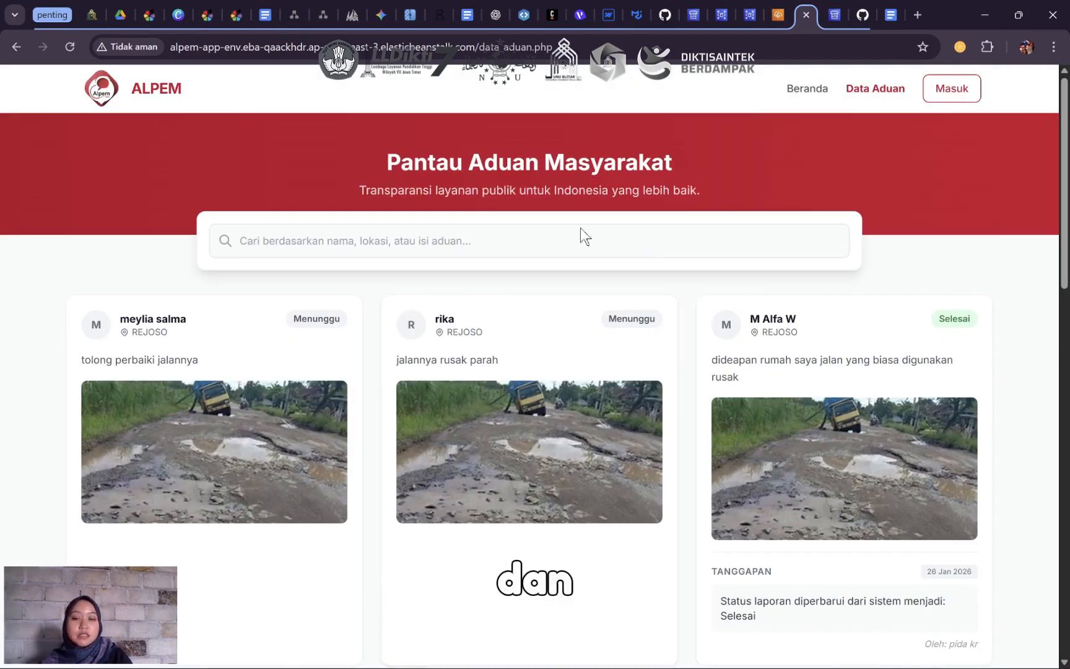
pyautogui.scroll(-2, 525, 404)
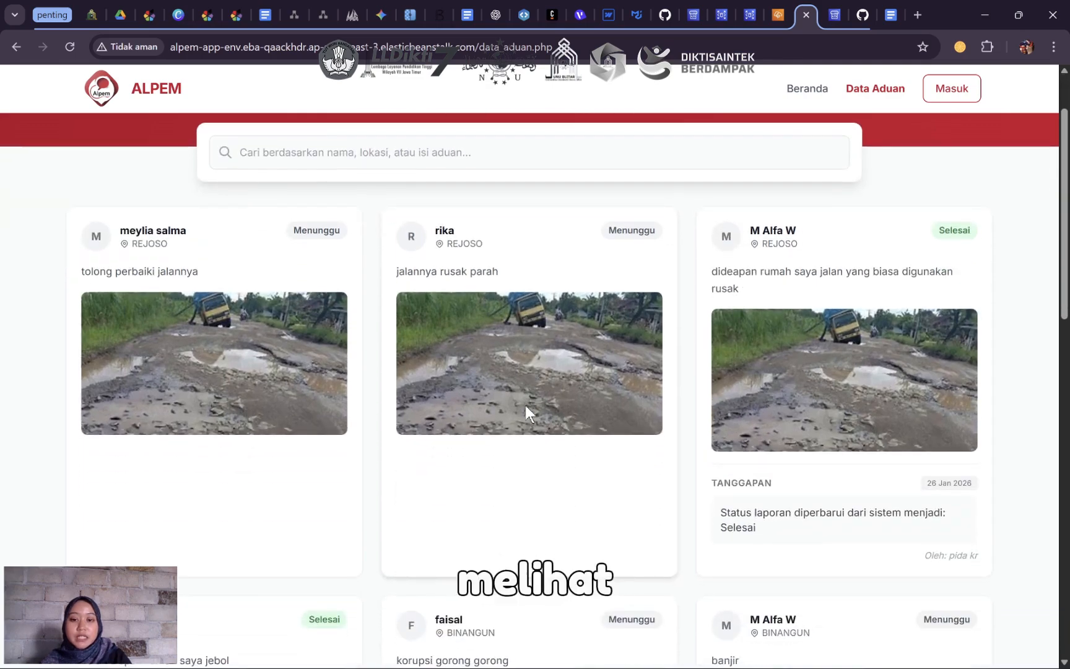
pyautogui.scroll(2, 525, 405)
pyautogui.scroll(-2, 525, 405)
pyautogui.scroll(2, 525, 404)
pyautogui.scroll(-6, 525, 405)
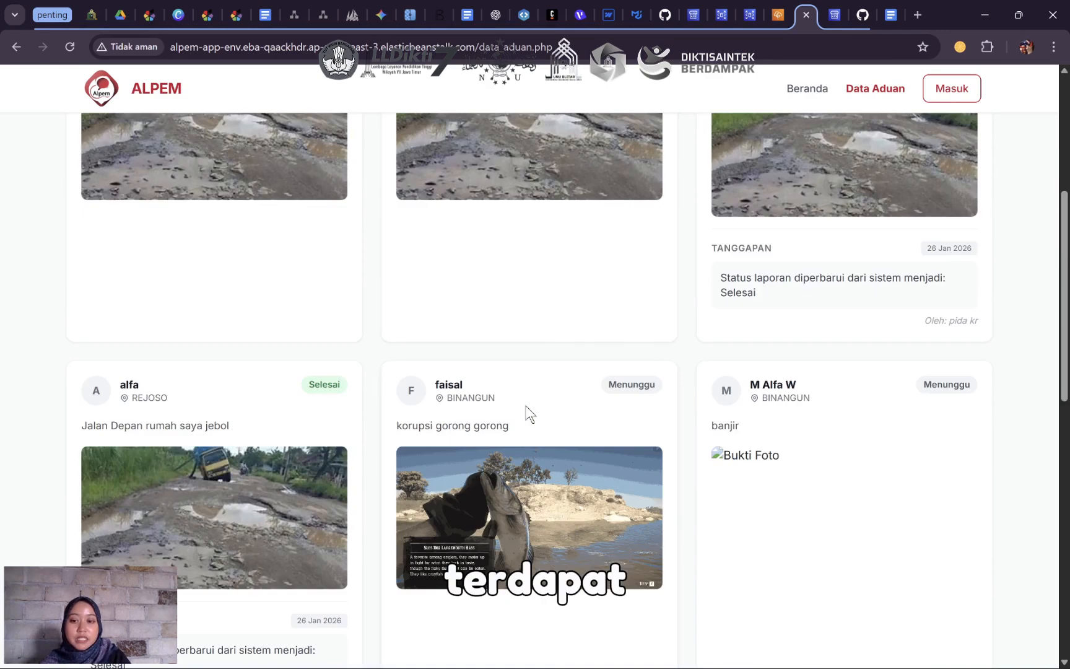
pyautogui.scroll(6, 525, 405)
pyautogui.scroll(-1, 525, 404)
pyautogui.scroll(1, 526, 405)
pyautogui.scroll(-5, 523, 384)
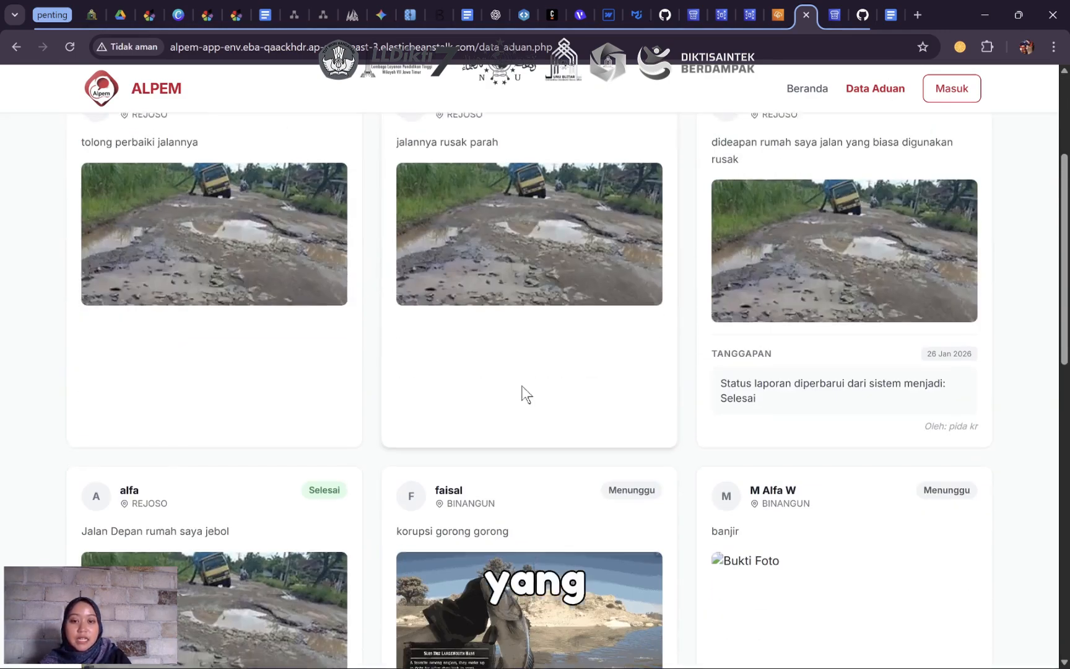
pyautogui.scroll(4, 523, 385)
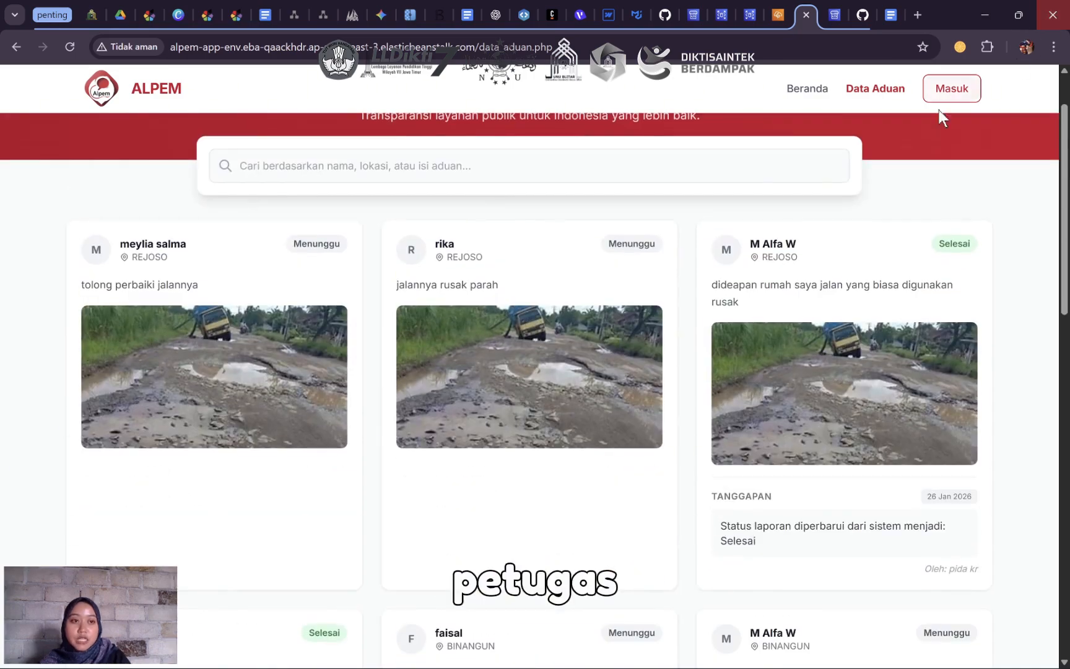
# Step: On the login page, choose the Petugas role and enter the officer's username and password
pyautogui.click(947, 89)
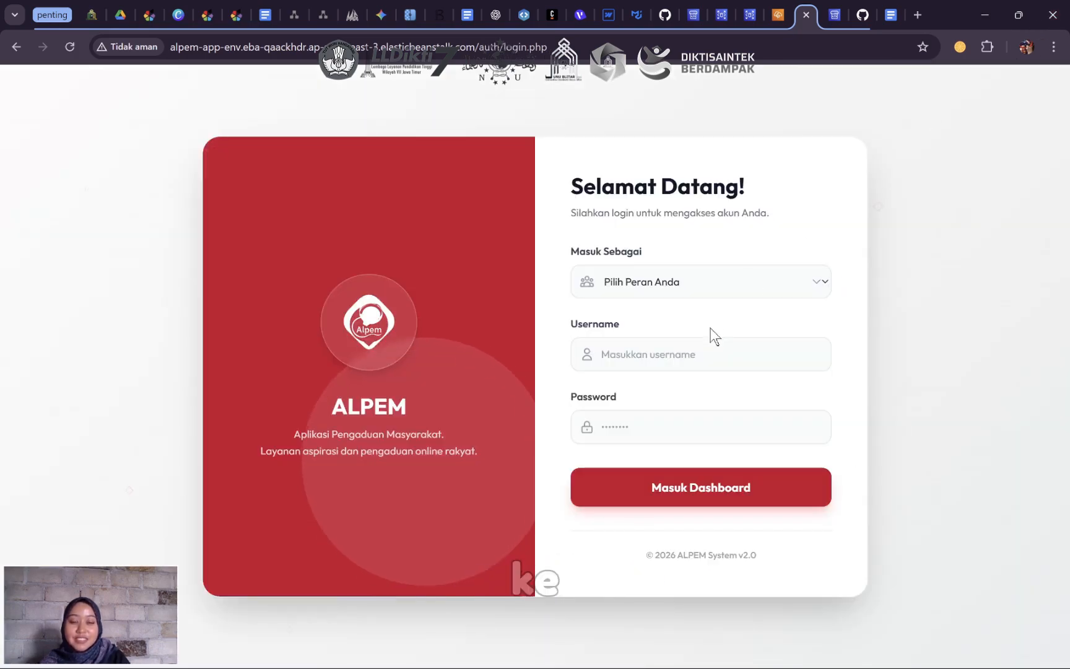
pyautogui.click(750, 286)
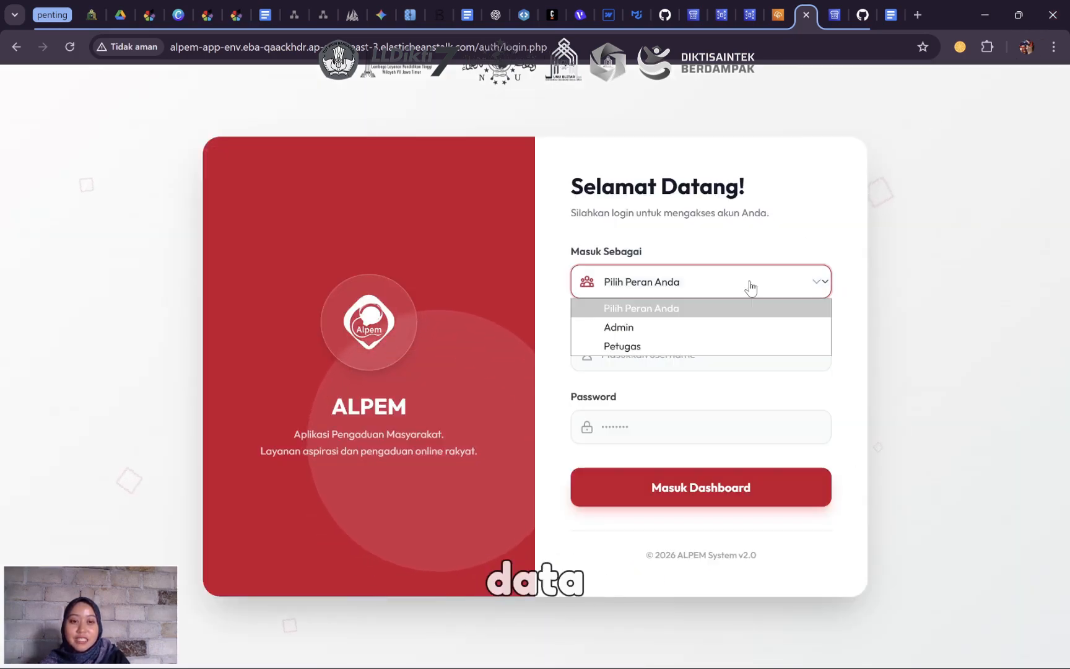
pyautogui.click(724, 348)
pyautogui.click(691, 359)
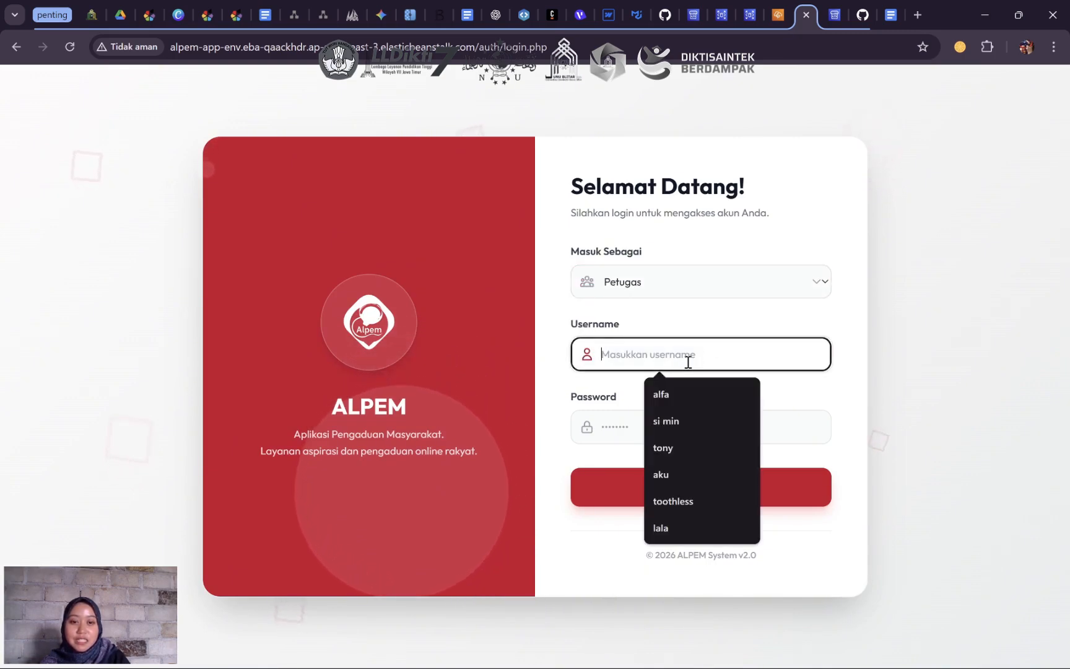
pyautogui.write('pid')
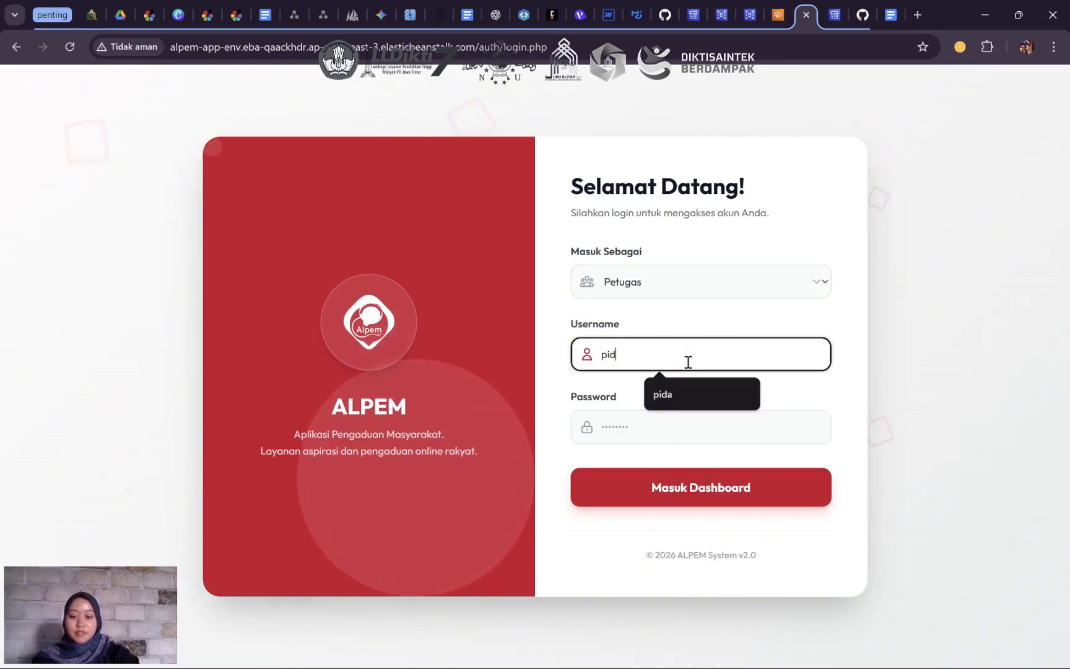
pyautogui.write('apida')
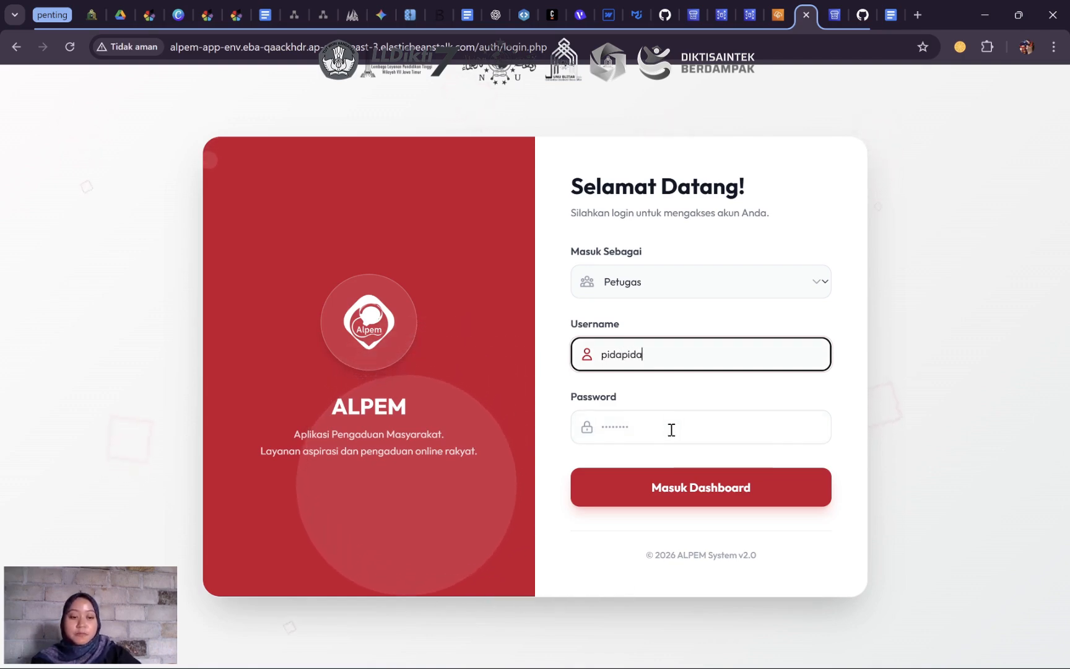
pyautogui.press('BackSpace')
pyautogui.press('BackSpace')
pyautogui.click(650, 429)
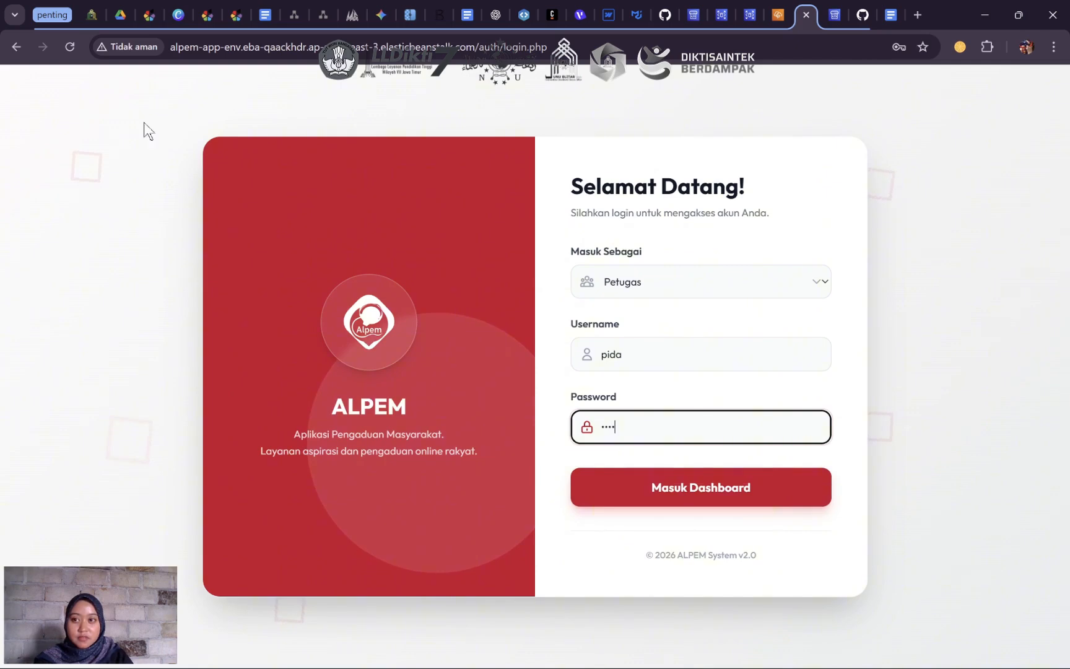
pyautogui.click(71, 47)
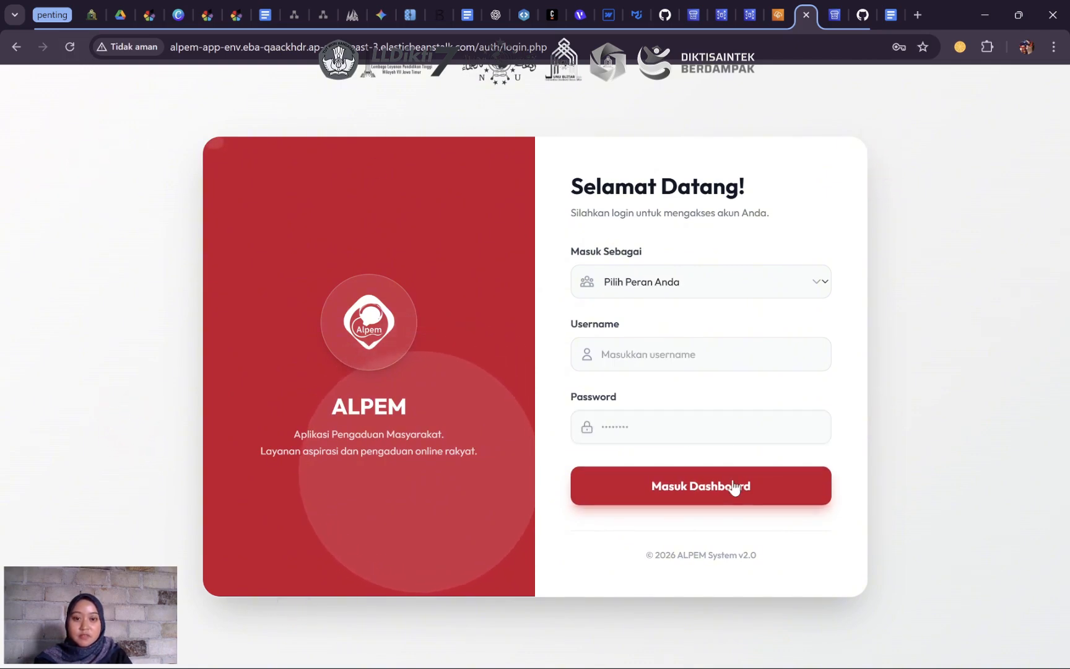
# Step: Reselect Petugas, re-enter the officer's credentials, and log in to Dashboard Petugas
pyautogui.click(708, 285)
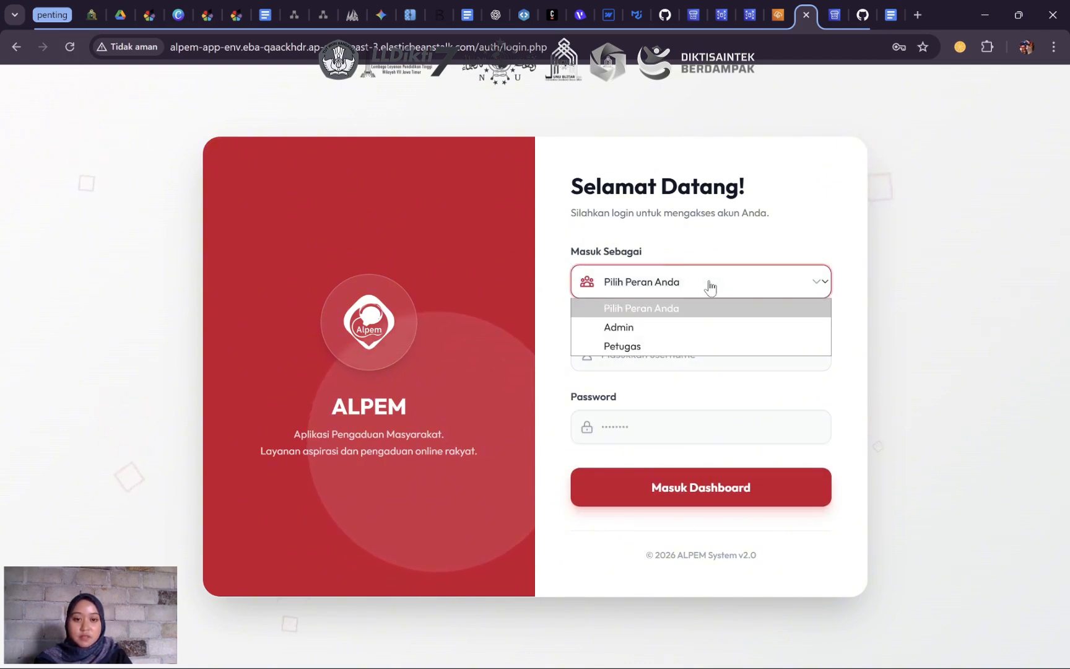
pyautogui.click(670, 351)
pyautogui.click(653, 358)
pyautogui.write('pida')
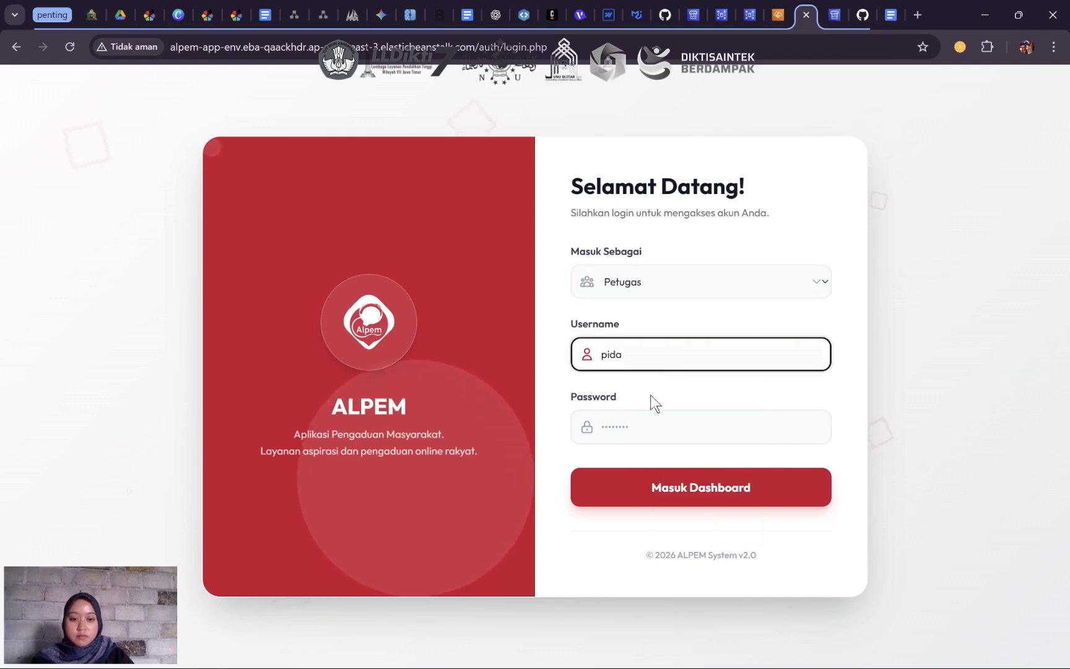
pyautogui.click(643, 434)
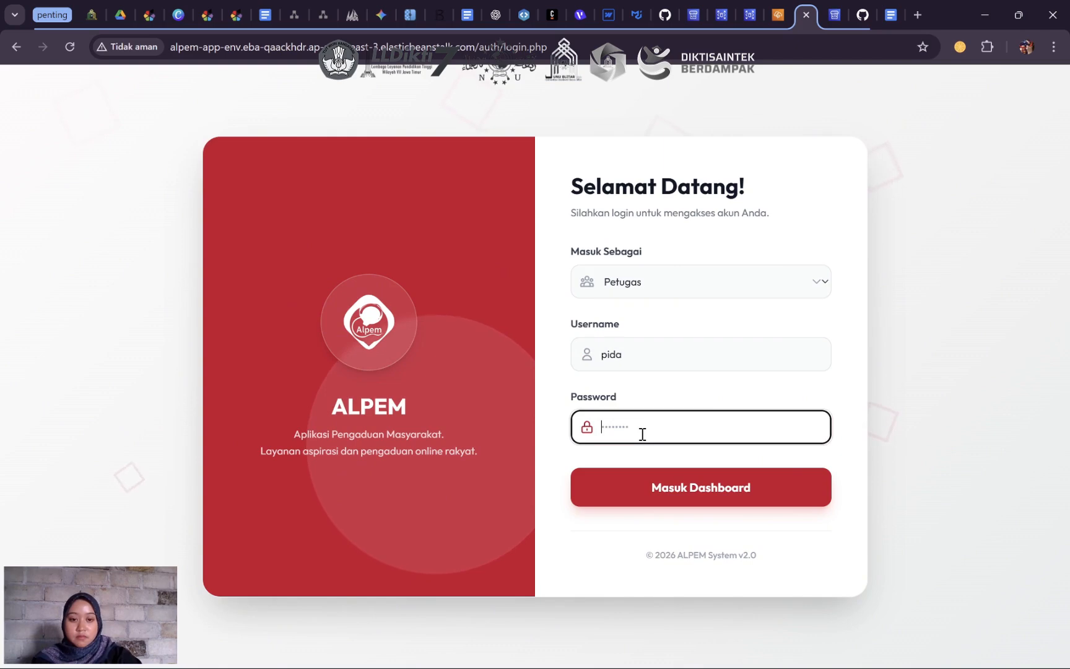
pyautogui.write('••••')
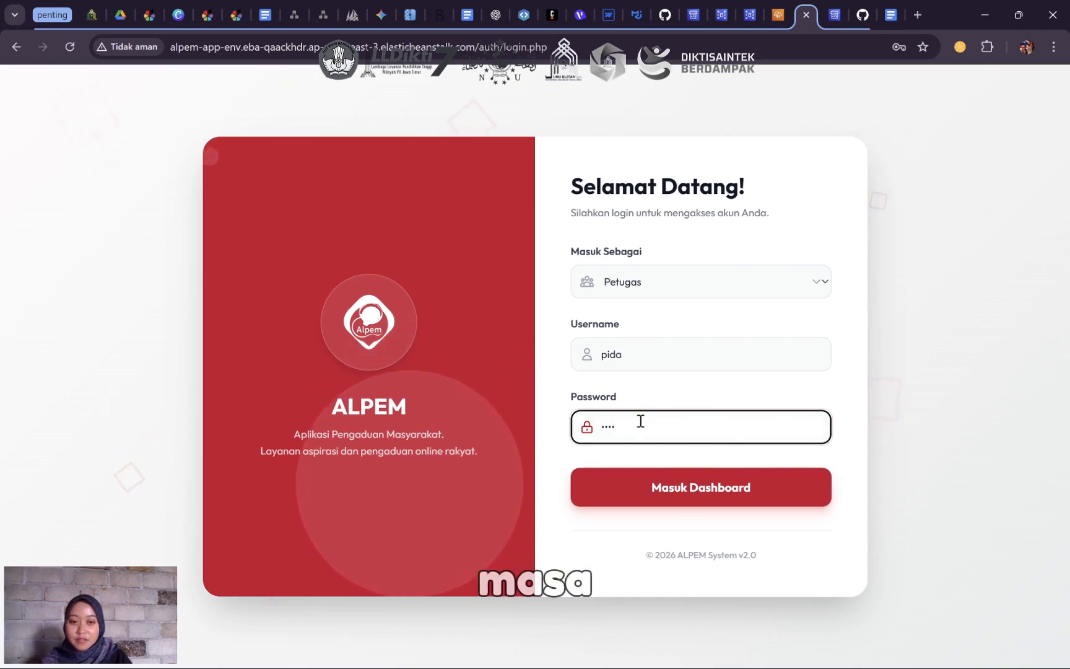
pyautogui.click(626, 494)
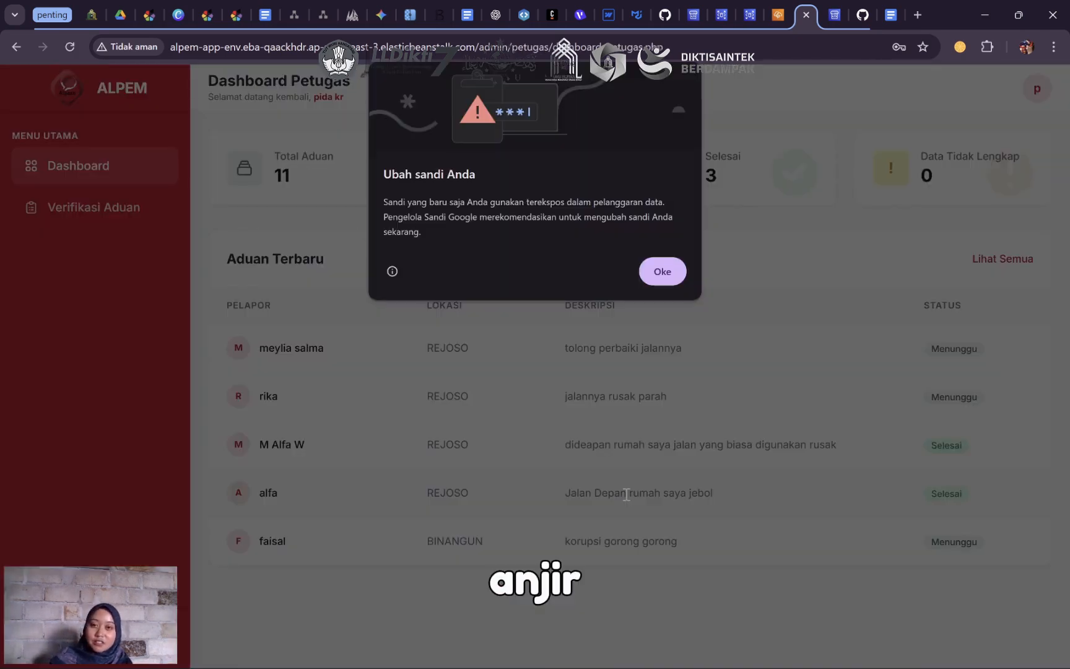
# Step: Dismiss the exposed-password warning and retry the Petugas login with the password re-entered
pyautogui.click(663, 272)
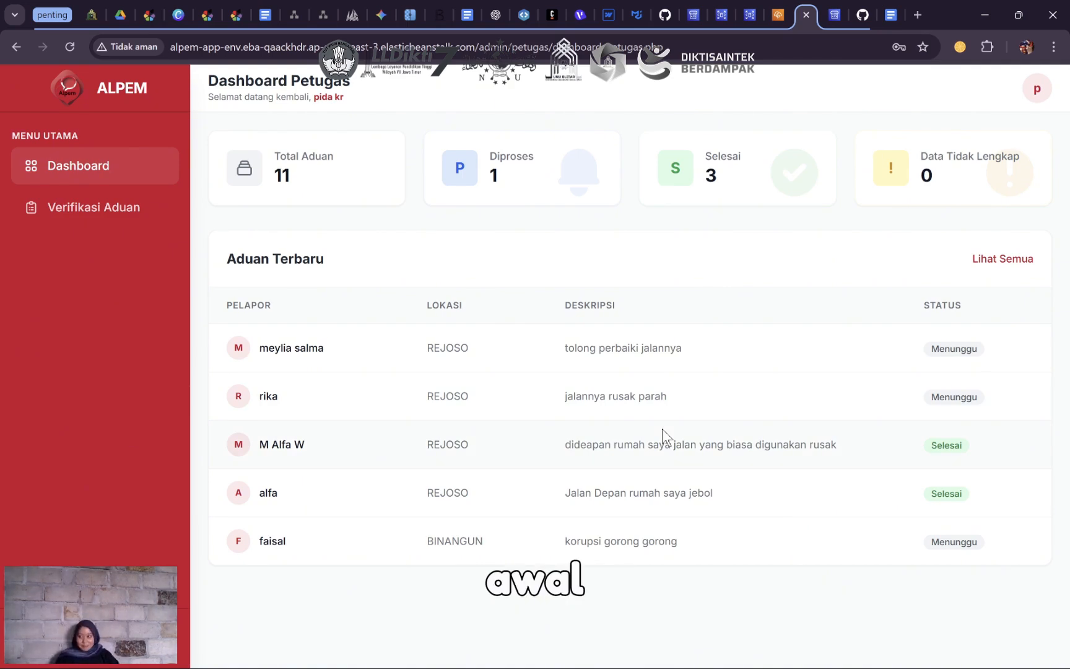
pyautogui.hscroll(-5, 662, 429)
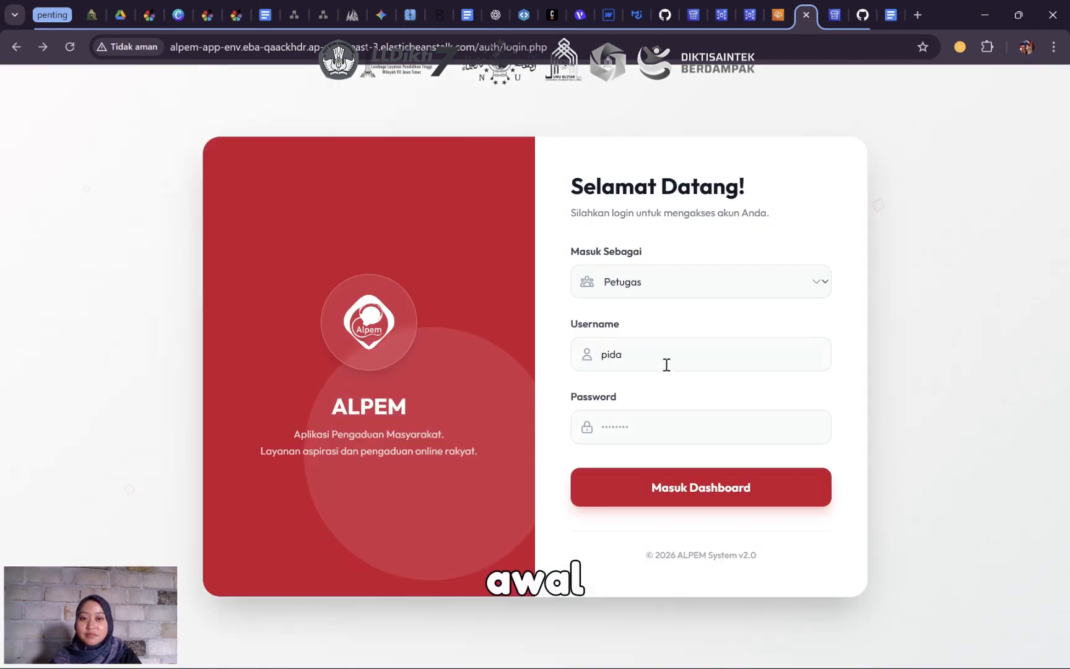
pyautogui.click(656, 425)
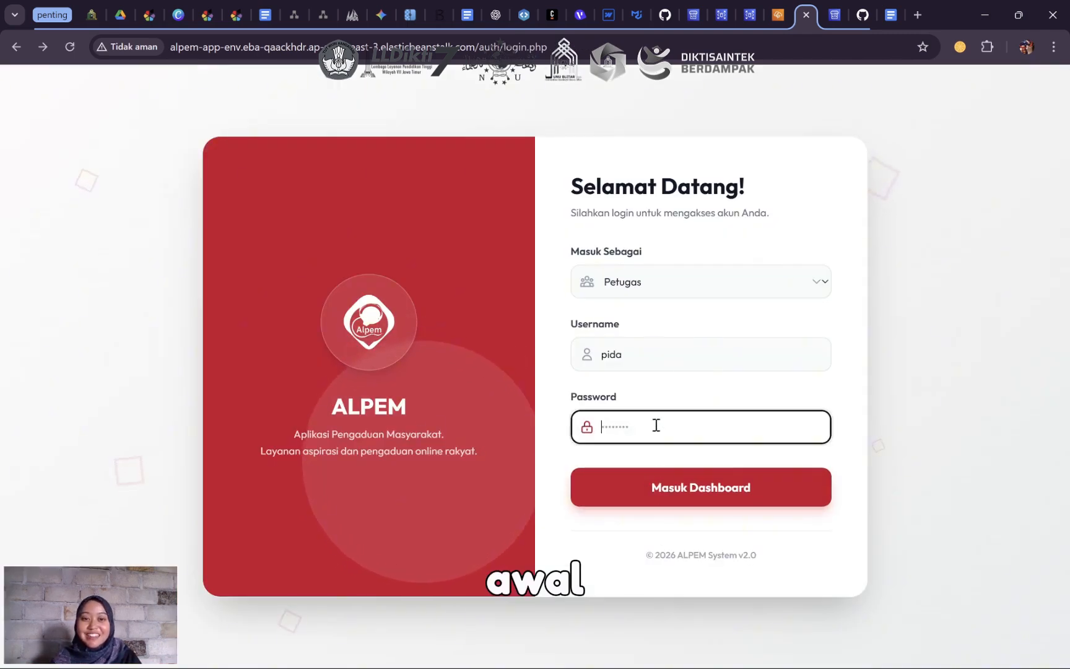
pyautogui.write('pid')
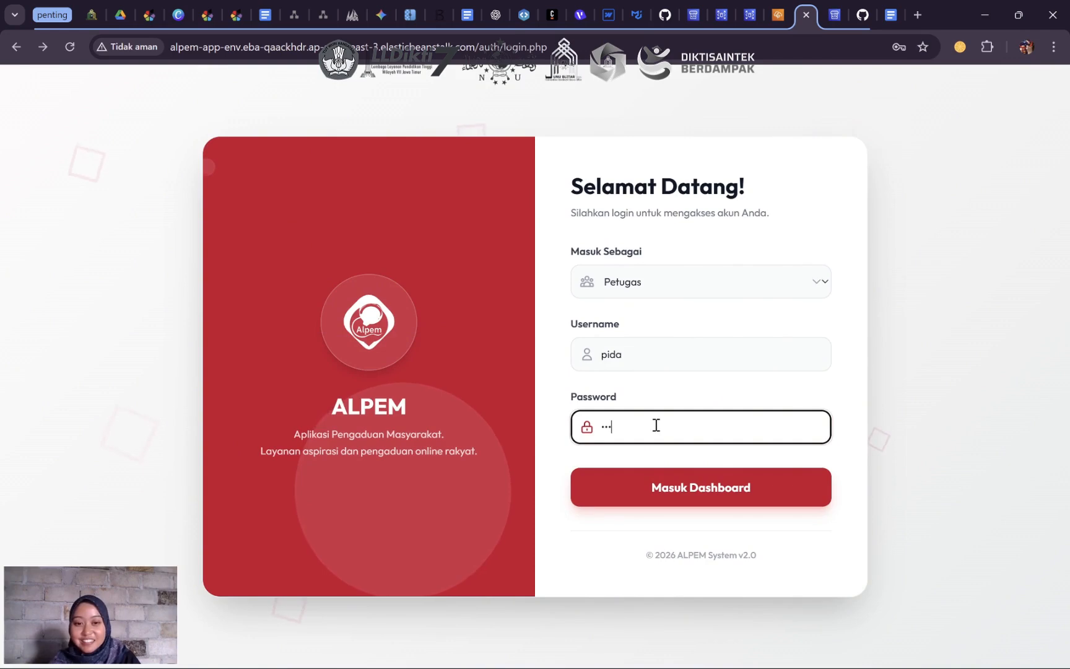
pyautogui.write('a')
pyautogui.click(654, 490)
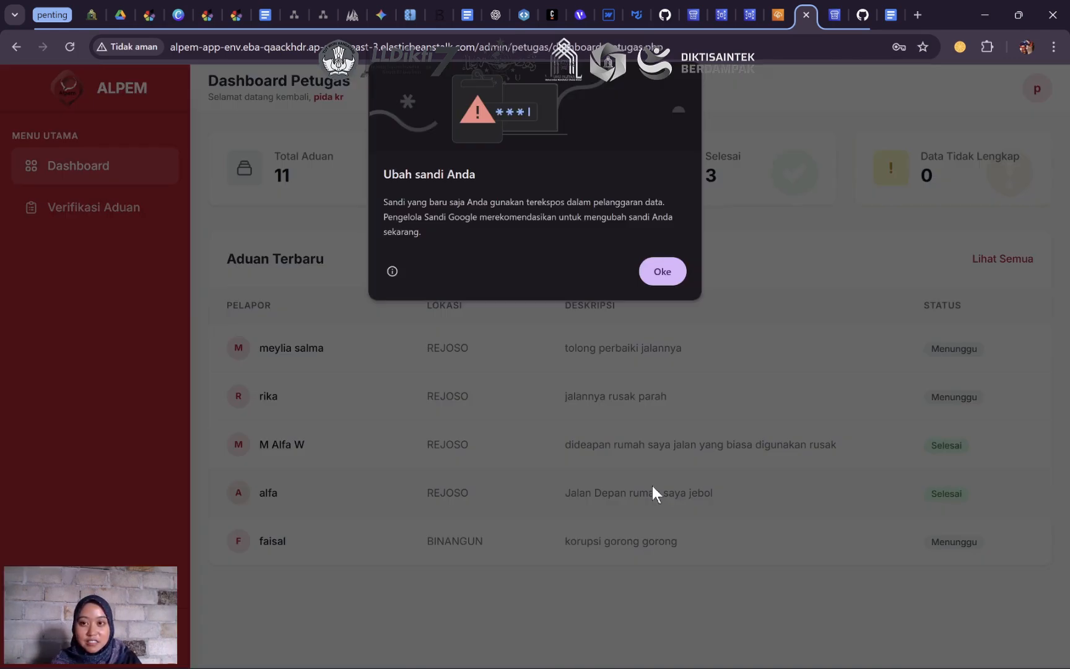
pyautogui.click(677, 270)
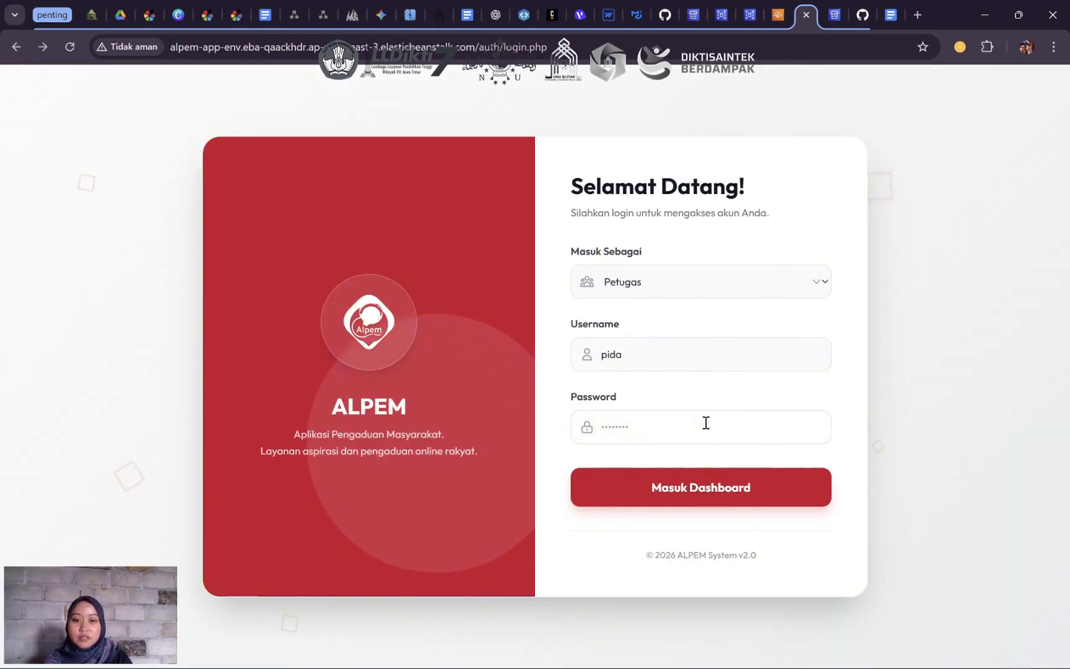
# Step: Correct the mistyped password, sign in as Petugas, and dismiss the browser's password warning
pyautogui.click(685, 429)
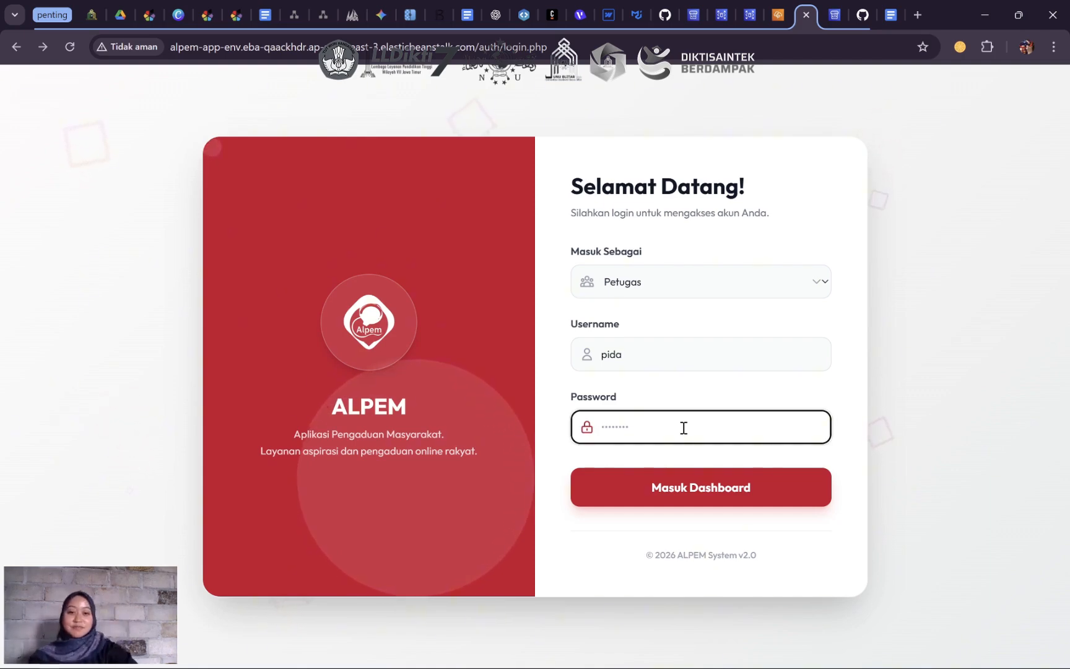
pyautogui.write('•••')
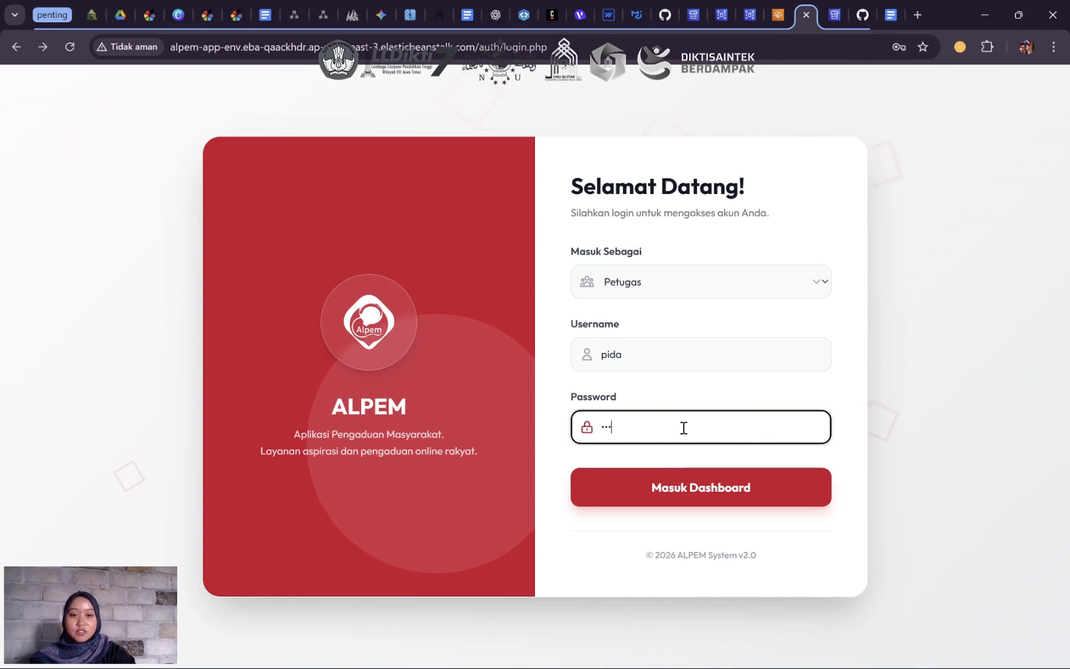
pyautogui.press('BackSpace')
pyautogui.press('BackSpace')
pyautogui.press('BackSpace')
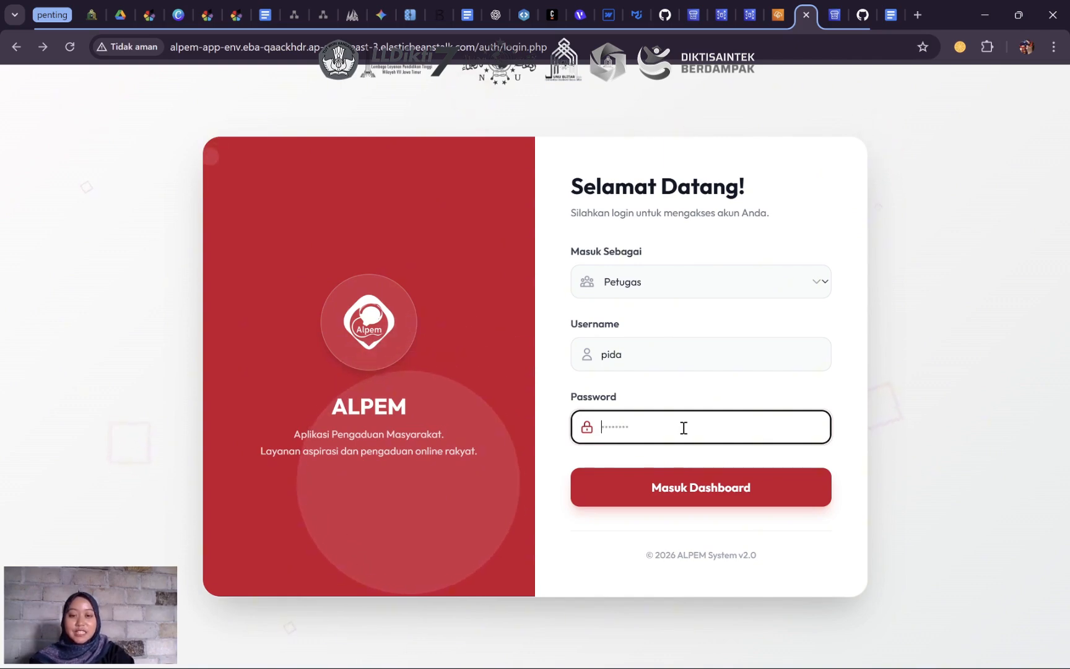
pyautogui.write('••')
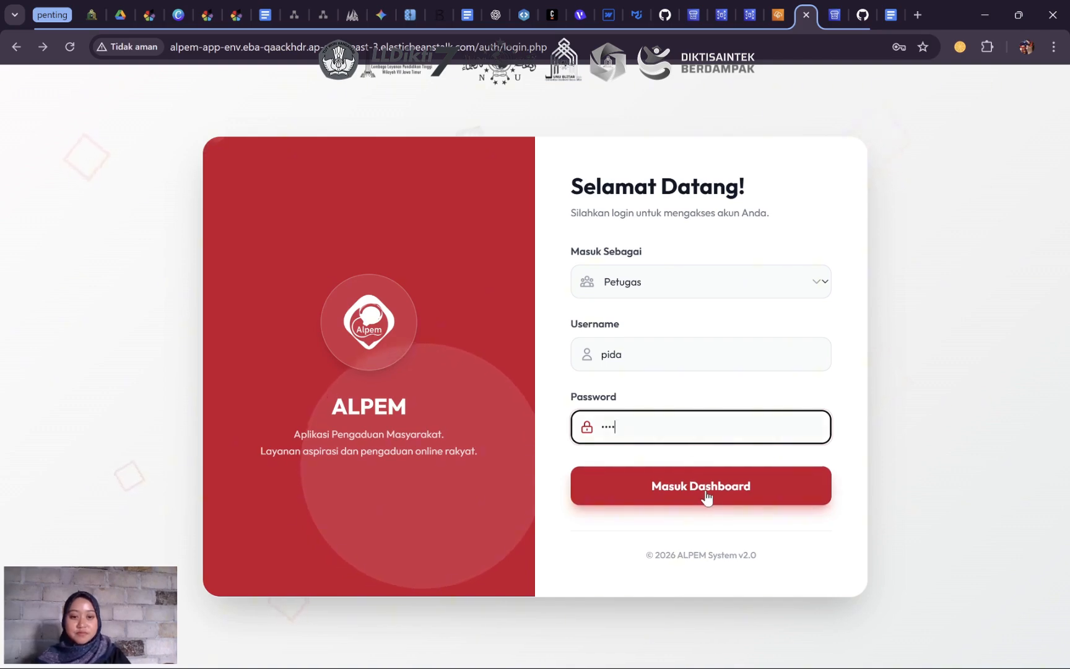
pyautogui.click(672, 485)
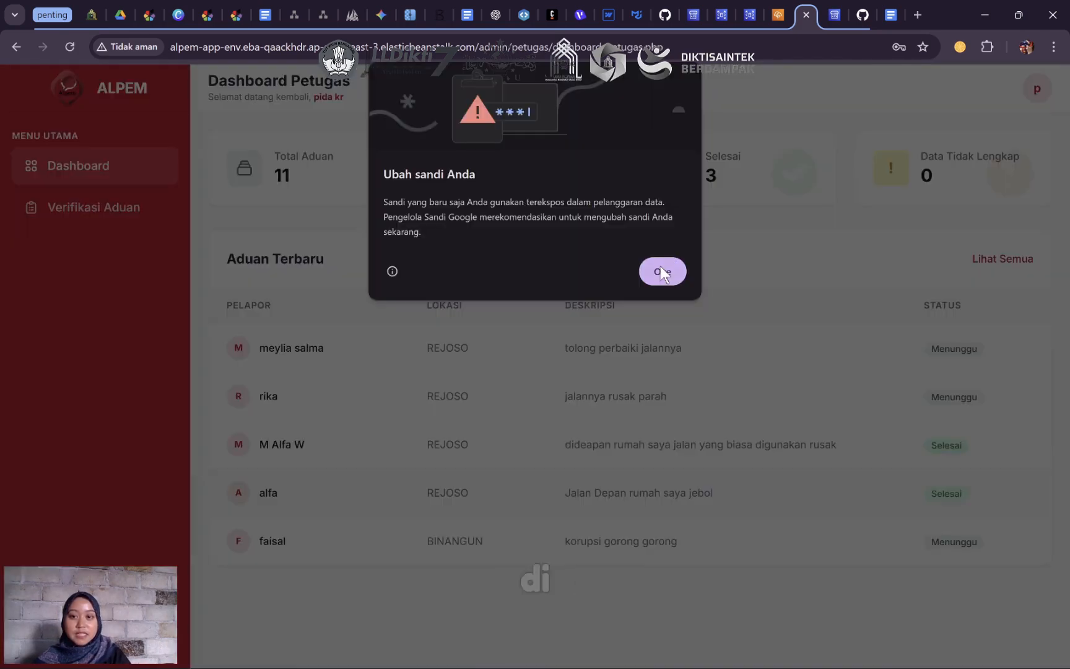
pyautogui.click(662, 271)
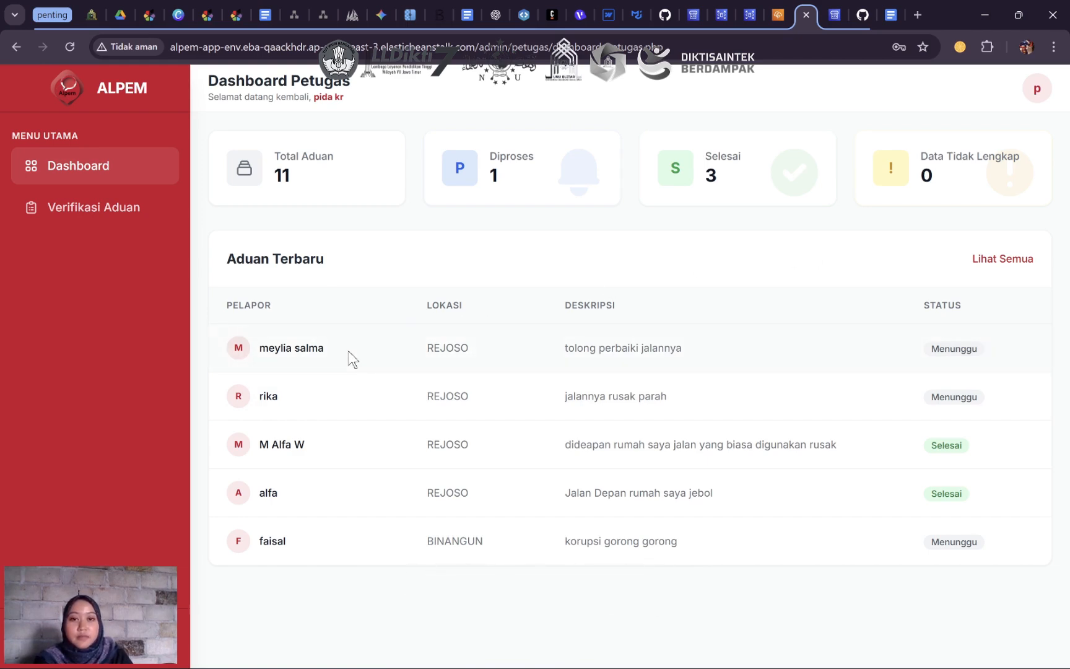
# Step: In Verifikasi Aduan, answer 'tolong perbaiki jalannya' with status Proses and reply 'akan diperbaiki', confirming the notice
pyautogui.click(94, 210)
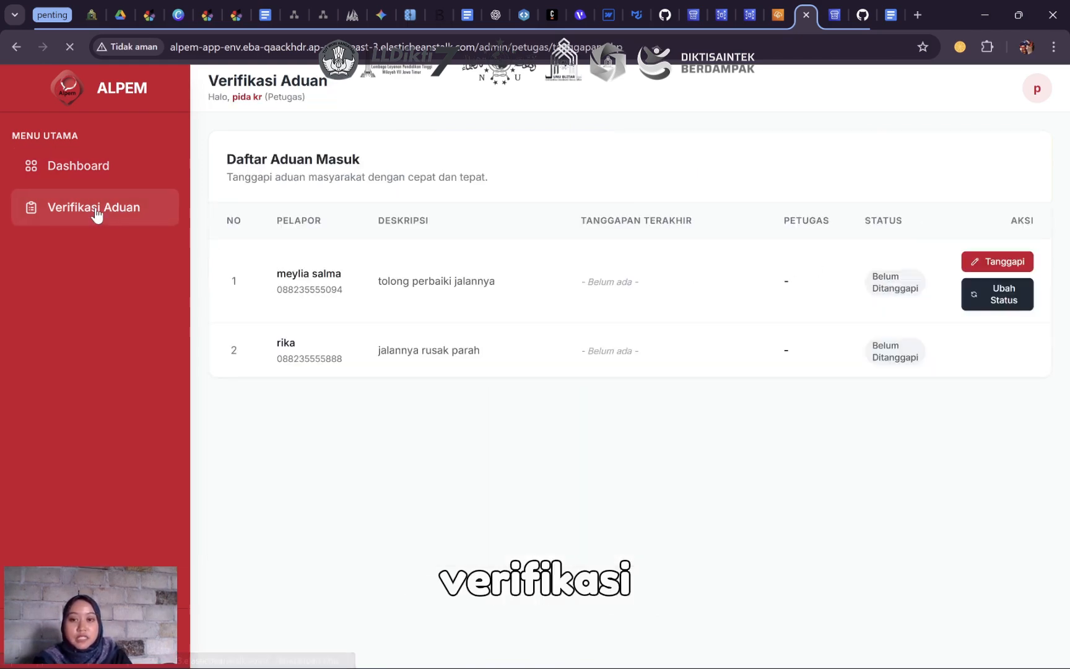
pyautogui.click(993, 262)
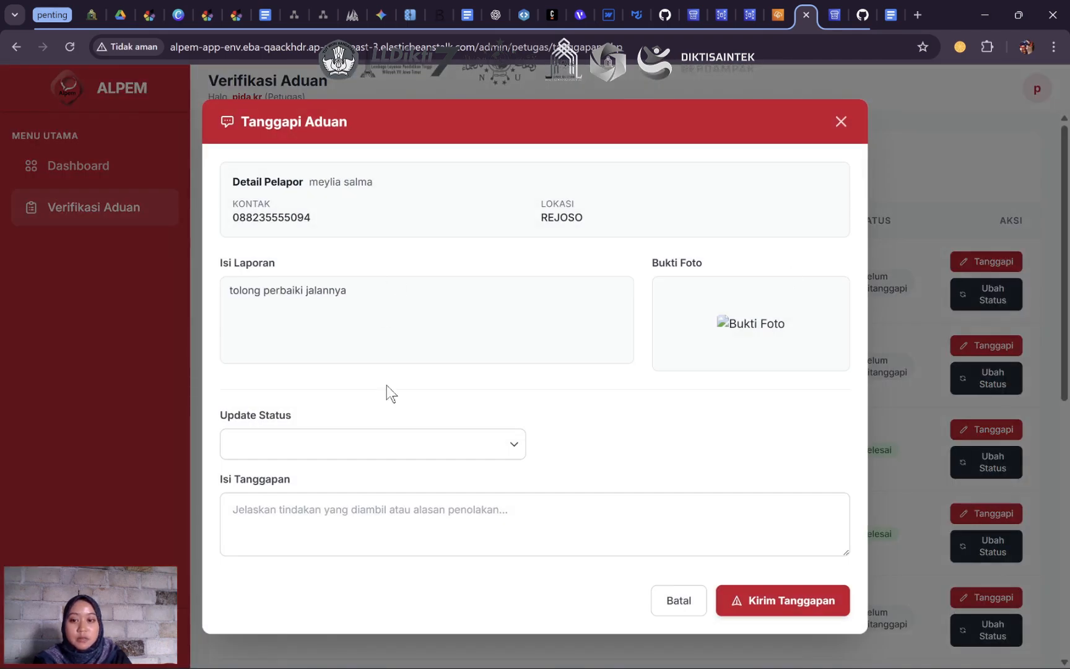
pyautogui.click(412, 448)
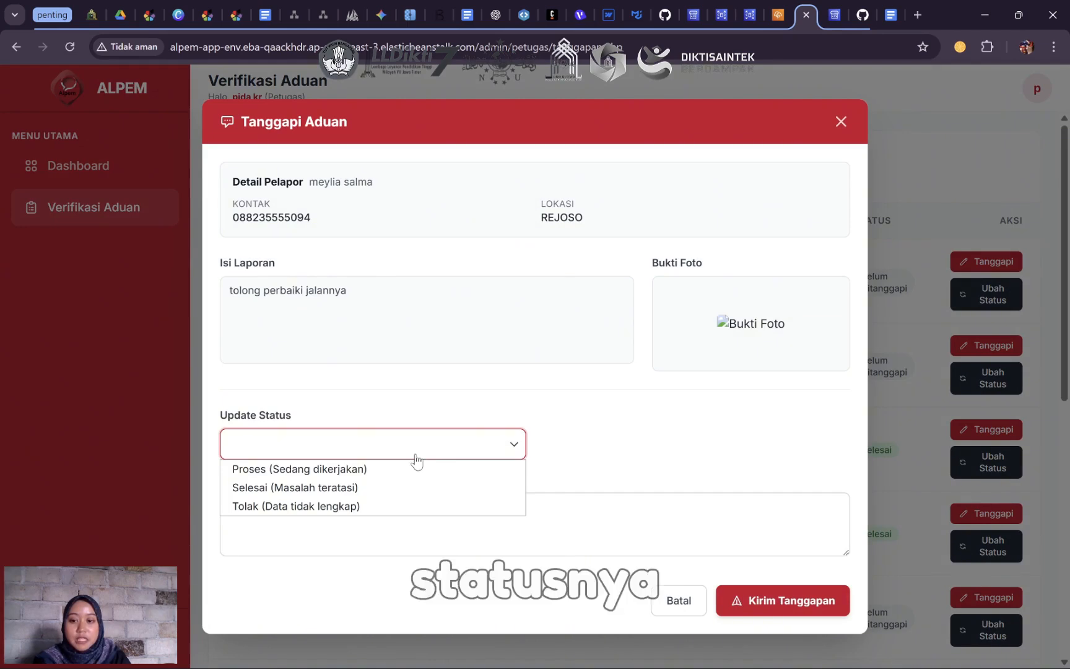
pyautogui.click(414, 466)
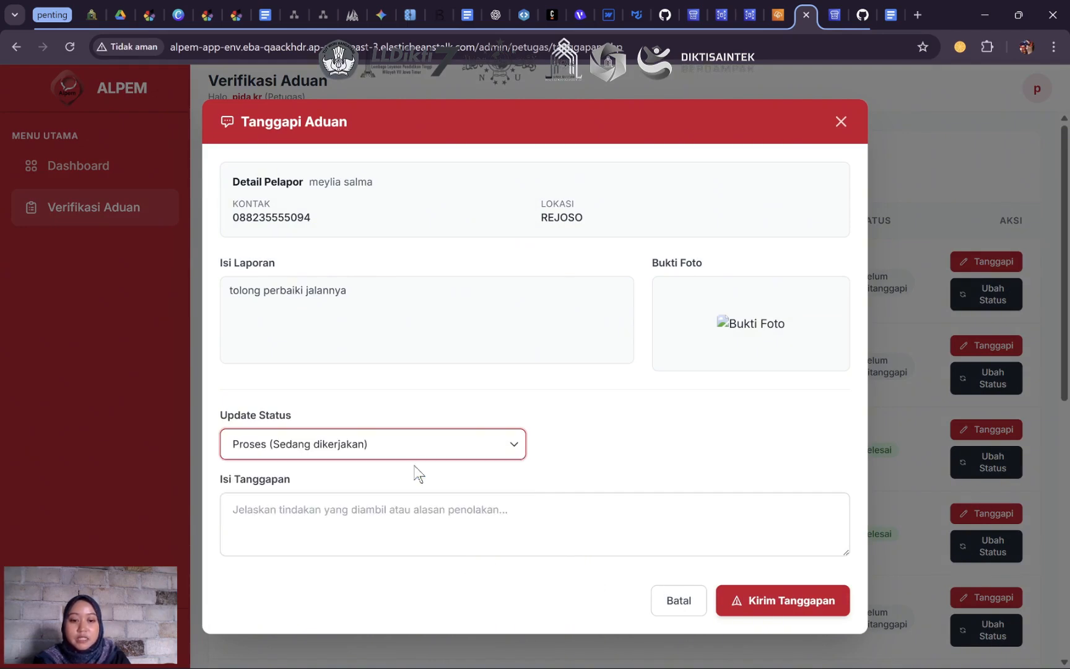
pyautogui.click(760, 599)
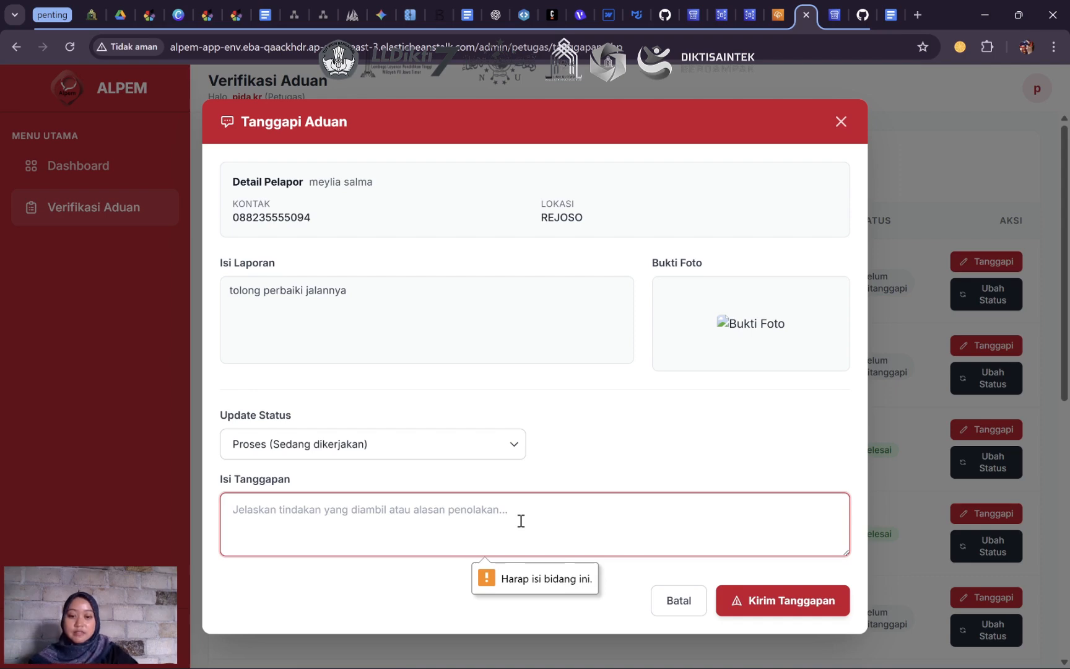
pyautogui.write('akan diperbaiki')
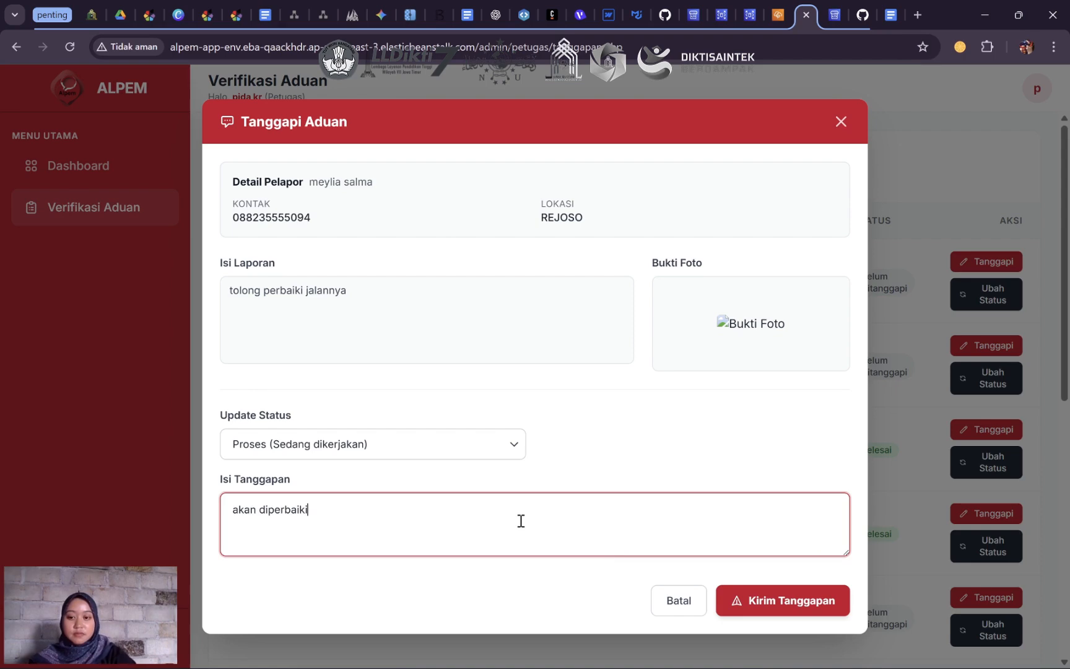
pyautogui.click(795, 599)
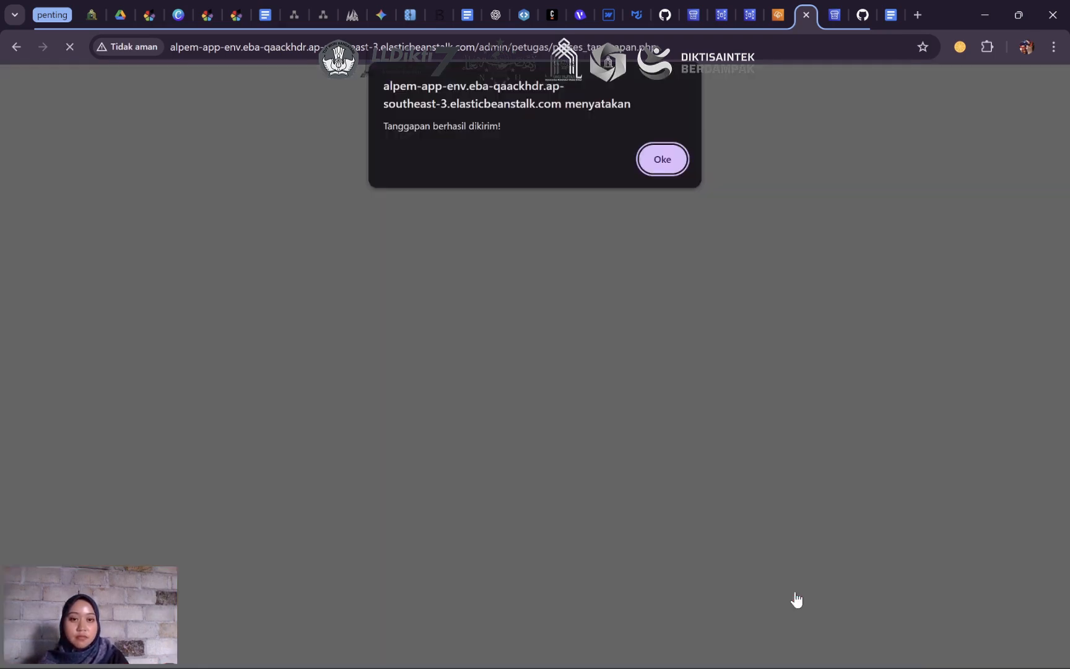
pyautogui.click(661, 156)
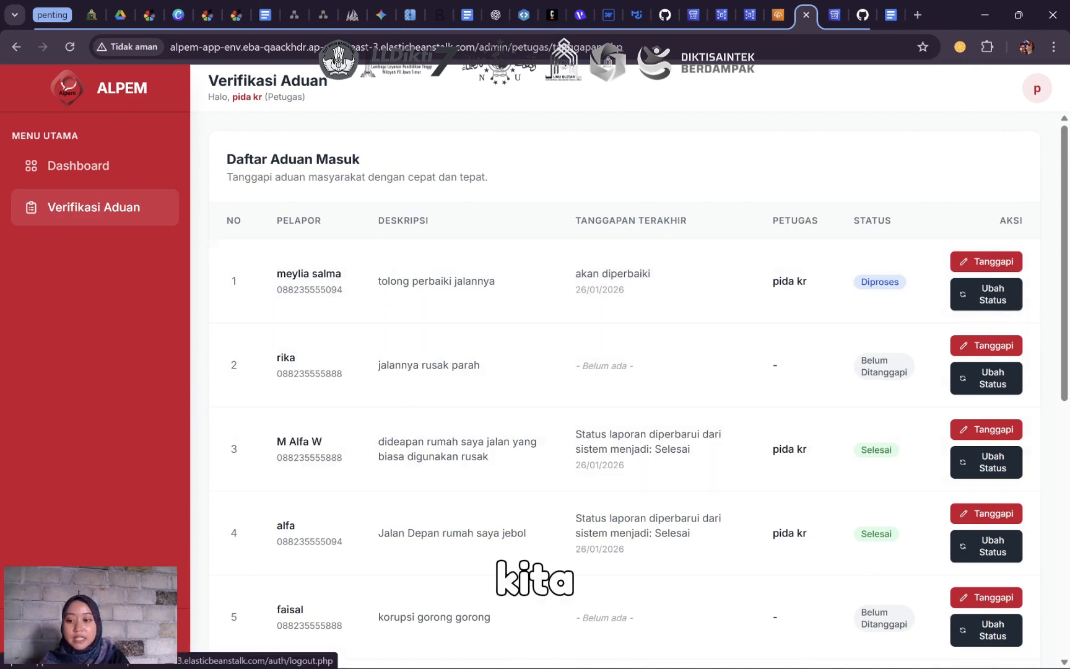
# Step: Log out of Petugas and sign in with the Admin role using the admin username and password
pyautogui.click(74, 635)
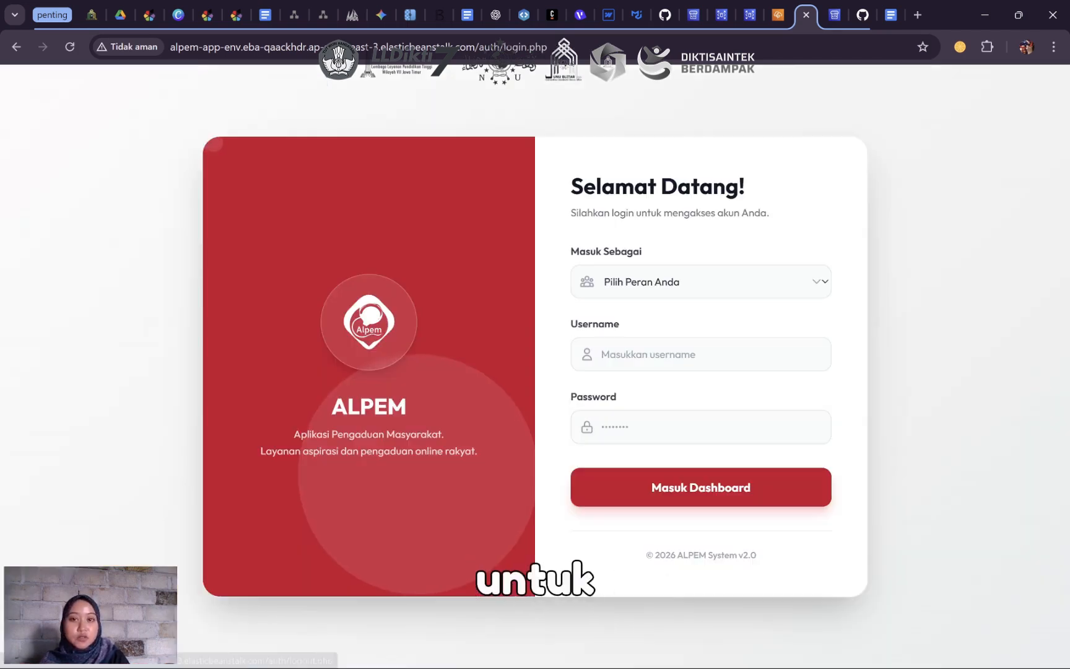
pyautogui.click(690, 297)
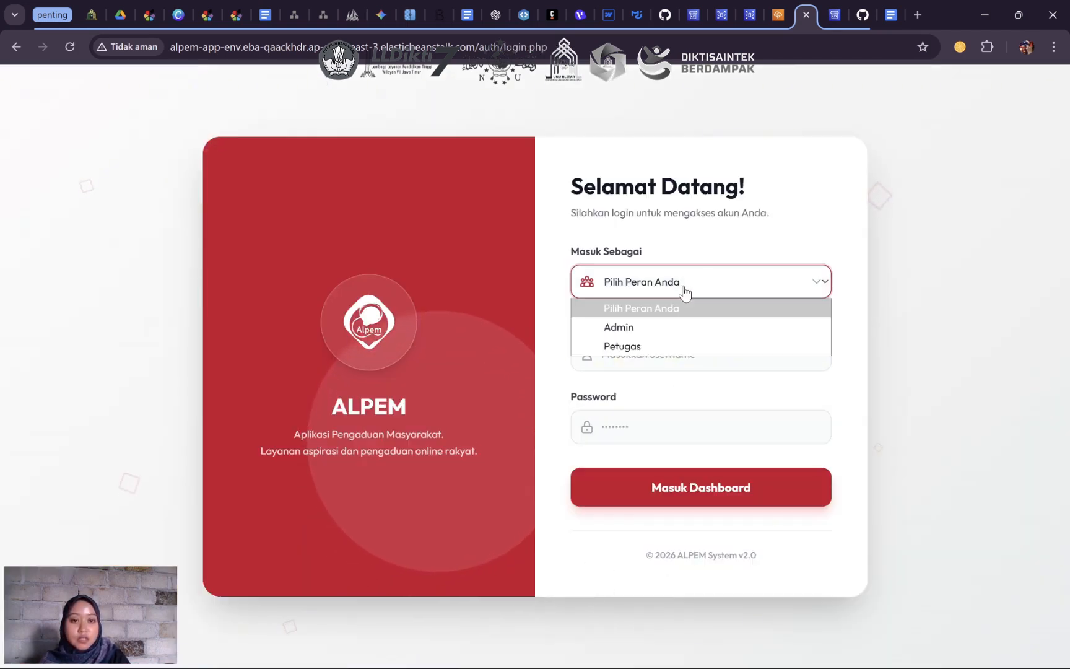
pyautogui.click(671, 329)
pyautogui.click(680, 359)
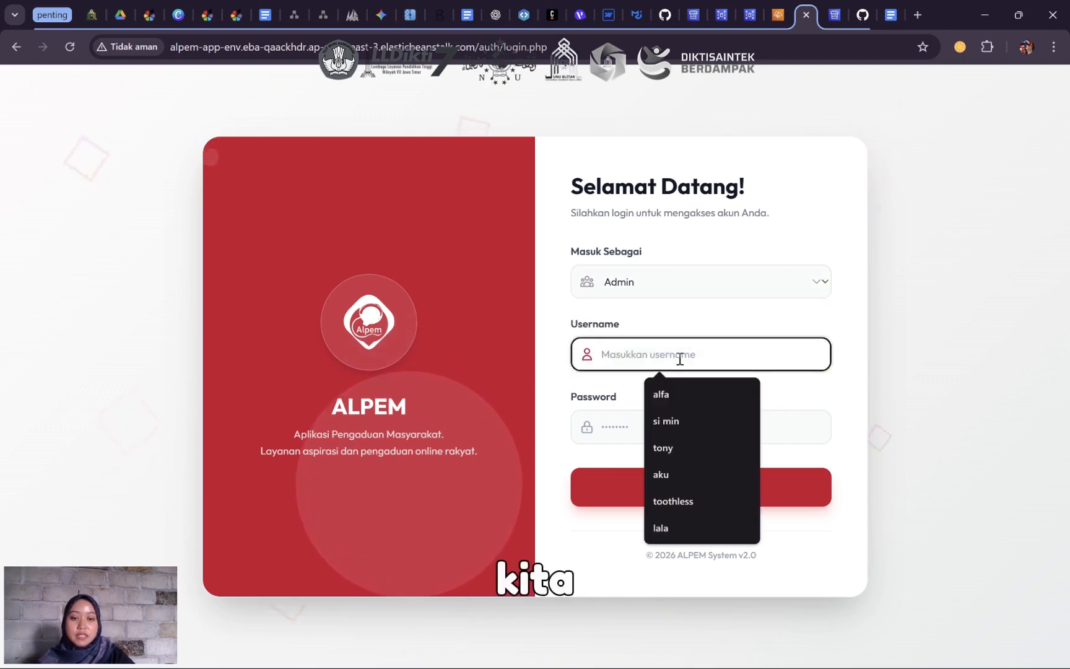
pyautogui.write('alfa')
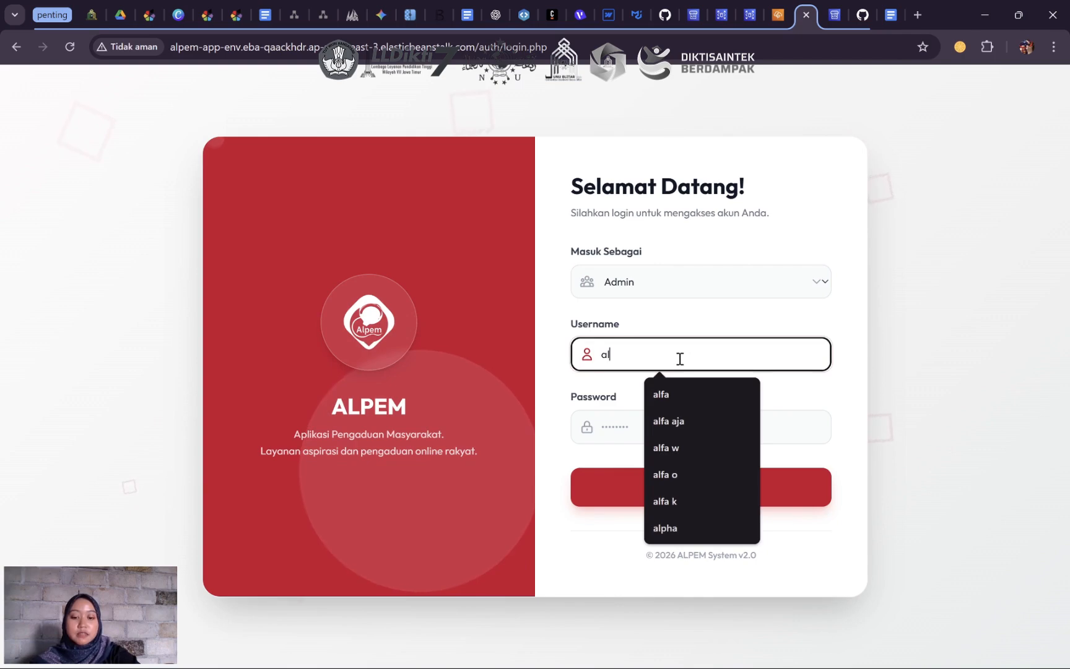
pyautogui.click(607, 436)
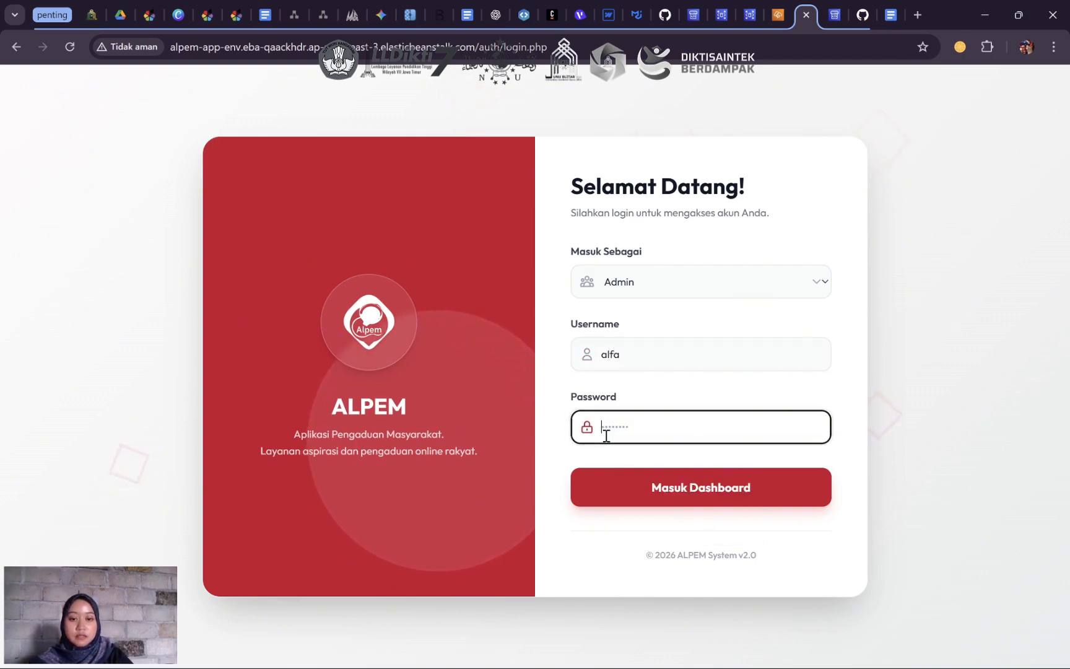
pyautogui.write('••••')
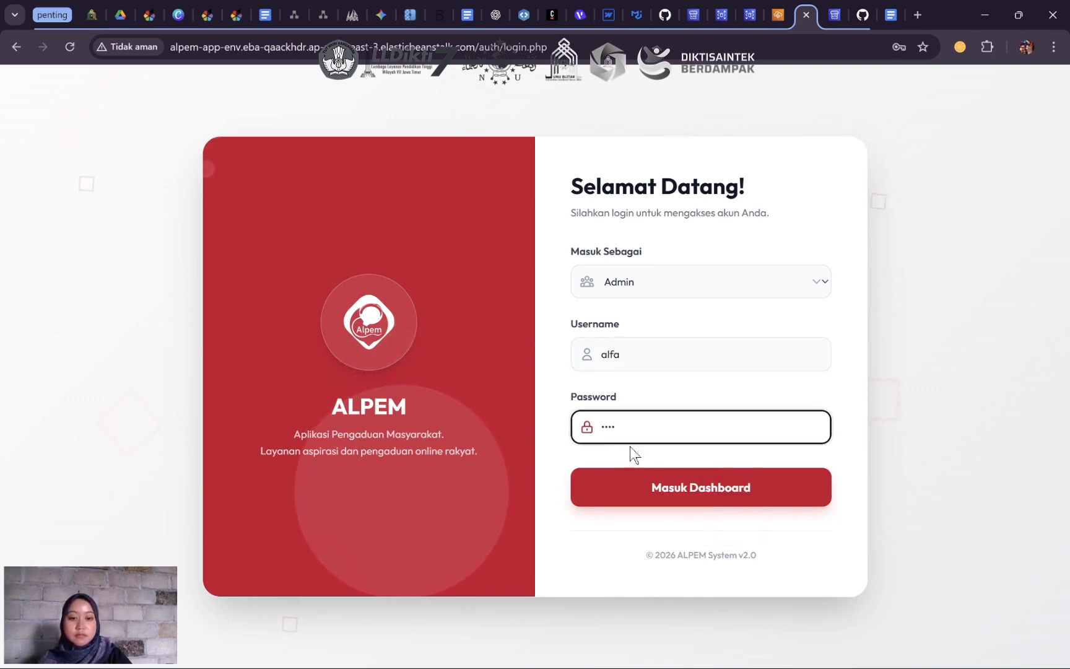
pyautogui.click(674, 487)
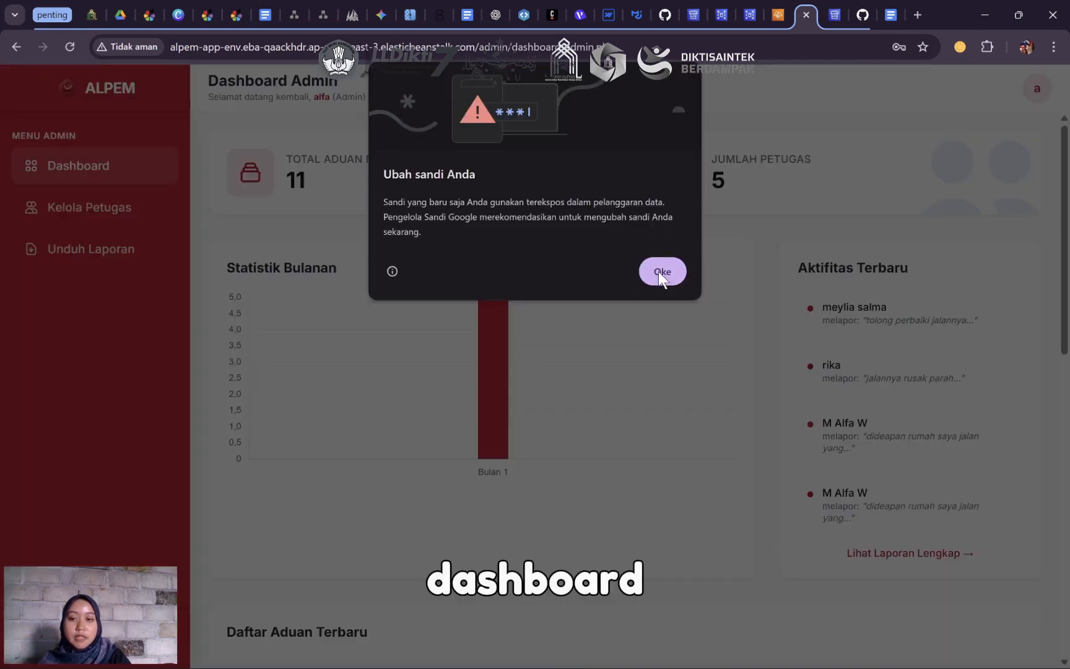
# Step: Dismiss the password warning and review the Kelola Petugas staff list and Unduh Laporan page
pyautogui.click(660, 273)
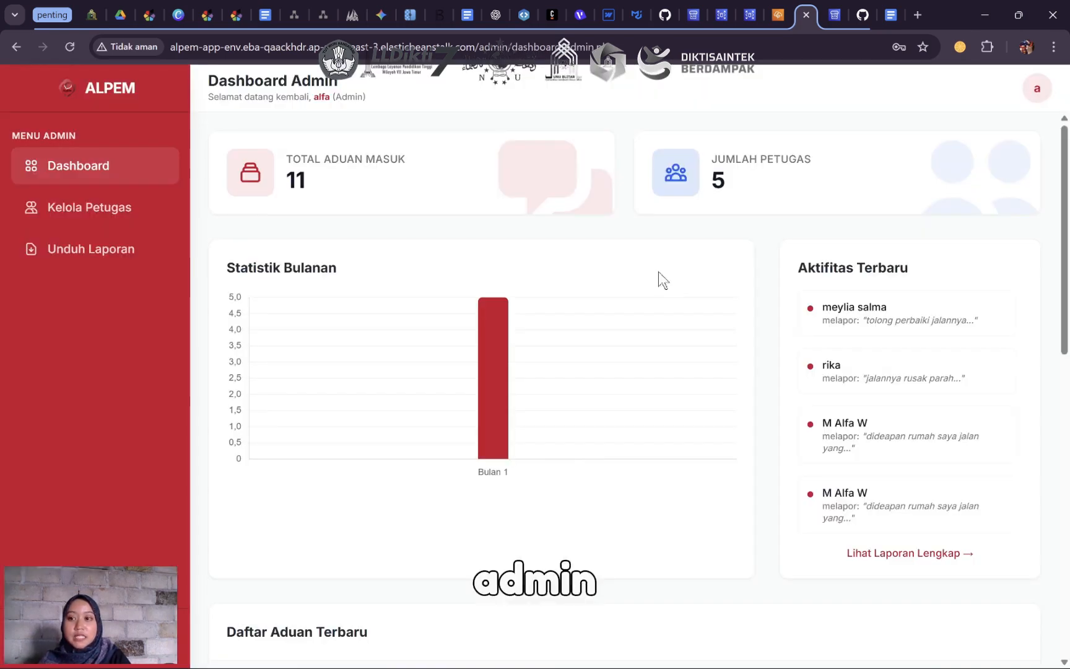
pyautogui.click(99, 214)
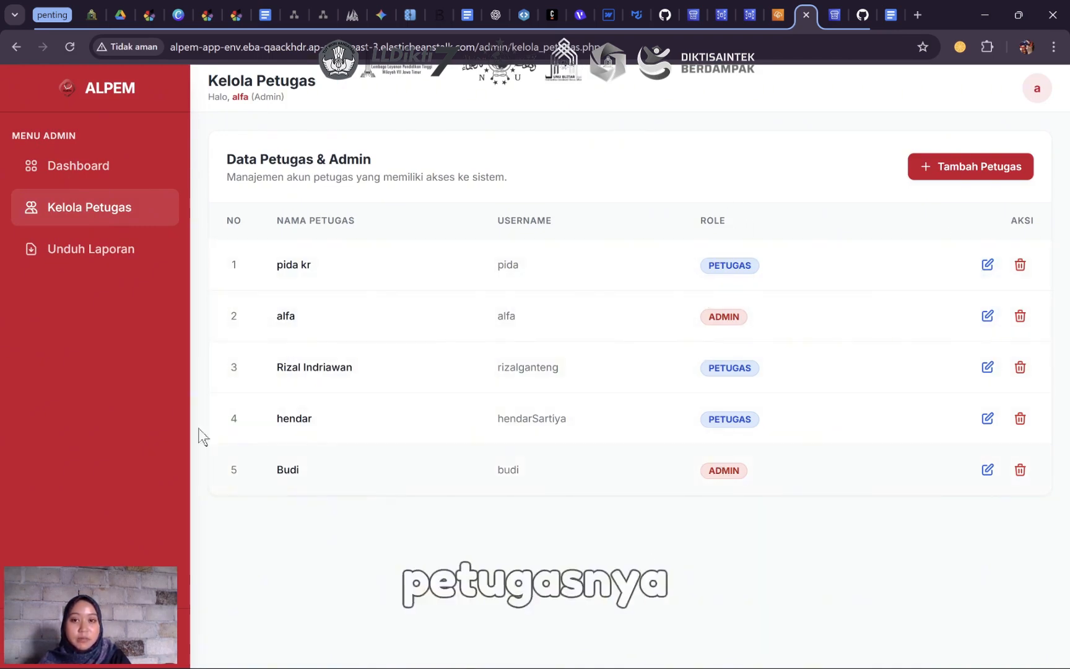
pyautogui.click(95, 270)
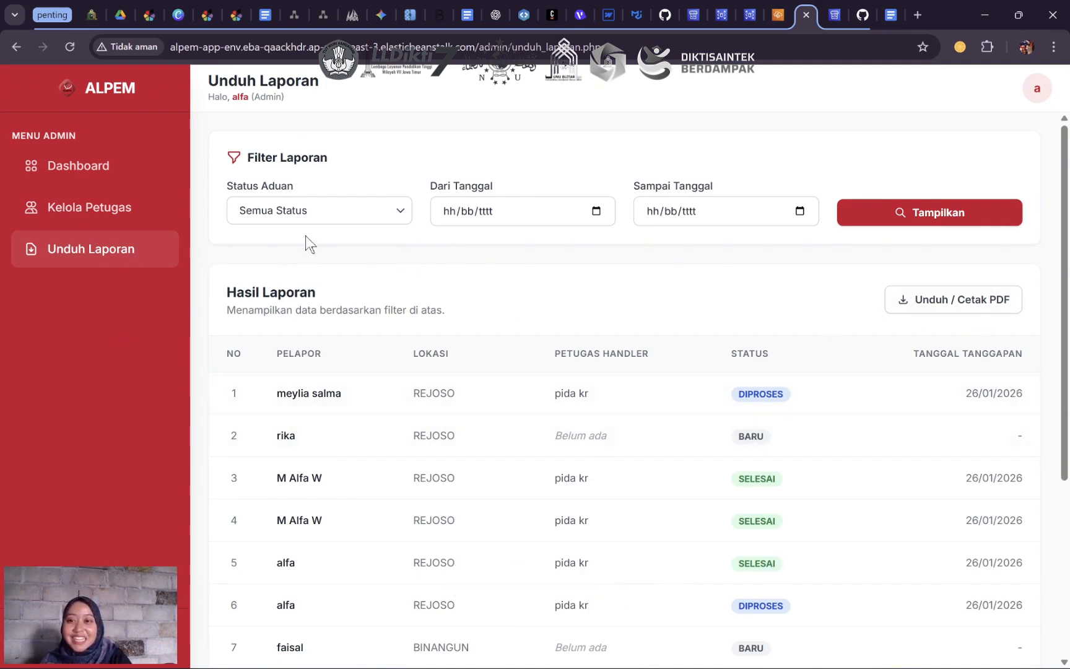
# Step: Filter the report by Status Aduan Baru, then Data Tidak Lengkap, and log out of Admin
pyautogui.click(345, 223)
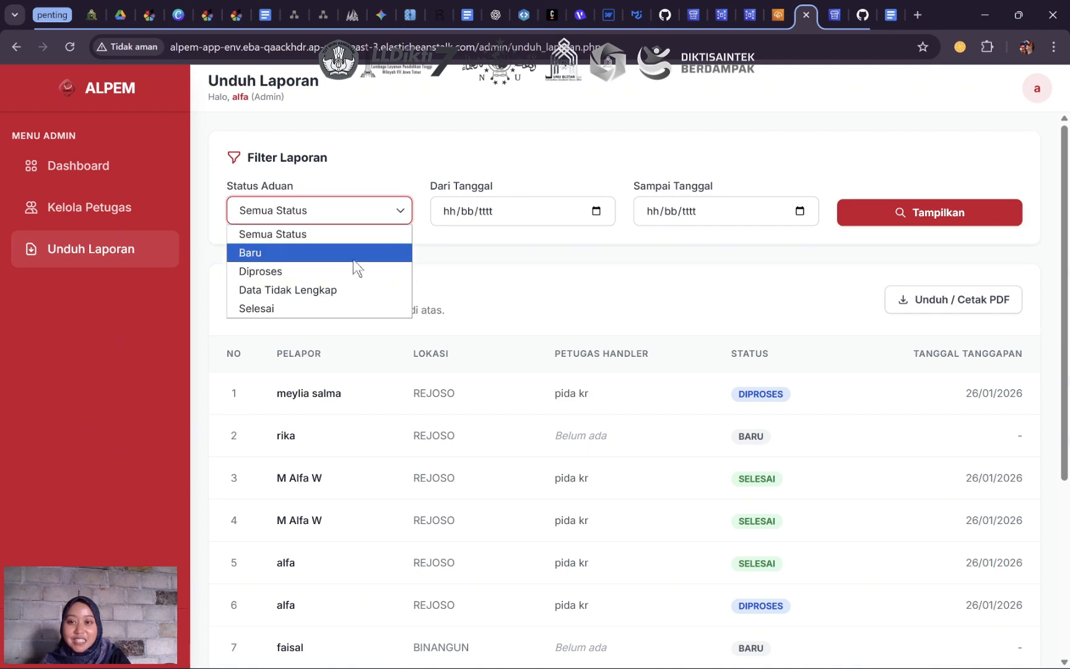
pyautogui.click(358, 254)
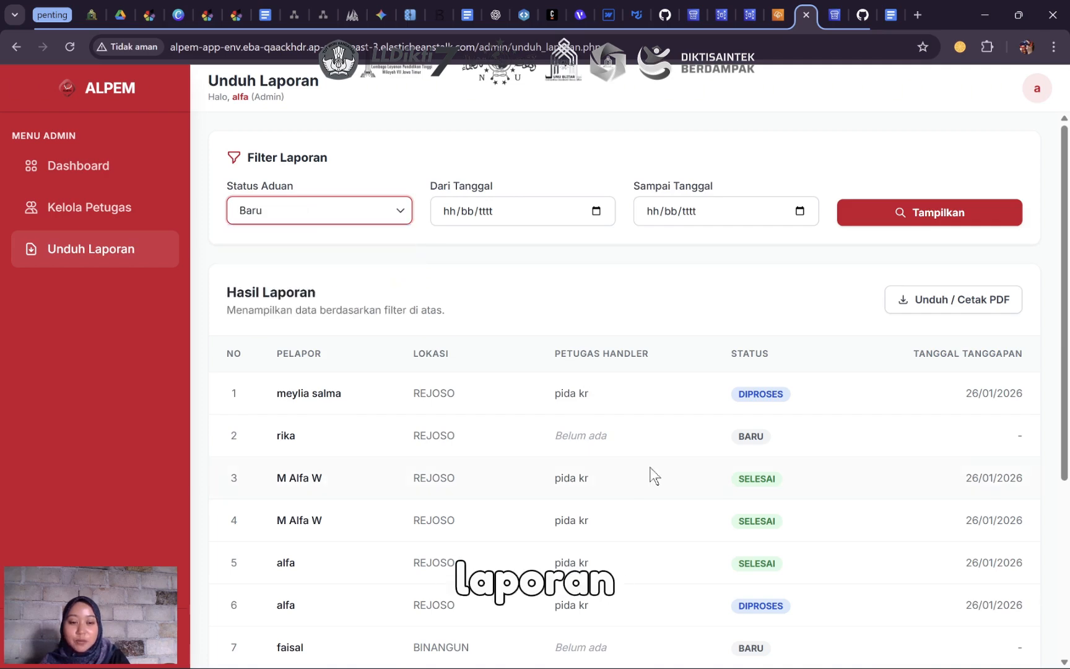
pyautogui.click(382, 212)
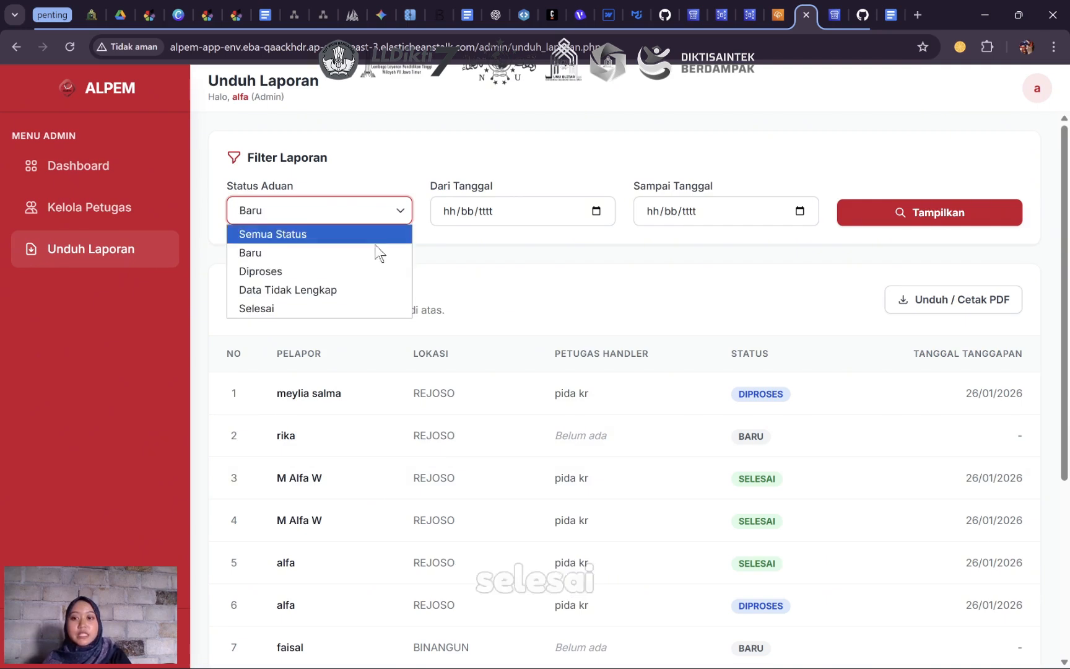
pyautogui.click(372, 297)
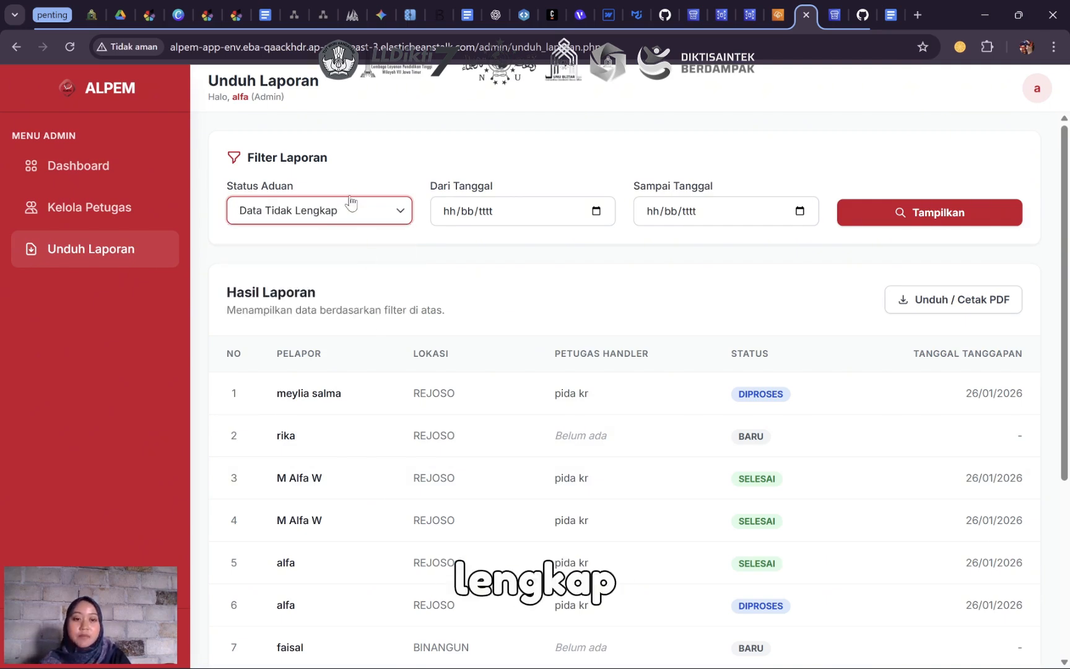
pyautogui.scroll(-2, 444, 466)
pyautogui.scroll(2, 445, 459)
pyautogui.click(93, 638)
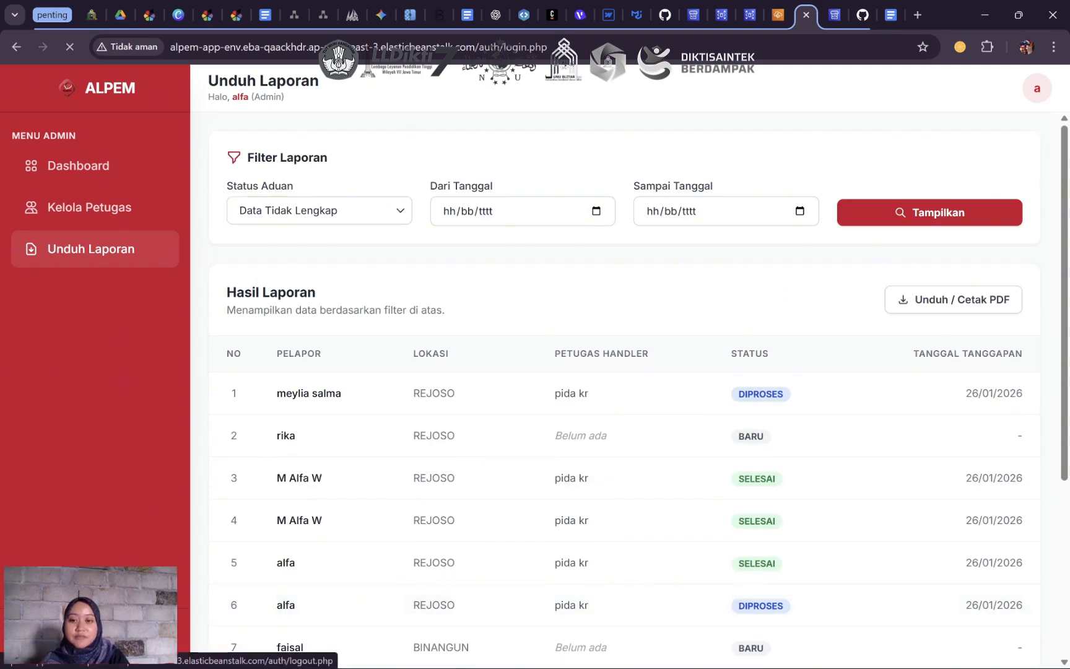